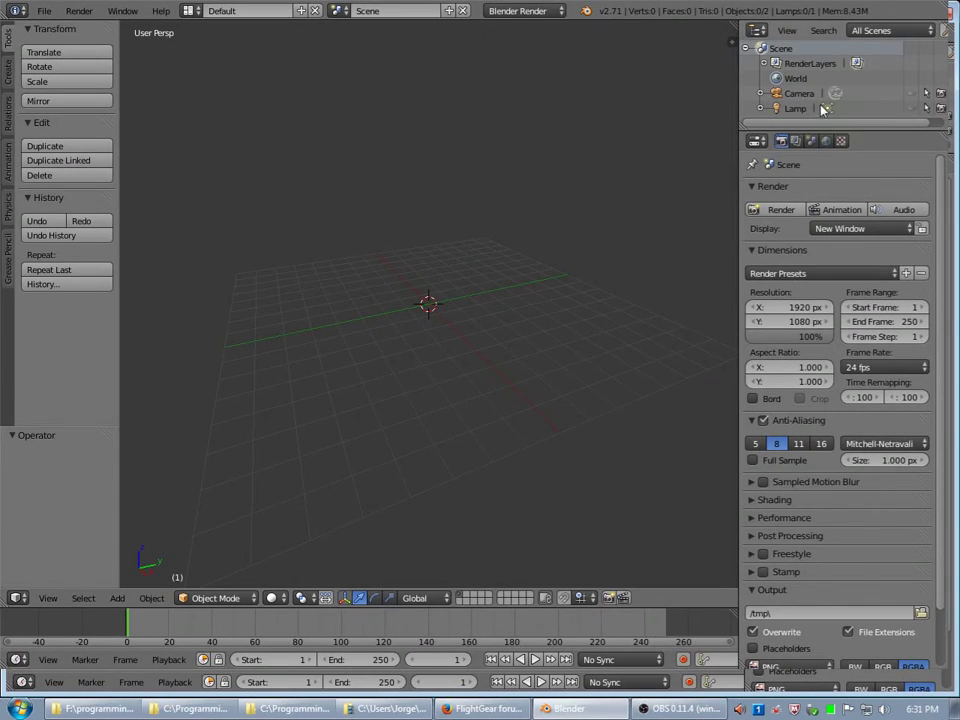
Select the Lamp object in the Outliner.
left_click(779, 109)
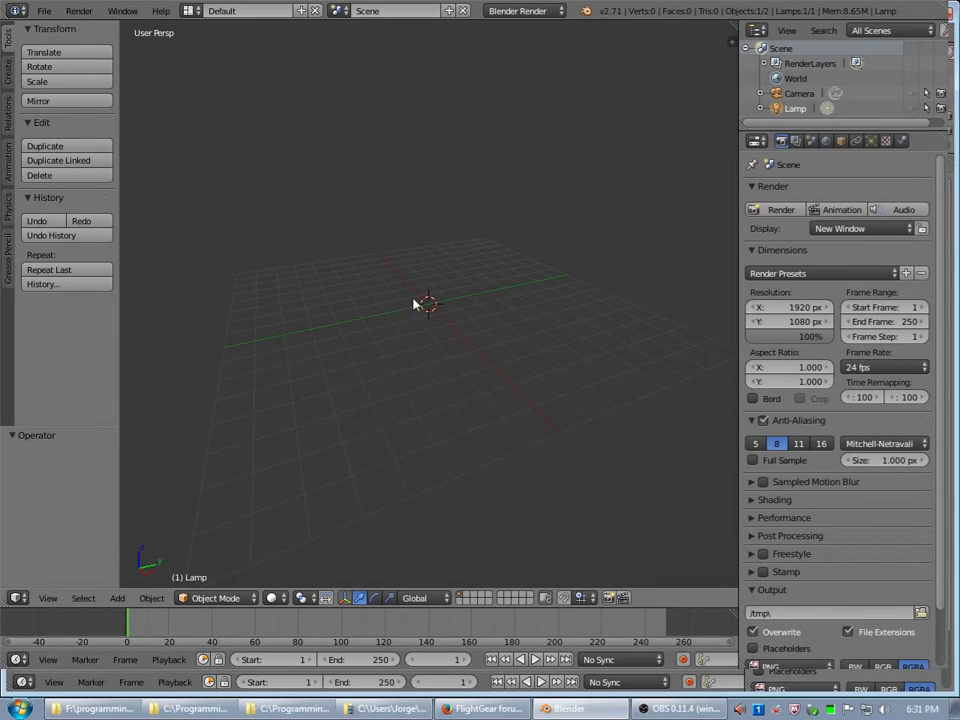
Open shuttle_o2.blend without its saved UI, leaving script auto-run disabled.
left_click(45, 12)
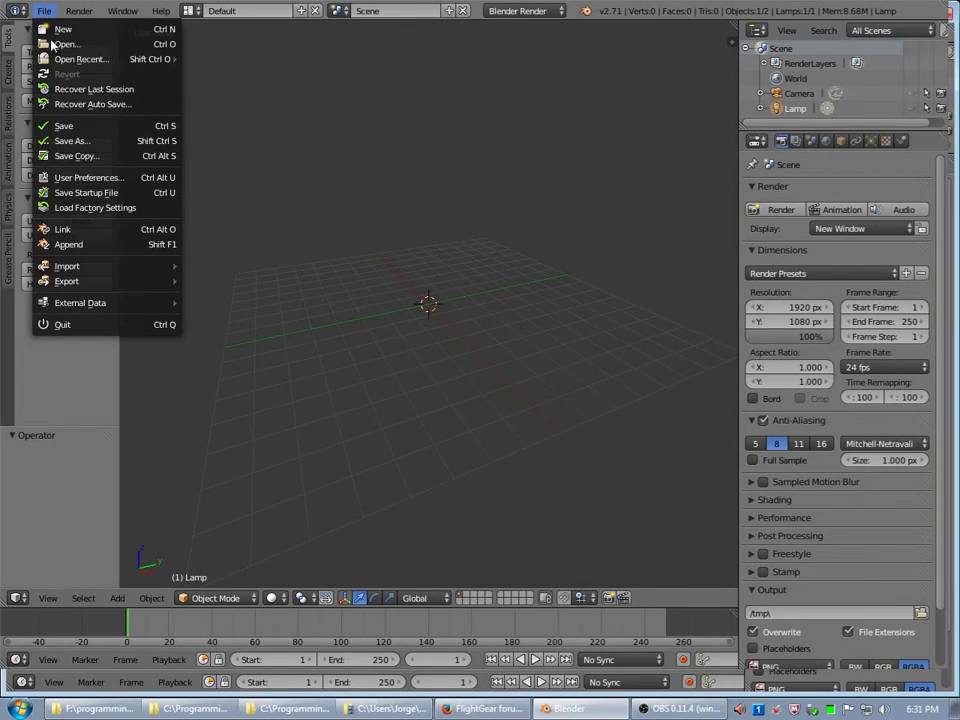
left_click(52, 44)
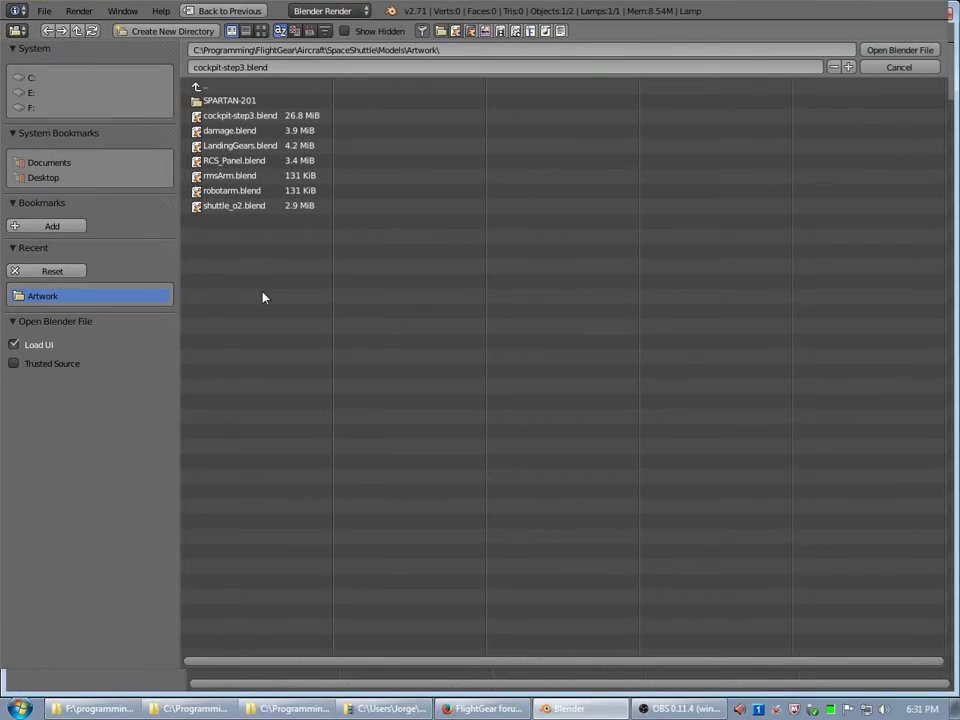
left_click(236, 206)
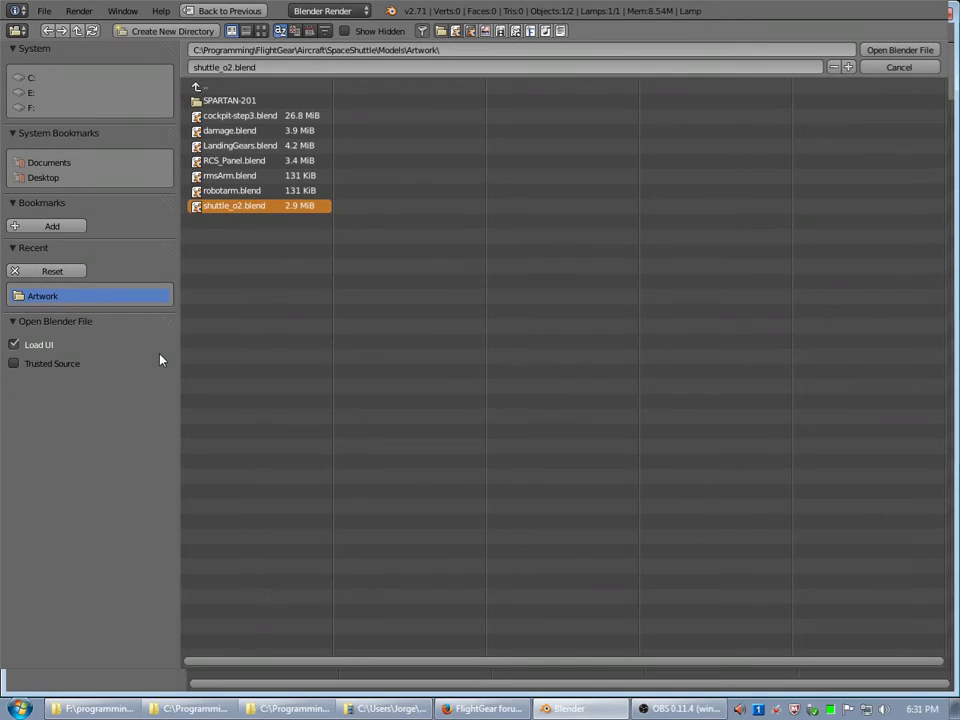
left_click(32, 344)
left_click(14, 366)
left_click(13, 365)
left_click(882, 51)
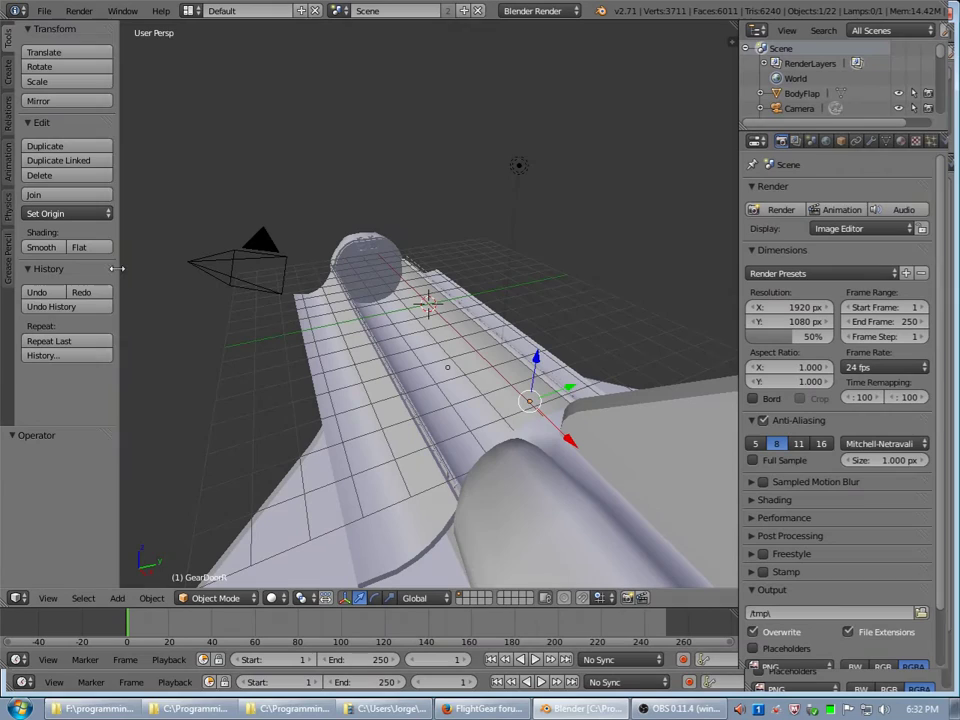
Reload the default startup scene and pick cockpit-step3.blend in the file browser.
left_click(44, 12)
left_click(44, 28)
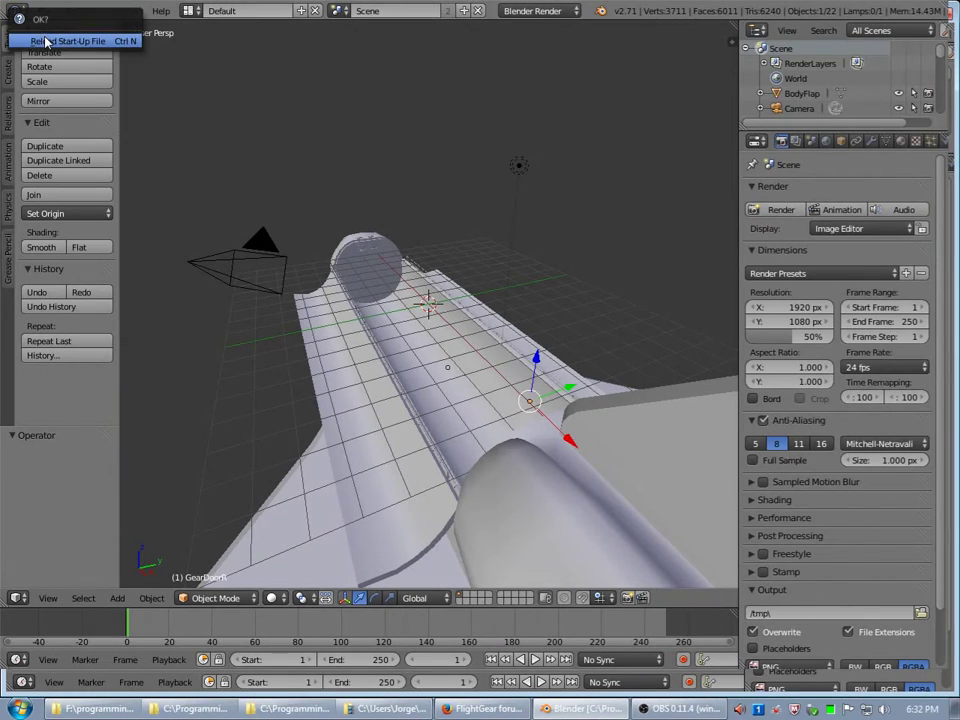
left_click(40, 35)
left_click(44, 12)
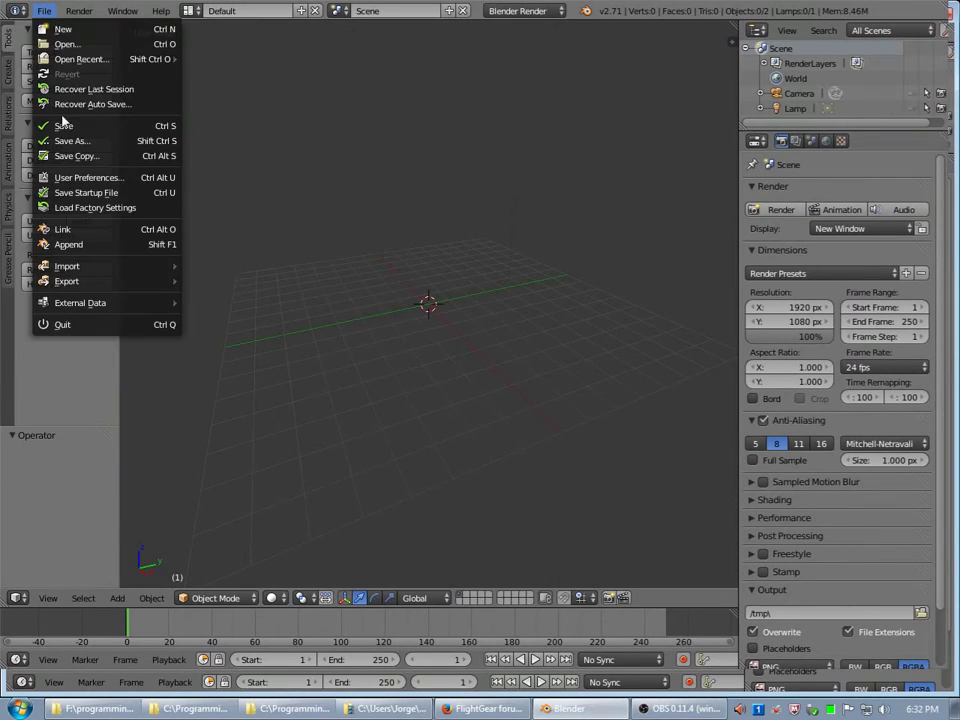
left_click(66, 44)
left_click(258, 118)
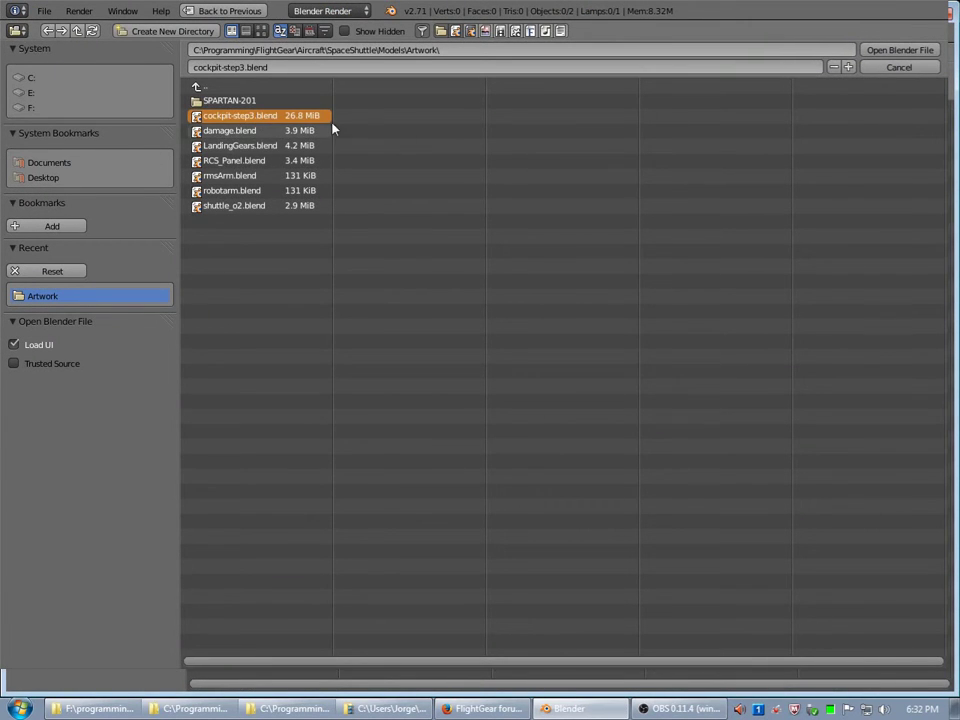
Open cockpit-step3.blend and frame the selected cockpit panel mesh.
left_click(885, 49)
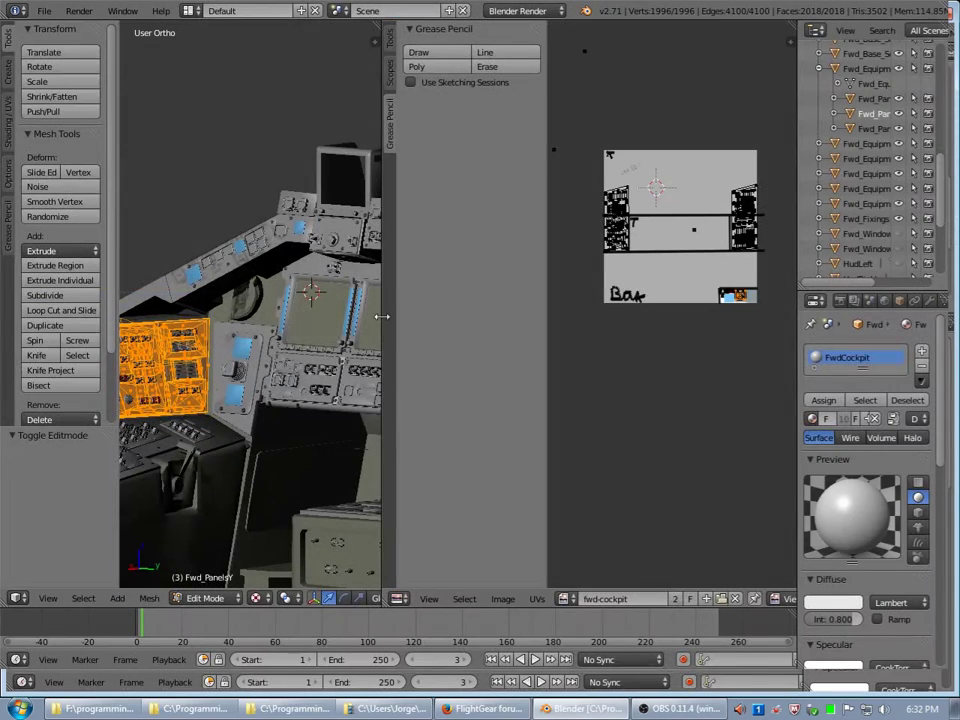
key("KP_4")
key("KP_4")
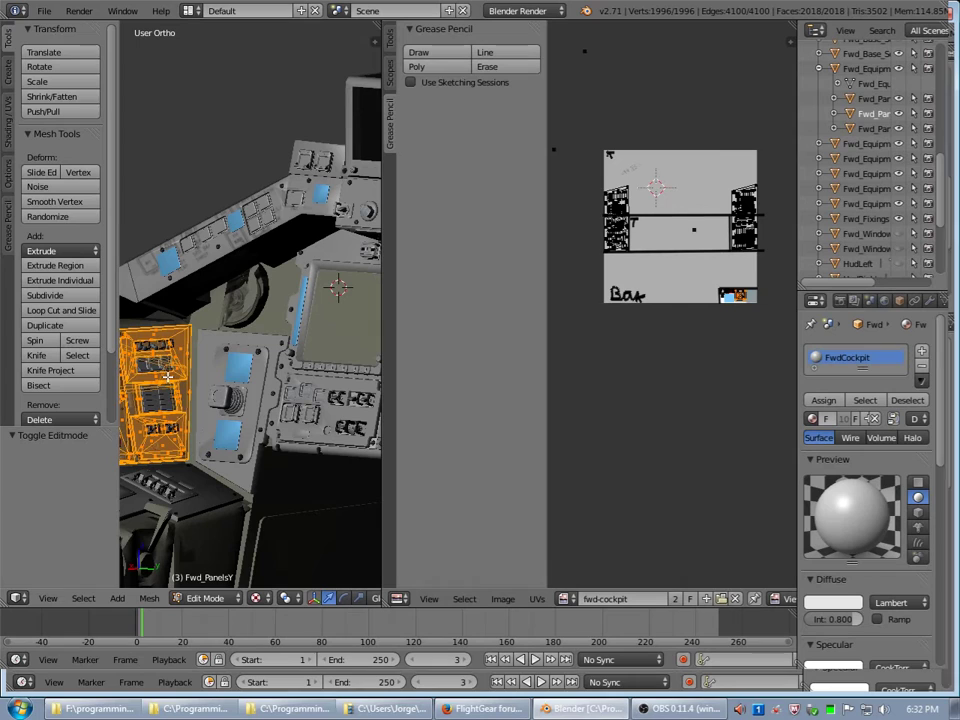
key("KP_Decimal")
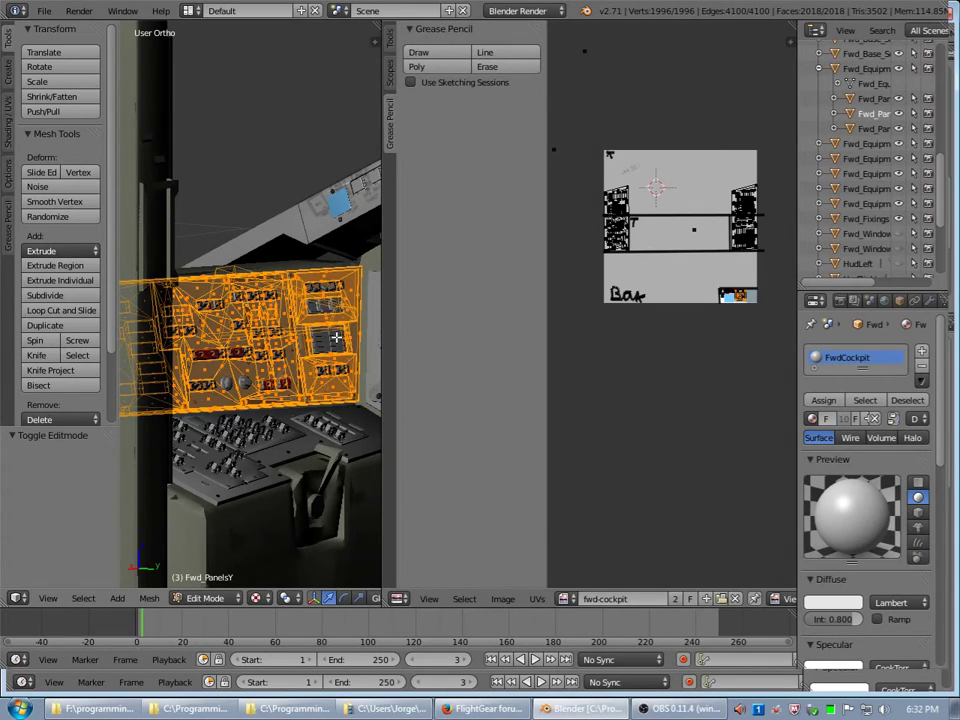
scroll(336, 293, "up", 4)
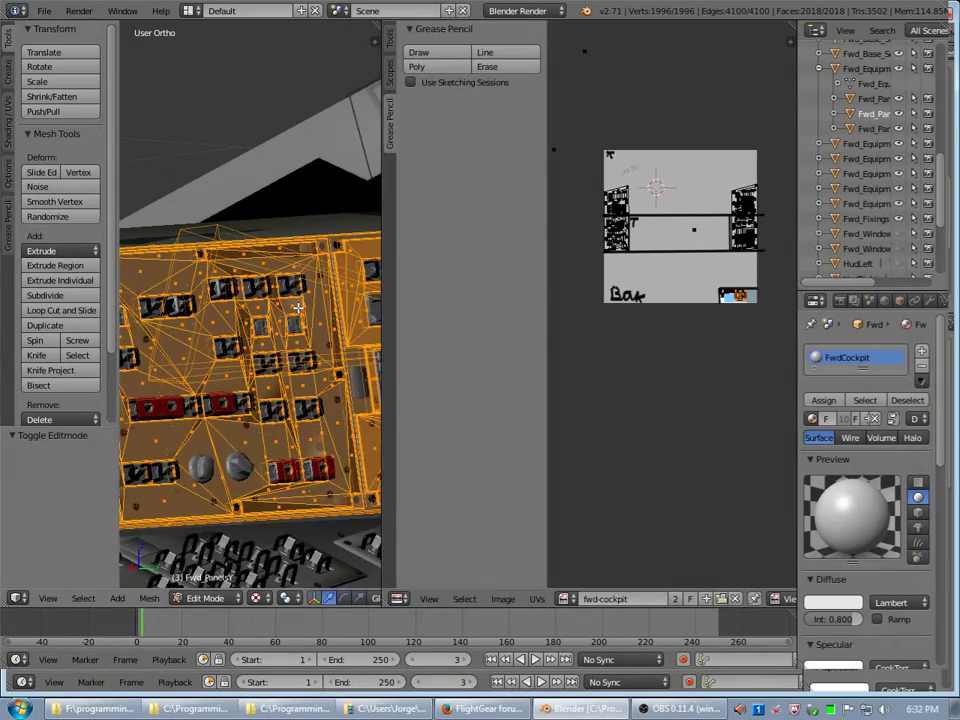
key("KP_8")
key("KP_8")
key("KP_8")
key("KP_8")
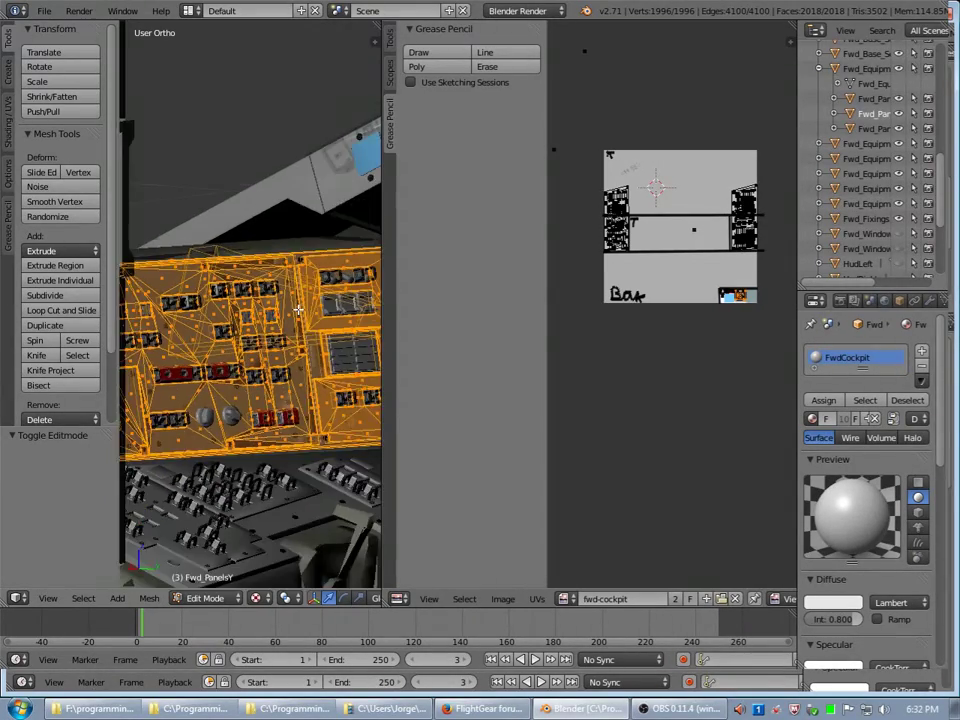
key("Home")
Orbit to a top-down cockpit view and hide the image editor and 3D view tool shelves.
middle_click_drag(297, 312, 255, 375)
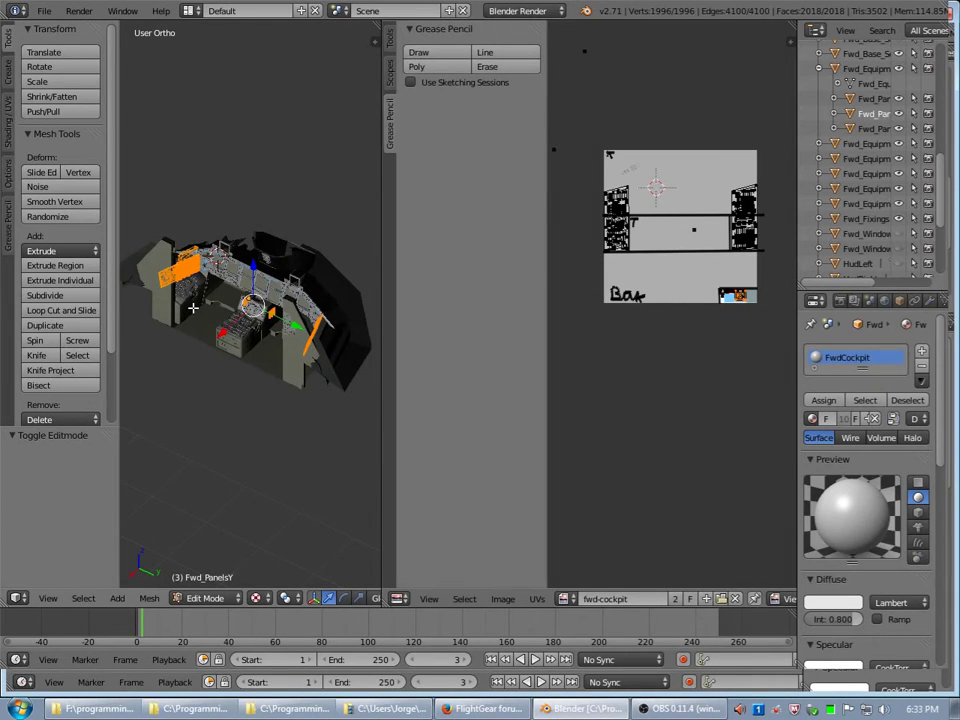
middle_click_drag(145, 230, 400, 296)
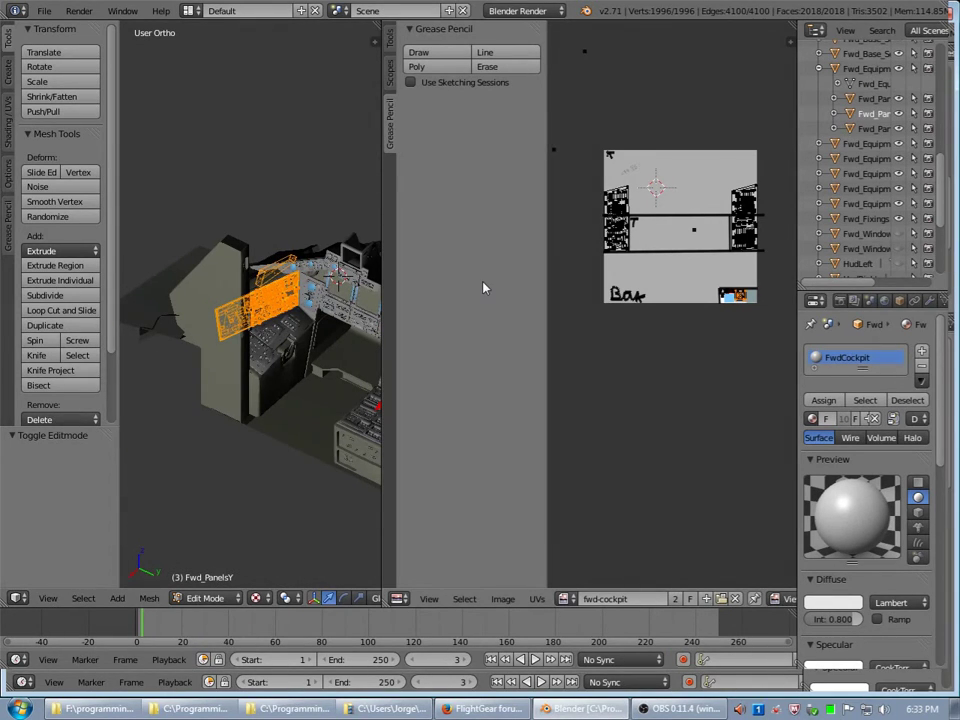
key("t")
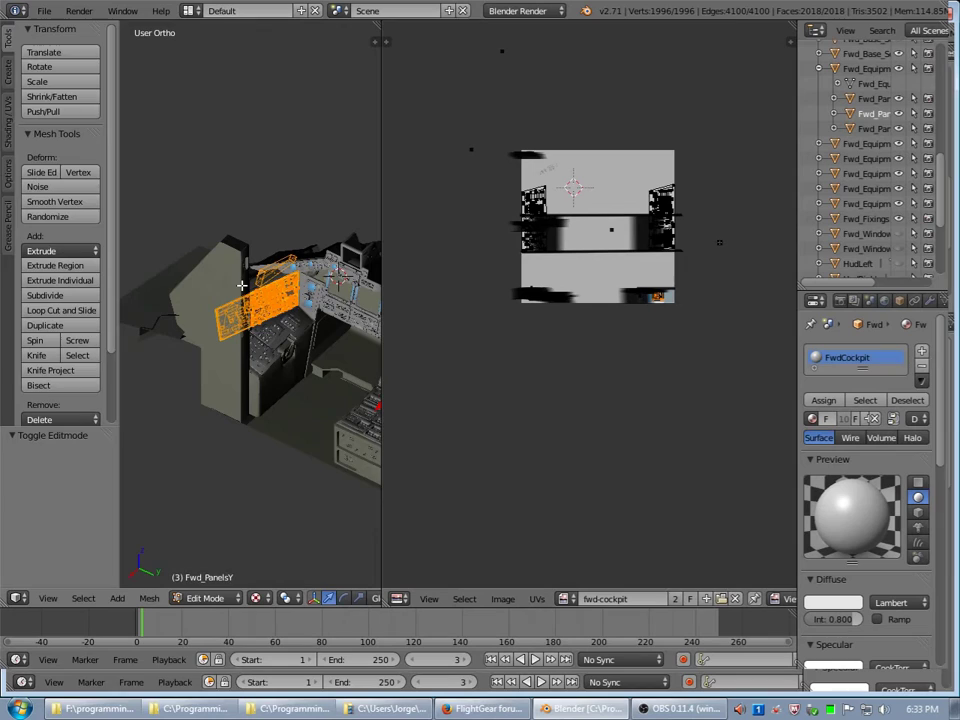
key("t")
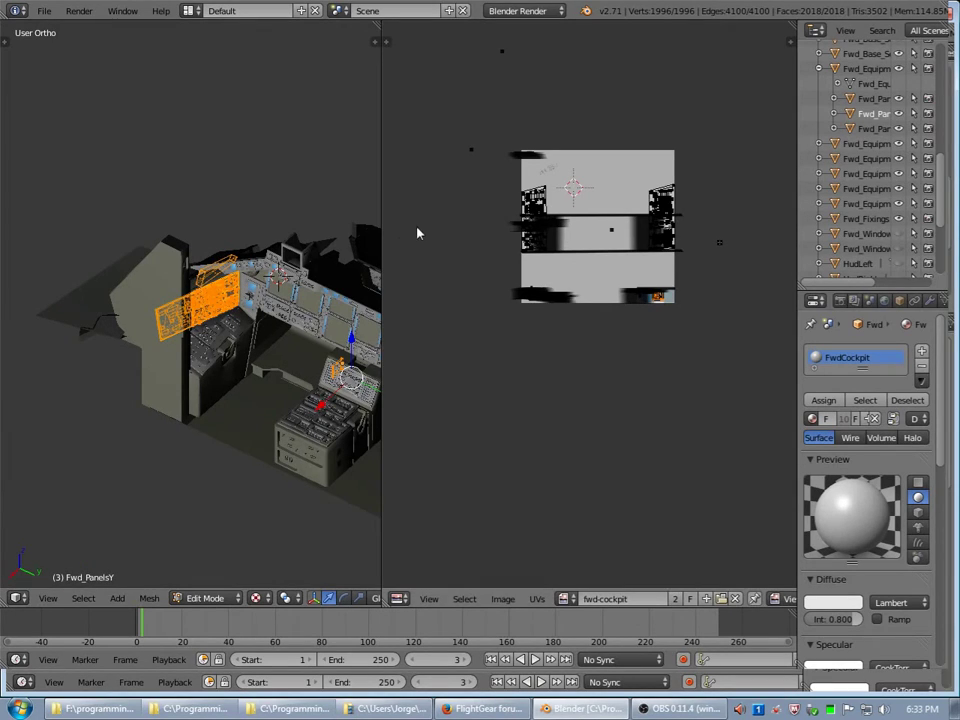
Widen the 3D view, zoom onto the orange pull-switch panel, and return to Object Mode.
left_click_drag(382, 227, 535, 226)
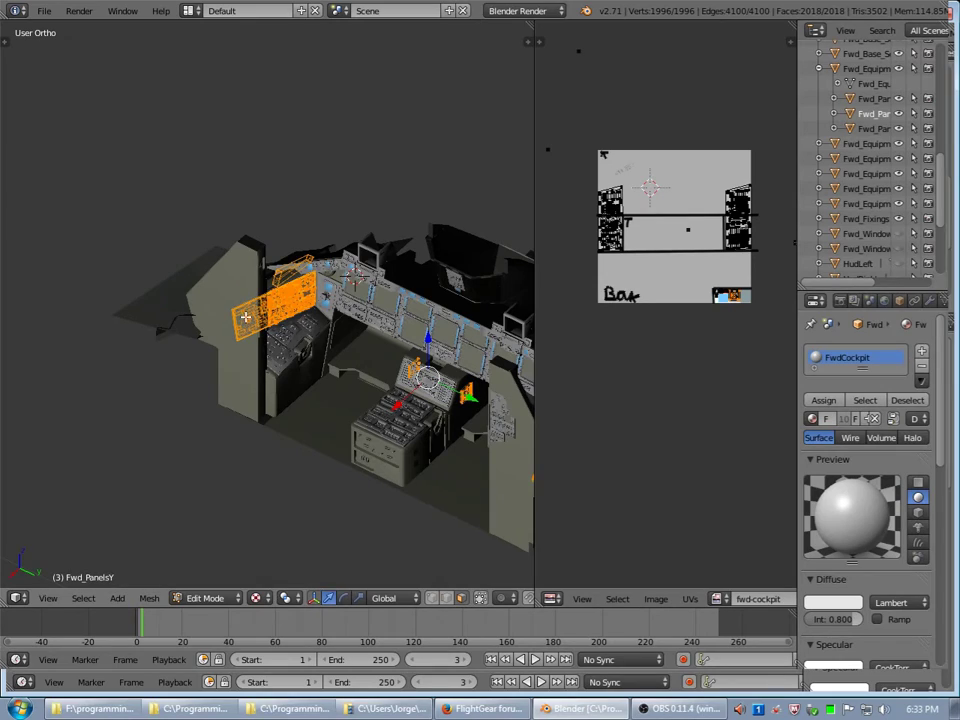
middle_click_drag(180, 358, 200, 330)
scroll(208, 341, "up", 5)
scroll(253, 337, "up", 2)
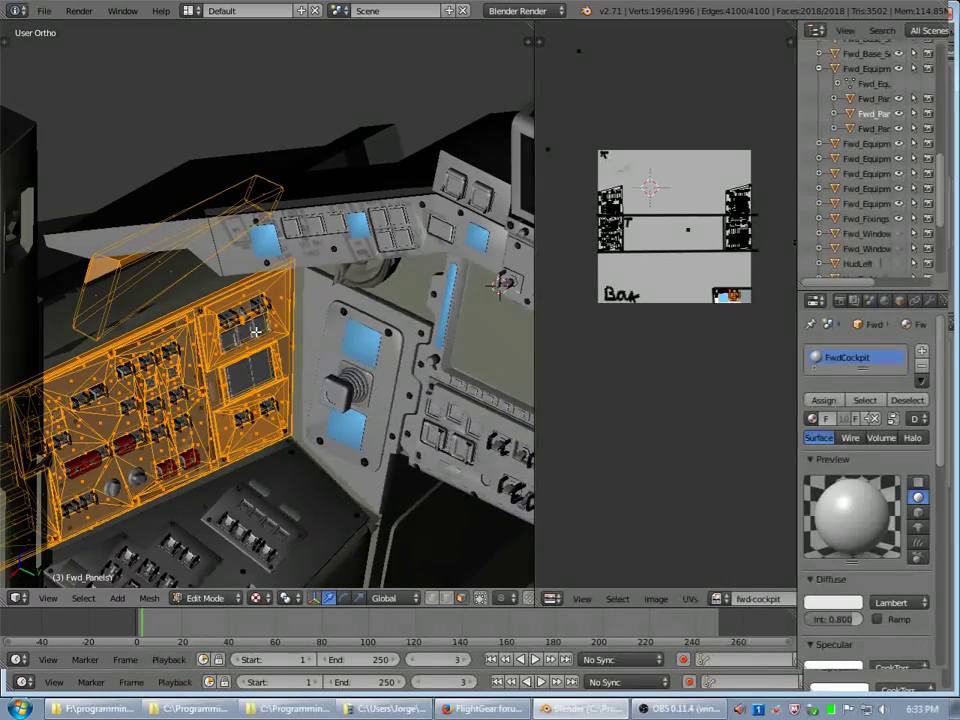
scroll(253, 337, "up", 3)
middle_click_drag(247, 337, 219, 377)
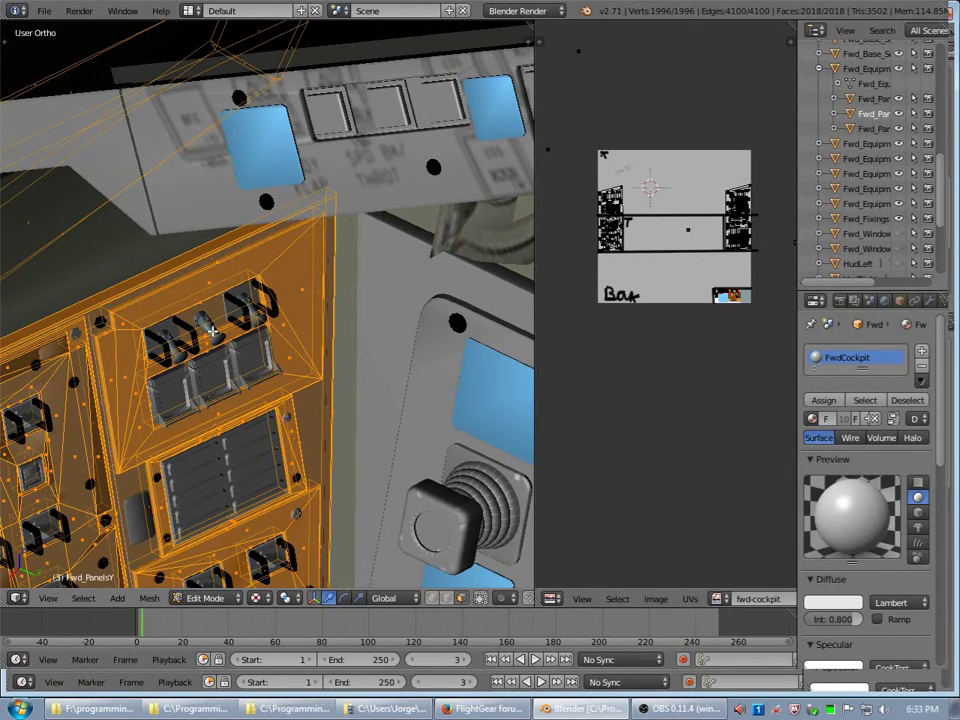
scroll(225, 330, "up", 3)
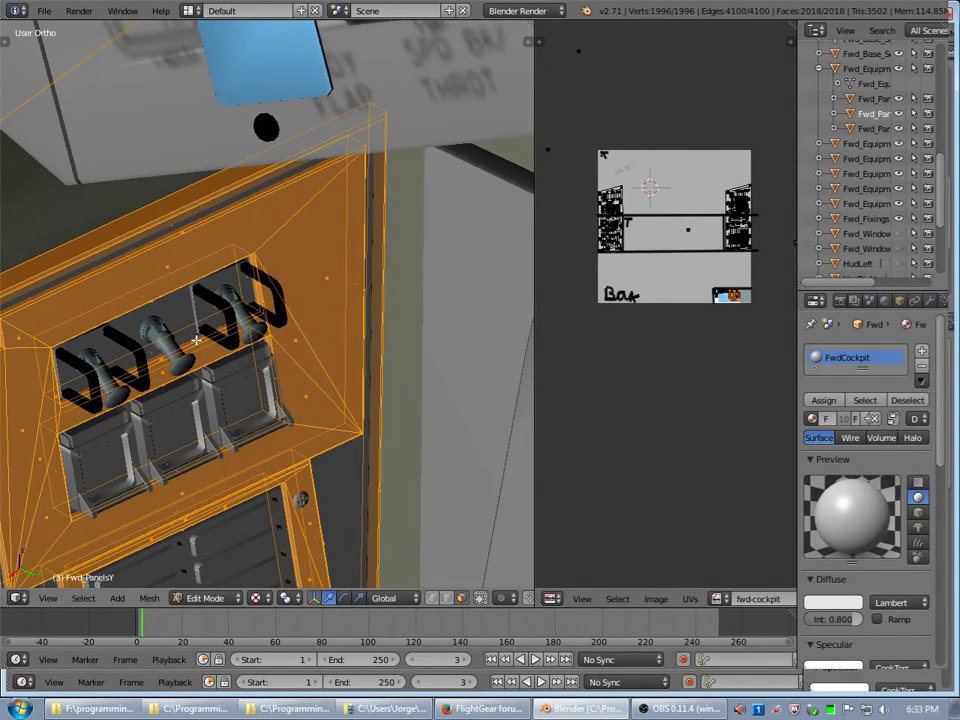
key("Tab")
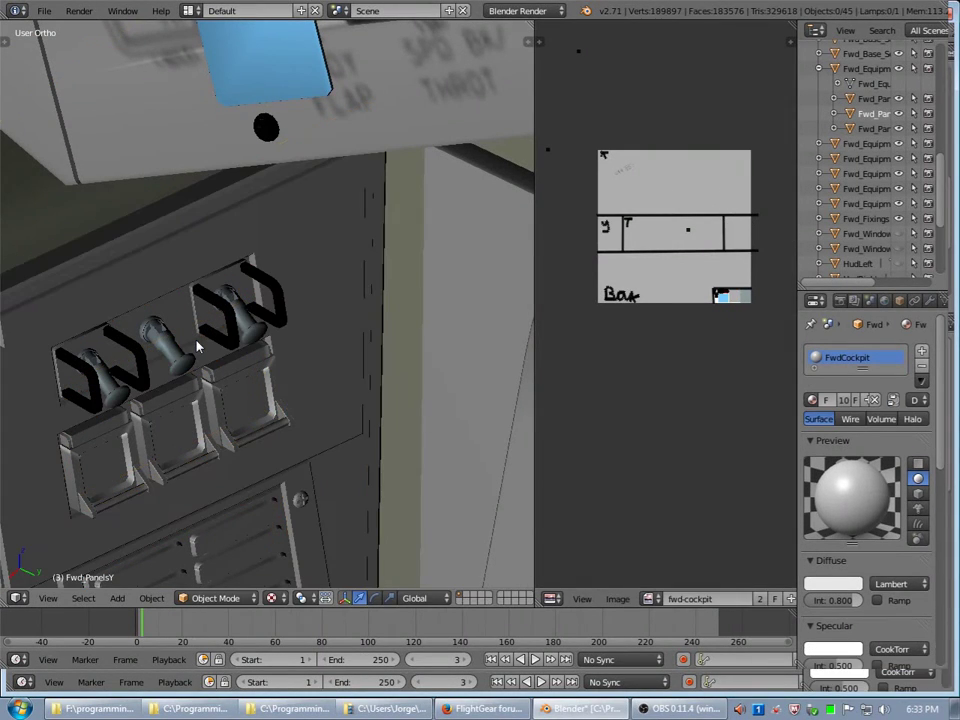
Select the Fwd_Equipment_PullSwitches object, briefly checking the pick in wireframe.
right_click(251, 341)
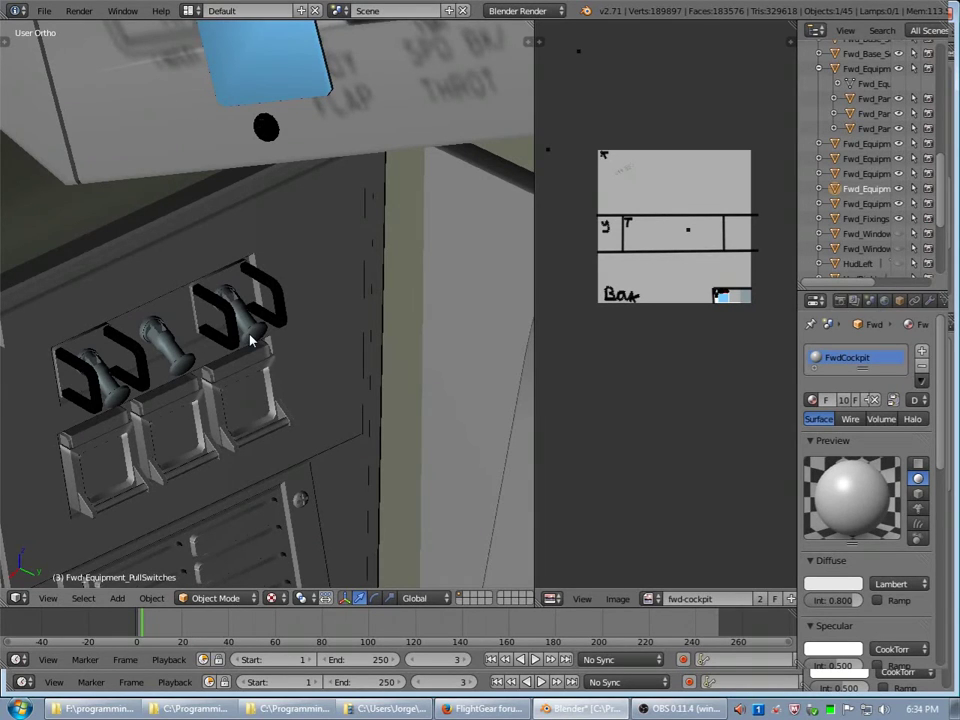
key("z")
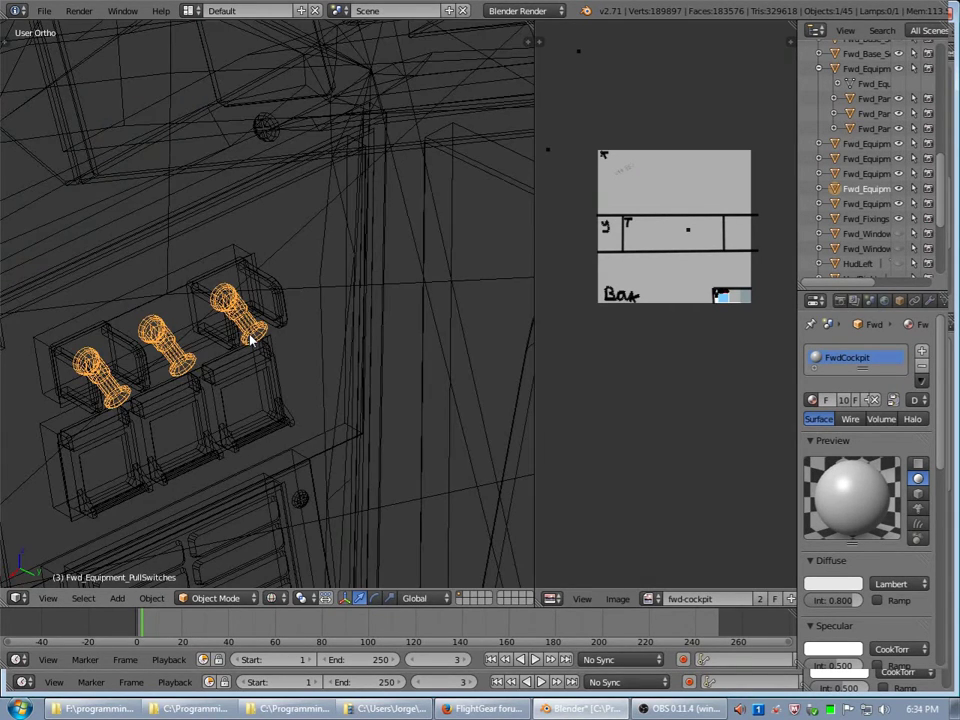
key("z")
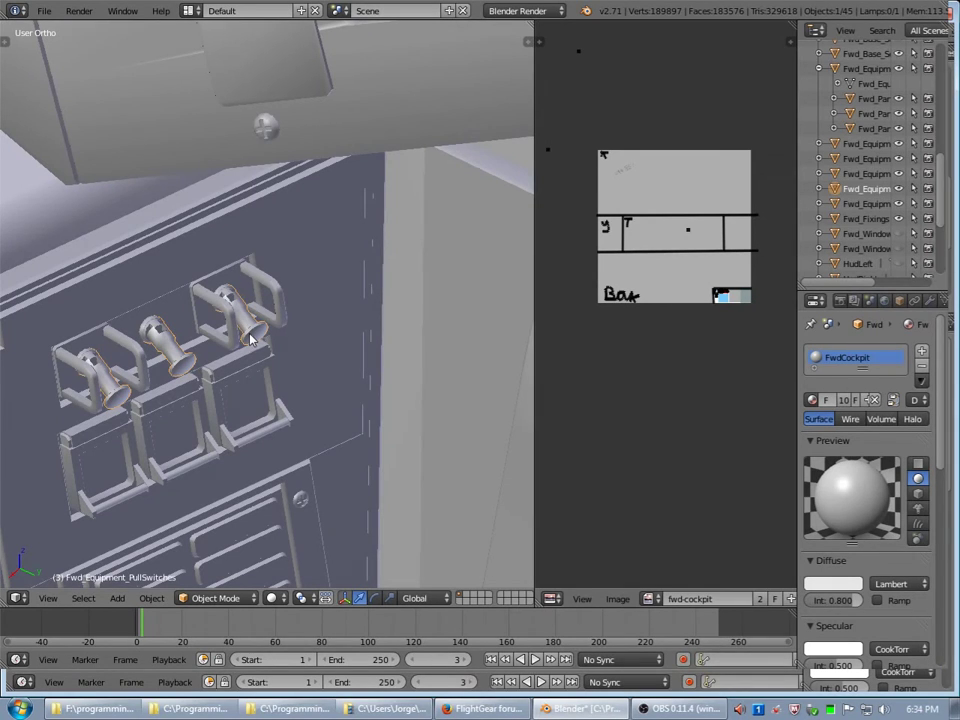
right_click(250, 340)
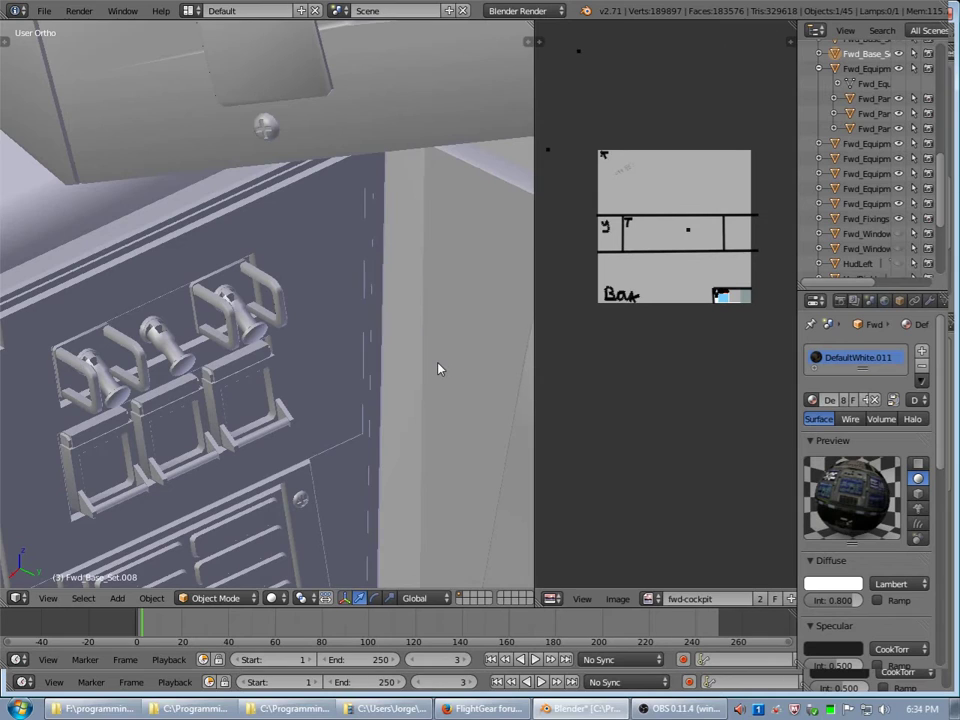
right_click(252, 330)
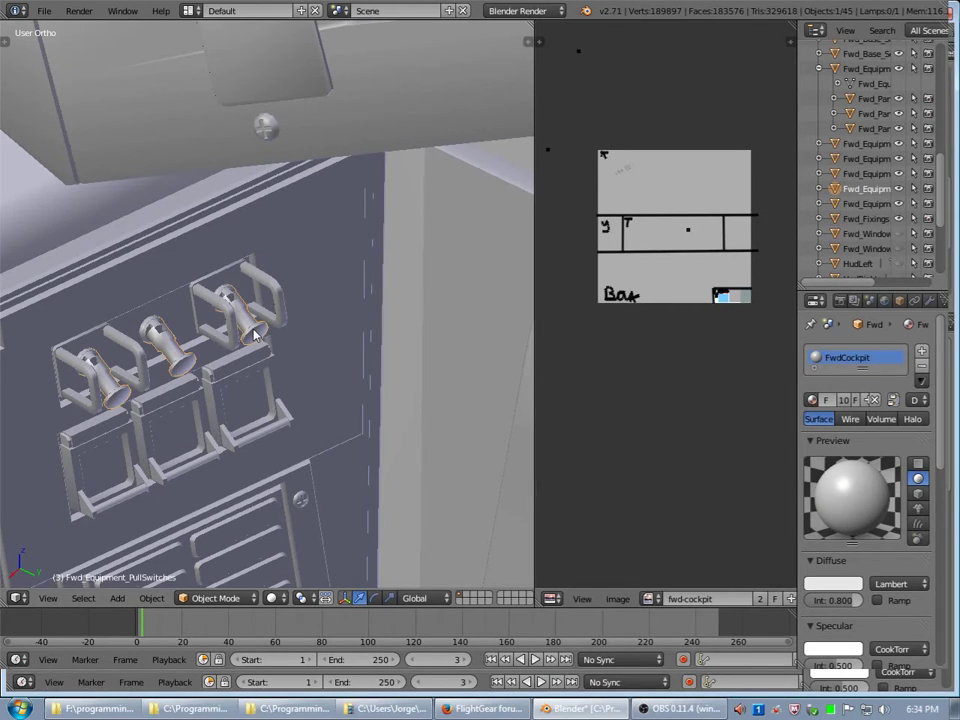
Hide everything but the pull switches and center the three switches in view.
key("shift+h")
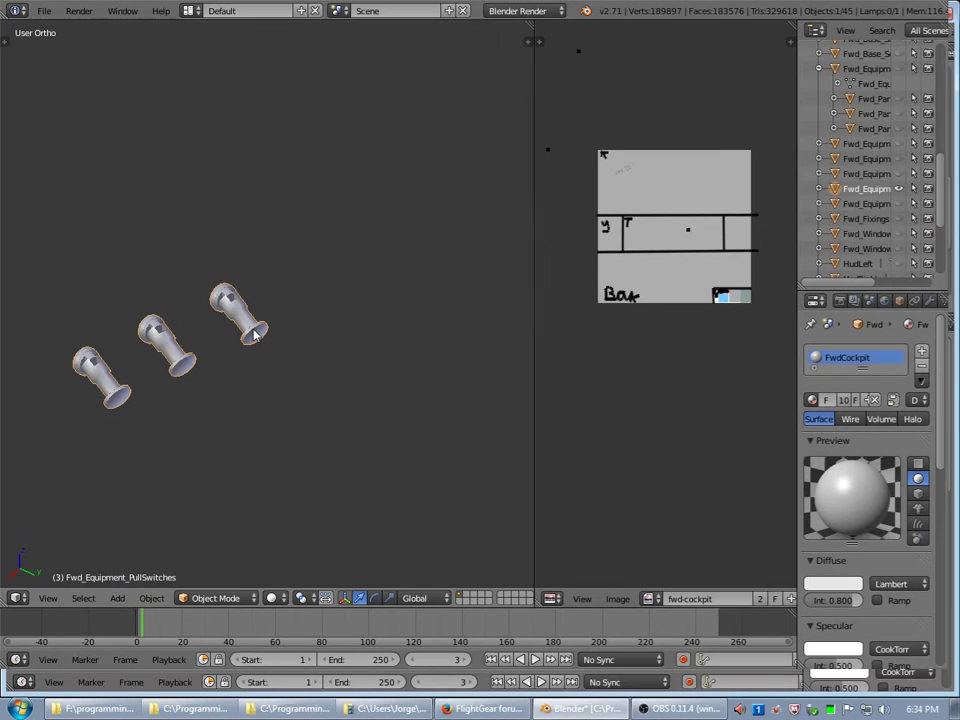
scroll(254, 335, "down", 5)
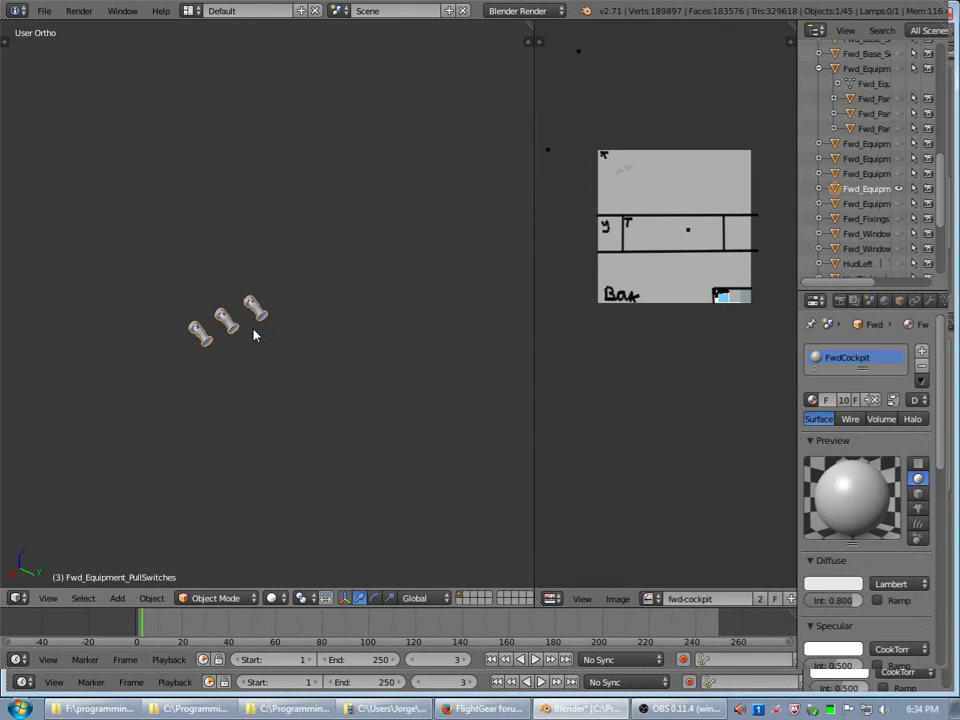
scroll(254, 335, "up", 4)
scroll(254, 335, "down", 8)
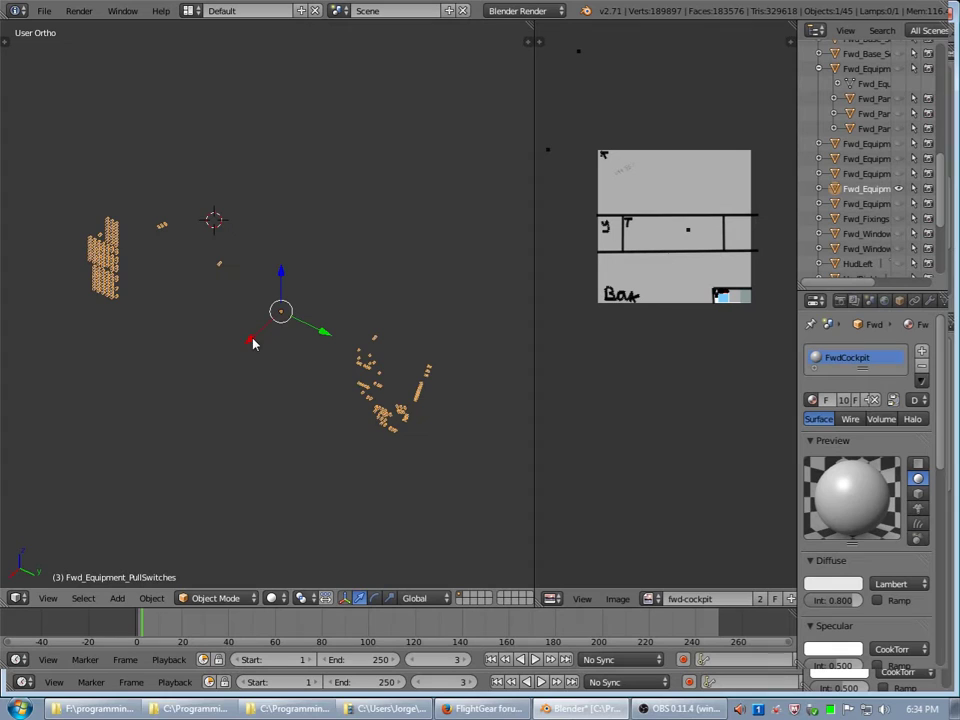
middle_click_drag(168, 280, 169, 216)
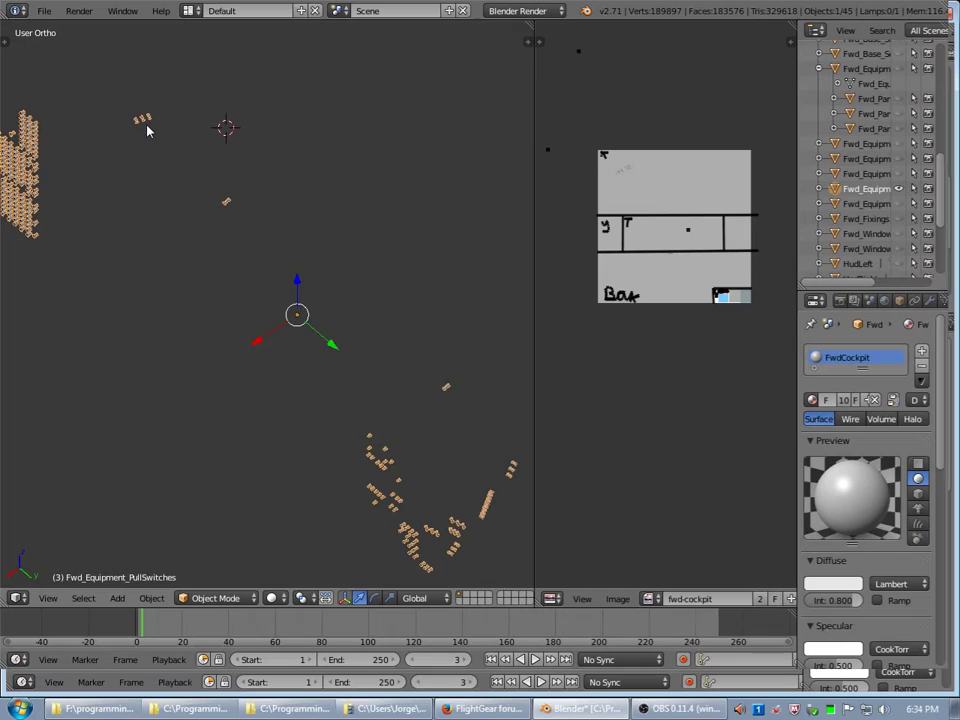
scroll(146, 130, "up", 6)
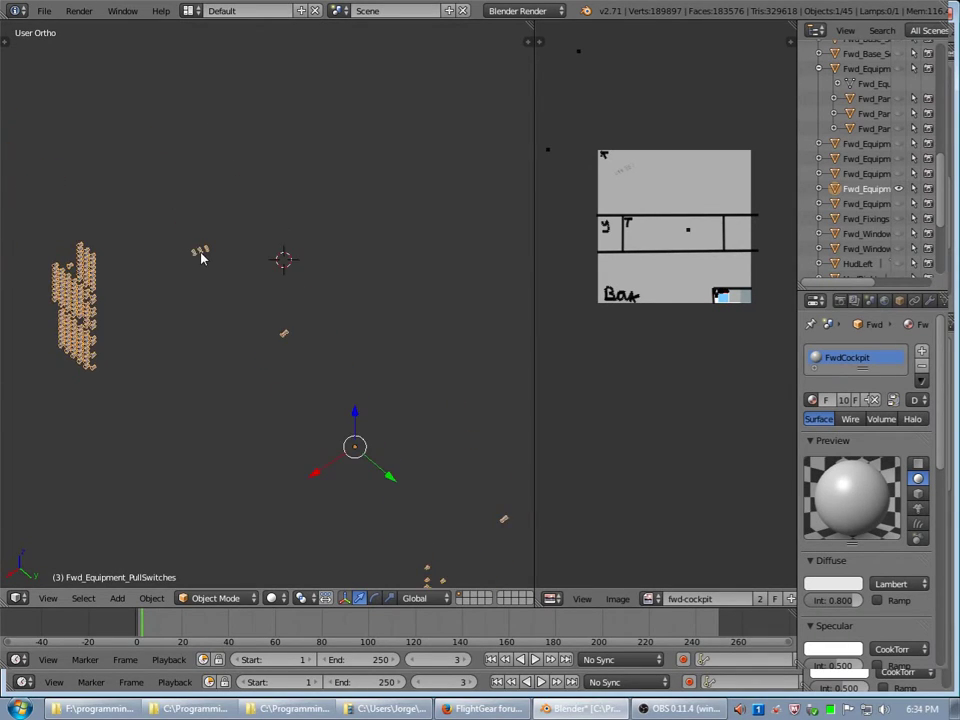
middle_click_drag(152, 256, 238, 390, "shift")
scroll(242, 380, "up", 3)
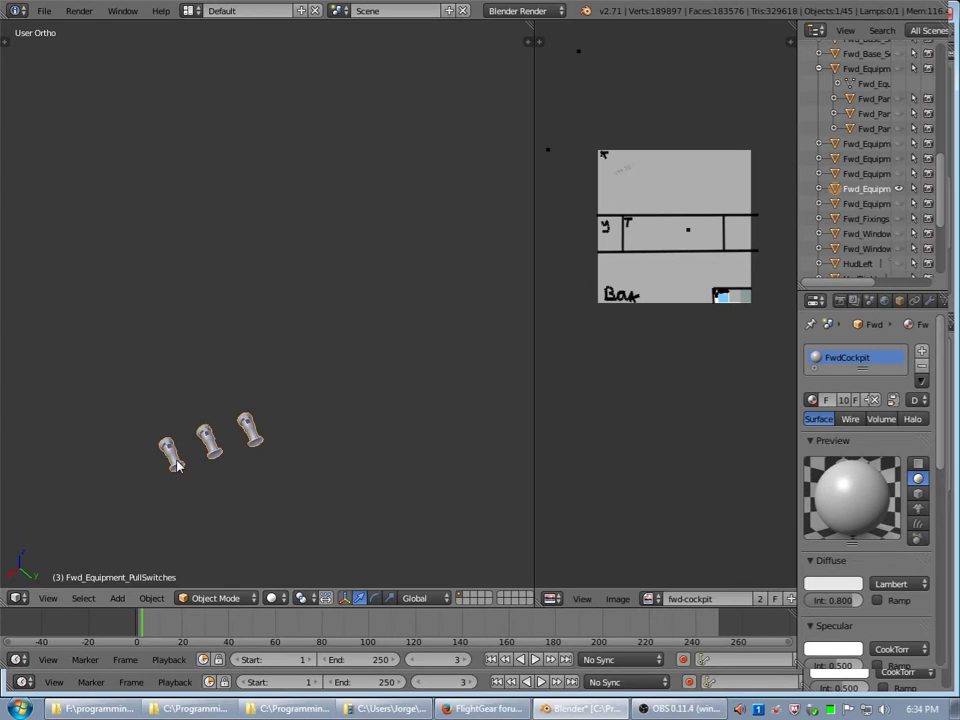
In Edit Mode, select the middle switch's linked handle geometry and frame it.
key("Tab")
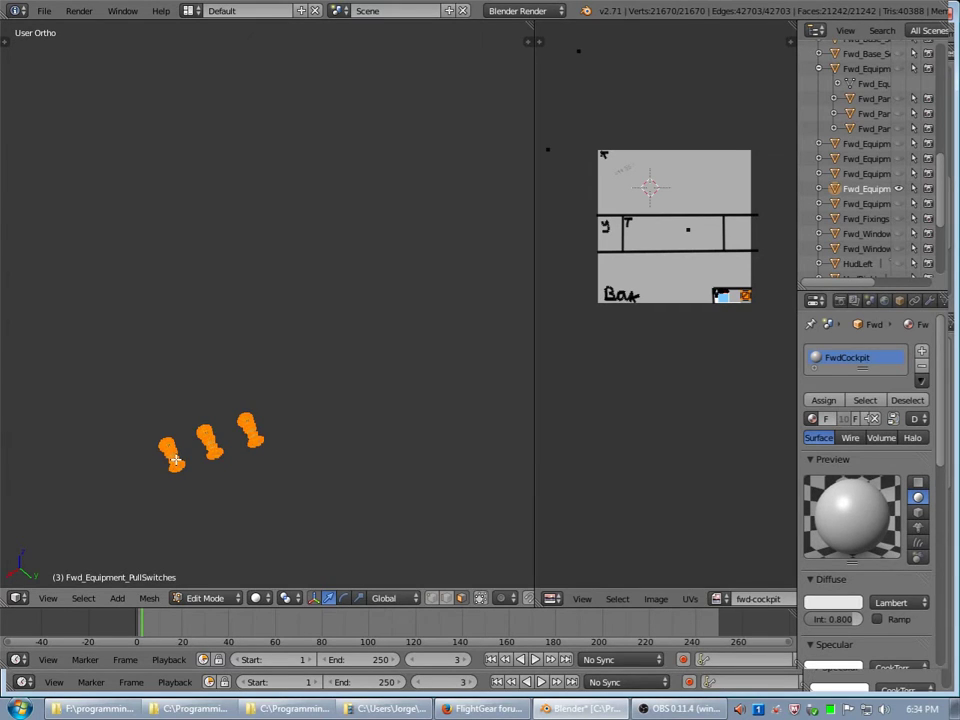
middle_click_drag(175, 460, 154, 516)
right_click(185, 516)
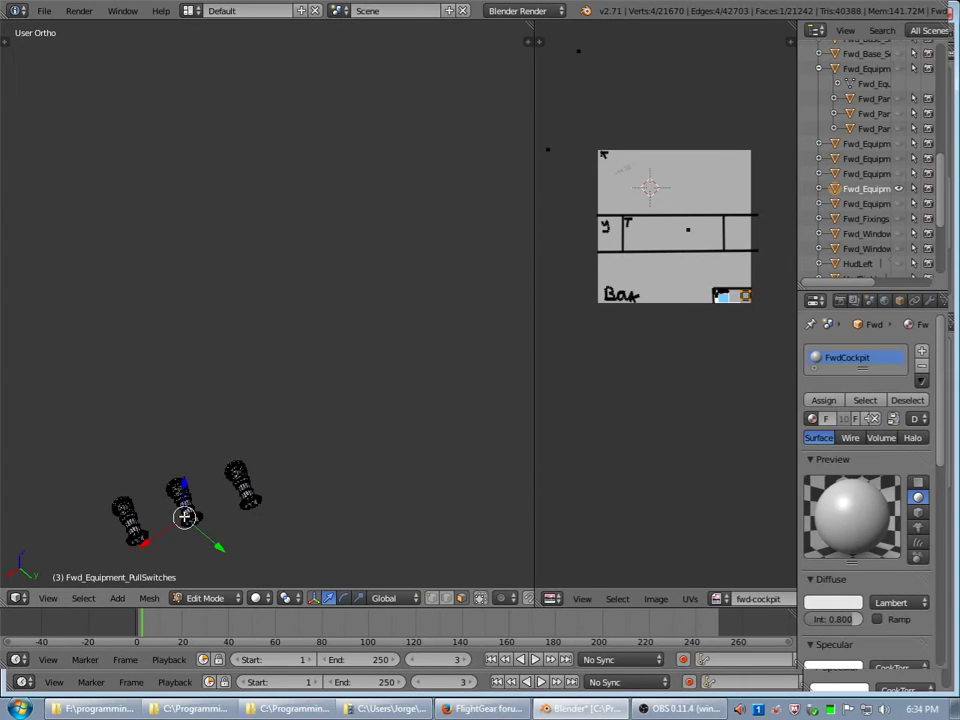
key("a")
right_click(185, 516)
key("a")
right_click(185, 516)
key("ctrl+l")
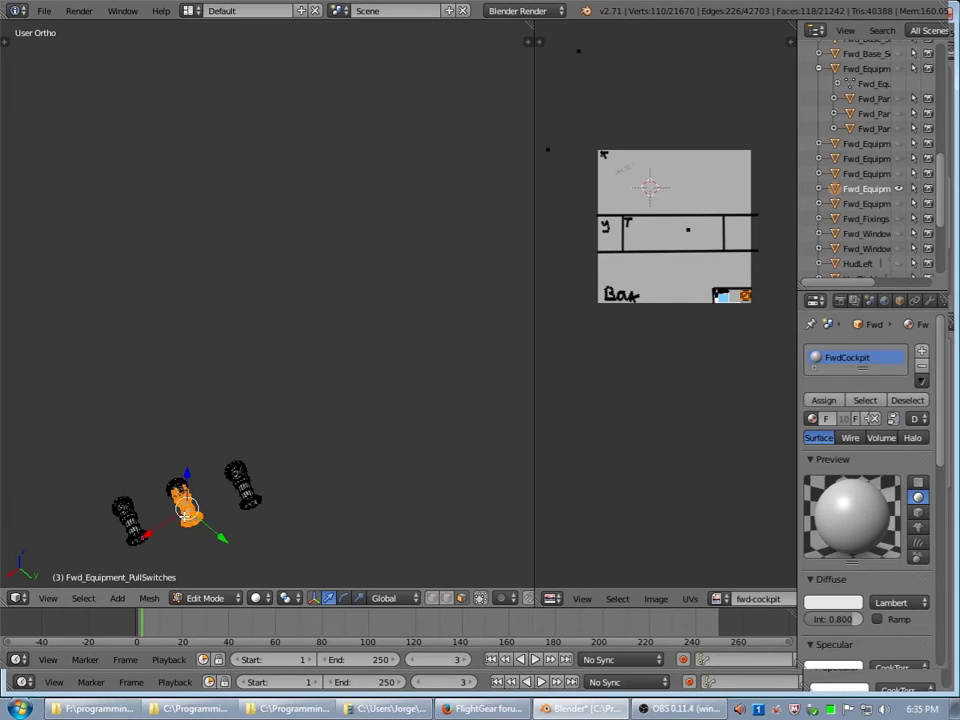
key("KP_Decimal")
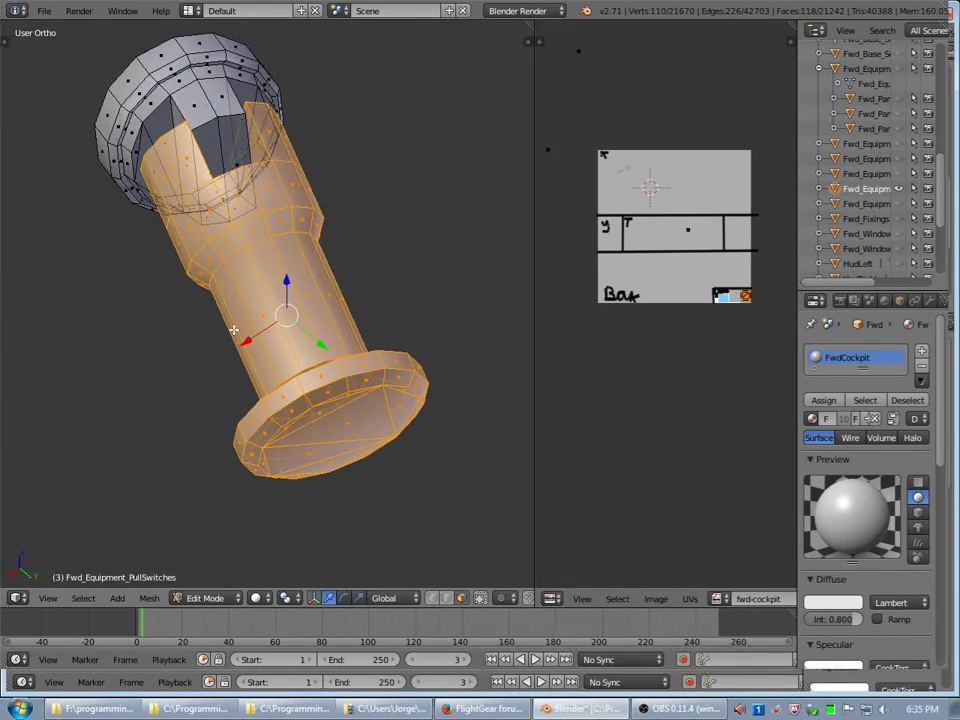
Inspect the middle switch from side-on and angled views until it stands upright.
scroll(218, 400, "down", 1)
scroll(240, 402, "down", 3)
middle_click_drag(242, 403, 371, 390)
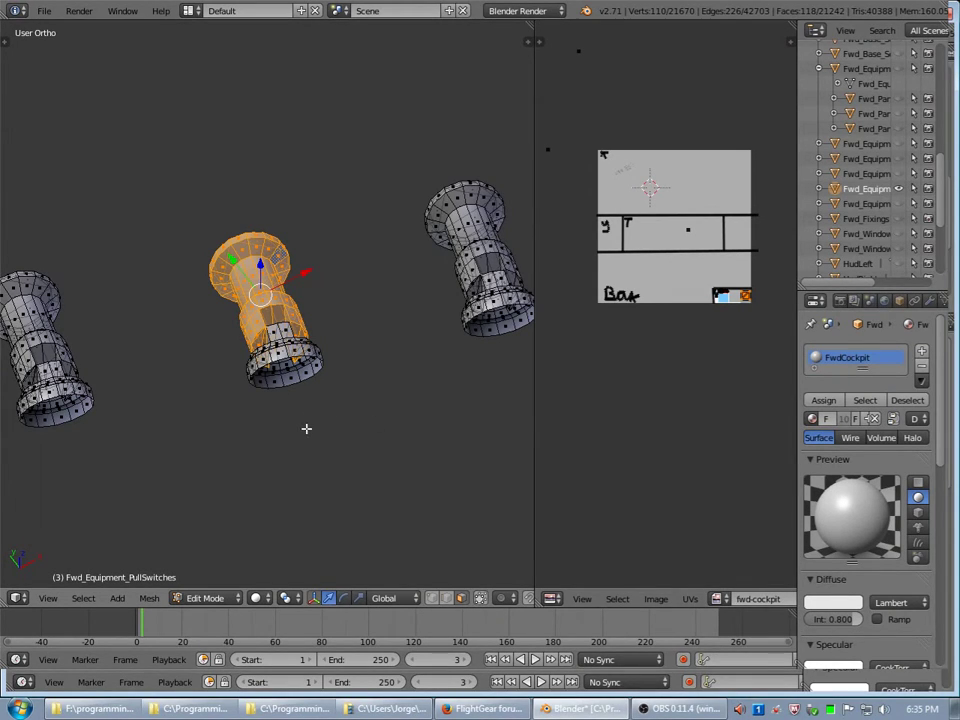
key("KP_4")
key("KP_4")
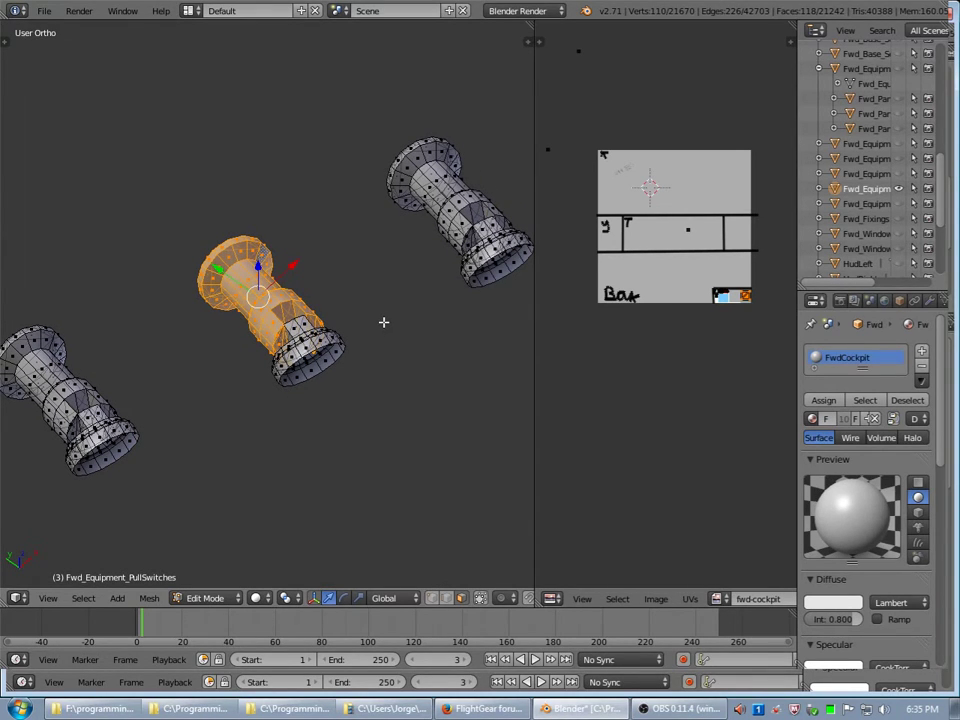
key("KP_4")
key("KP_4")
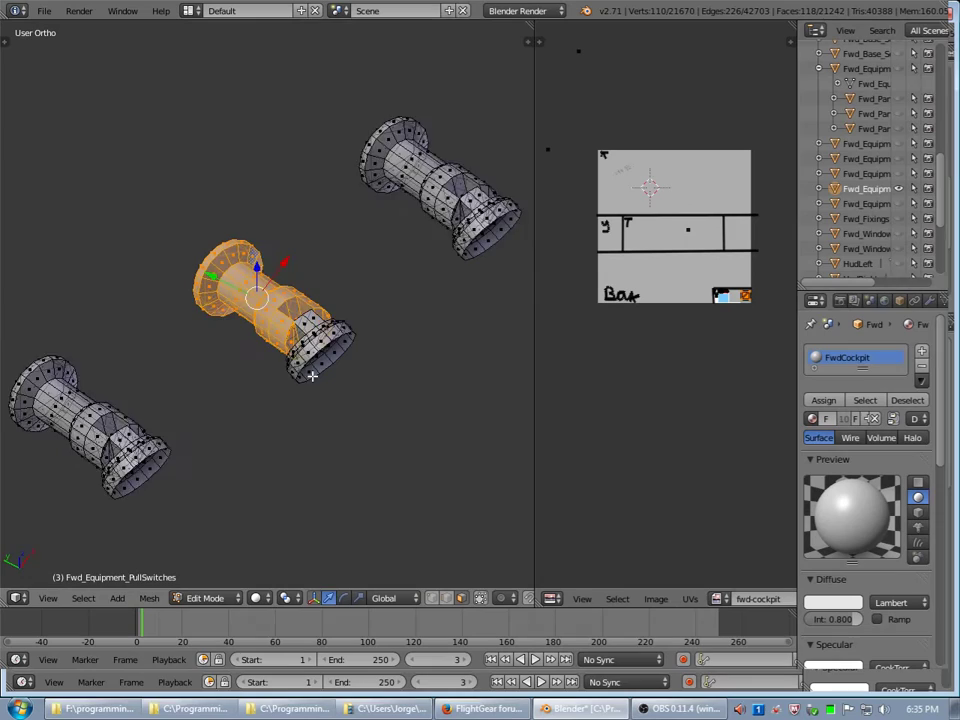
key("KP_4")
key("KP_4")
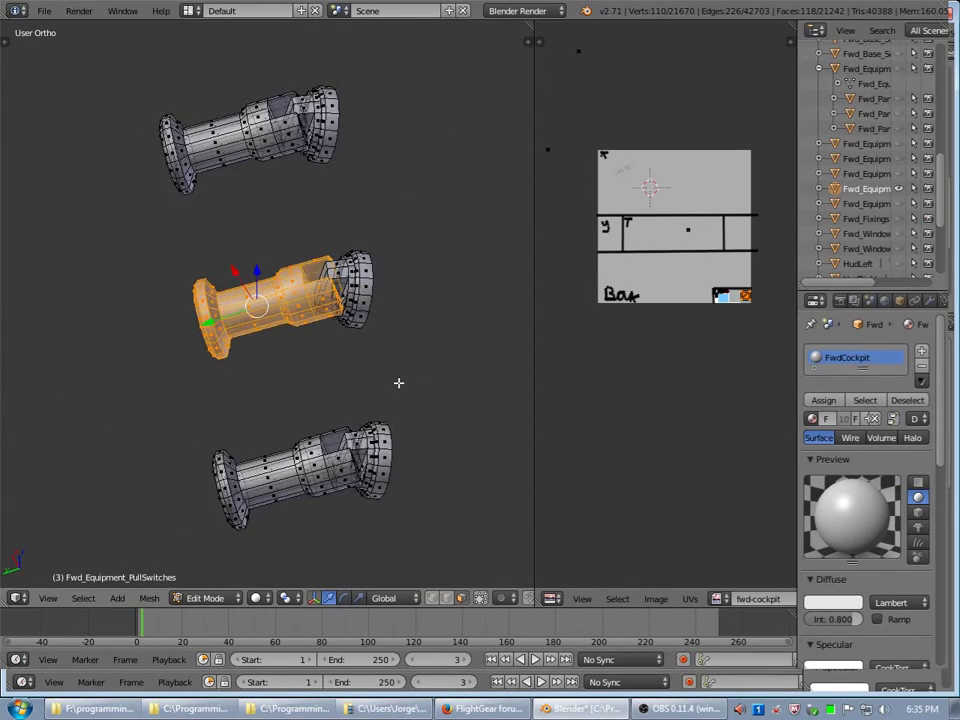
middle_click_drag(348, 384, 291, 388)
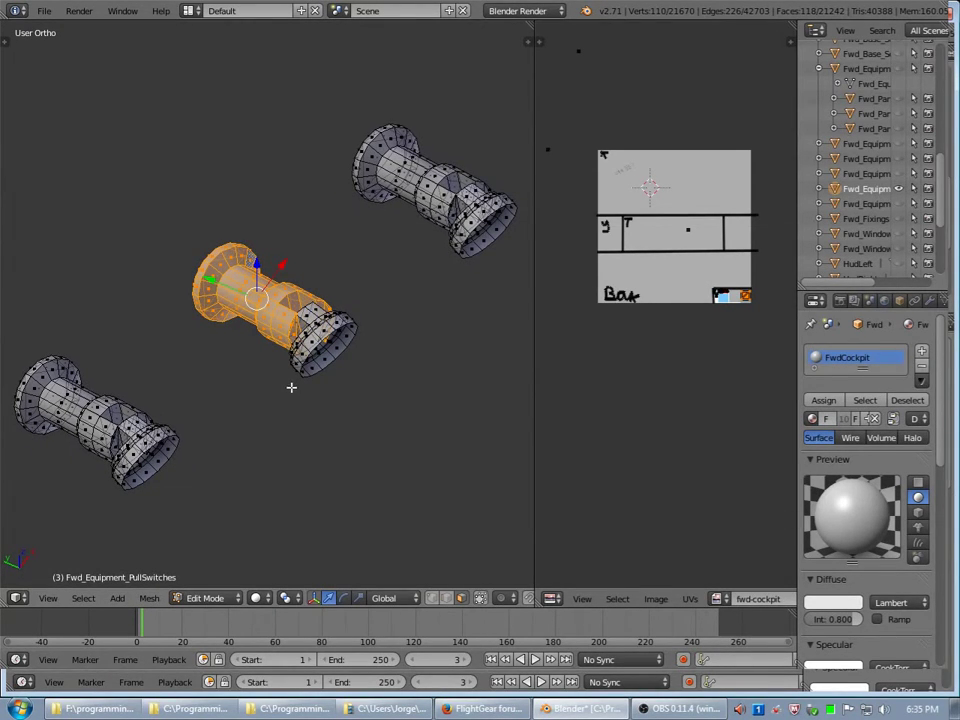
scroll(280, 608, "down", 5)
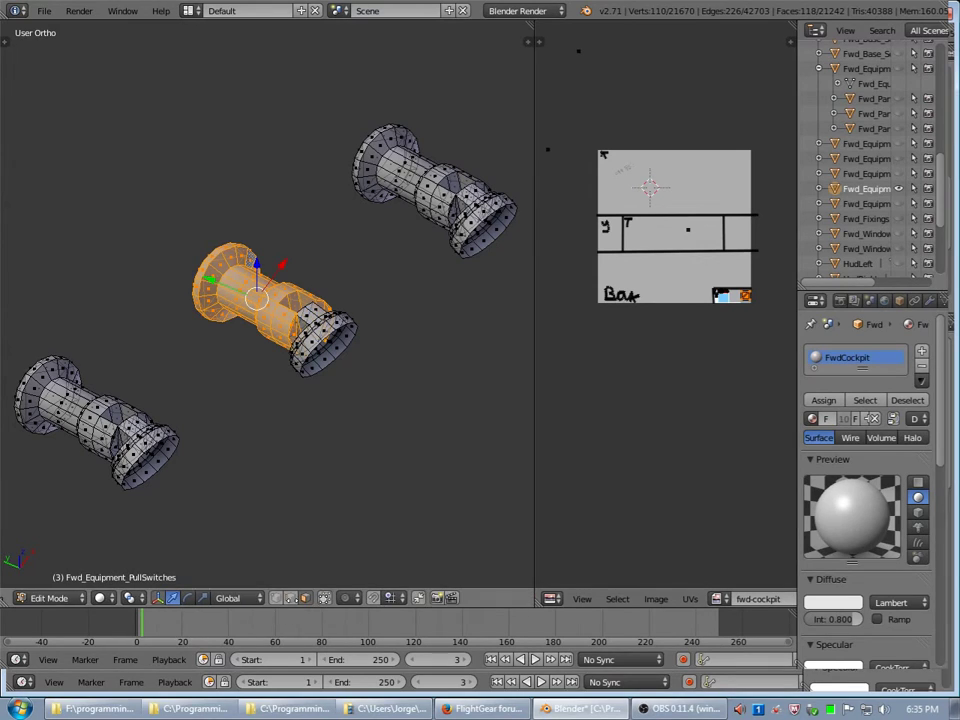
scroll(280, 597, "up", 5)
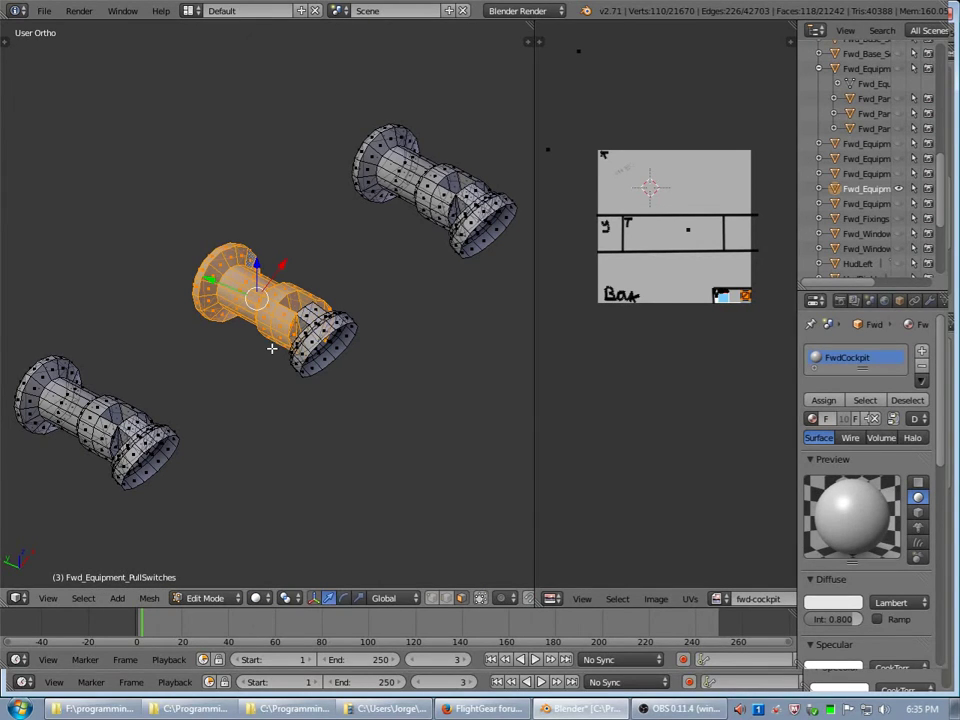
scroll(271, 347, "up", 3)
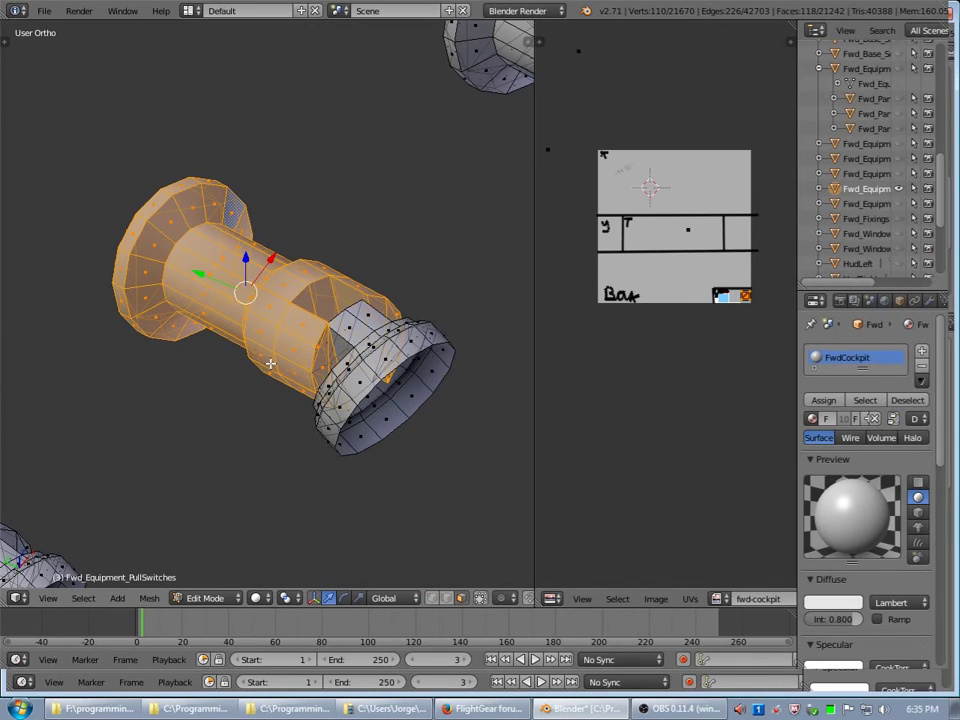
middle_click_drag(270, 364, 347, 458)
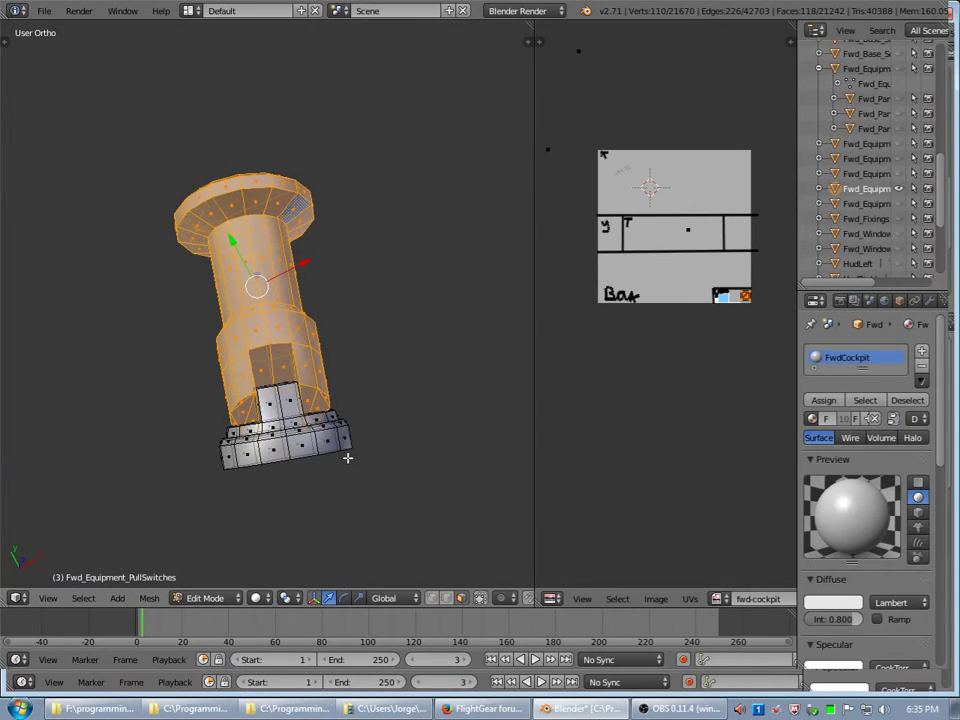
scroll(290, 452, "down", 4)
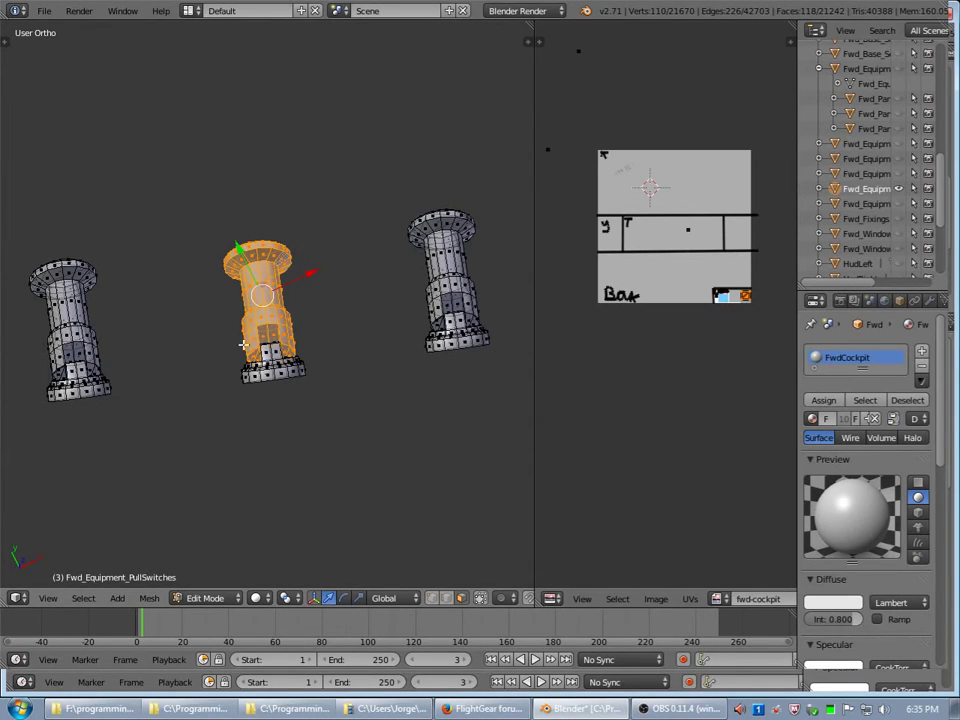
Select the linked handle geometry of the middle, right and left switches, excluding bases.
middle_click_drag(244, 344, 371, 347)
right_click(266, 372)
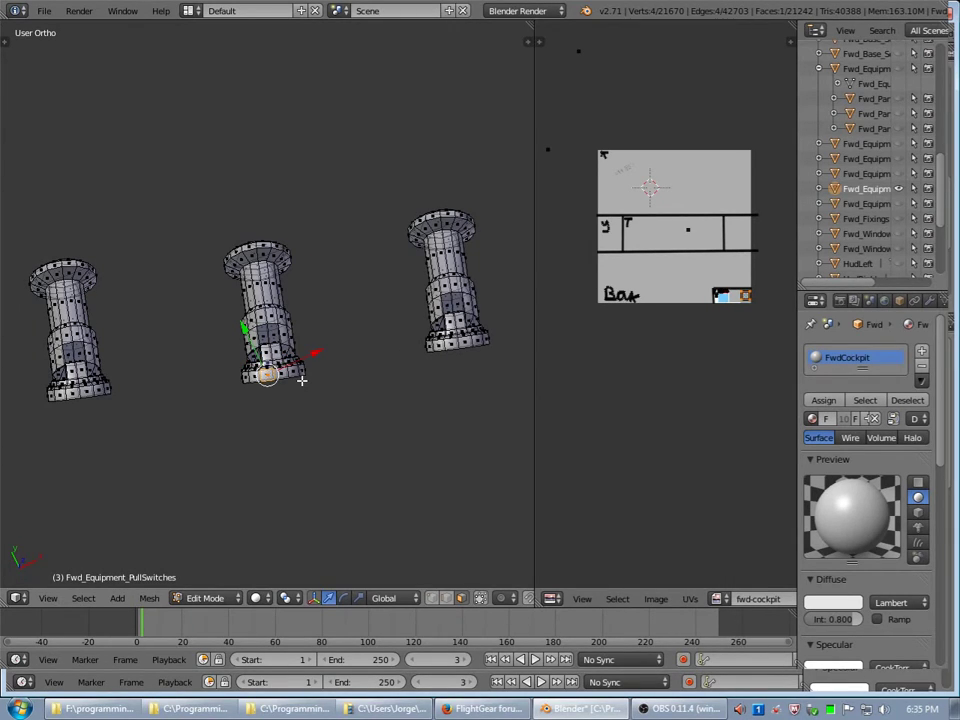
key("ctrl+l")
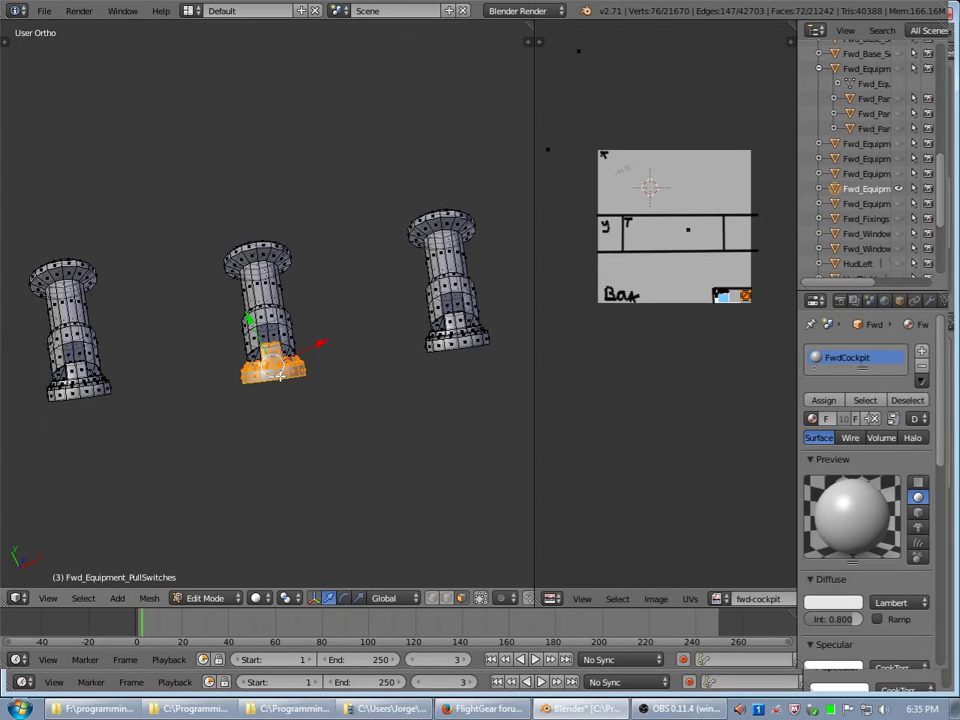
key("a")
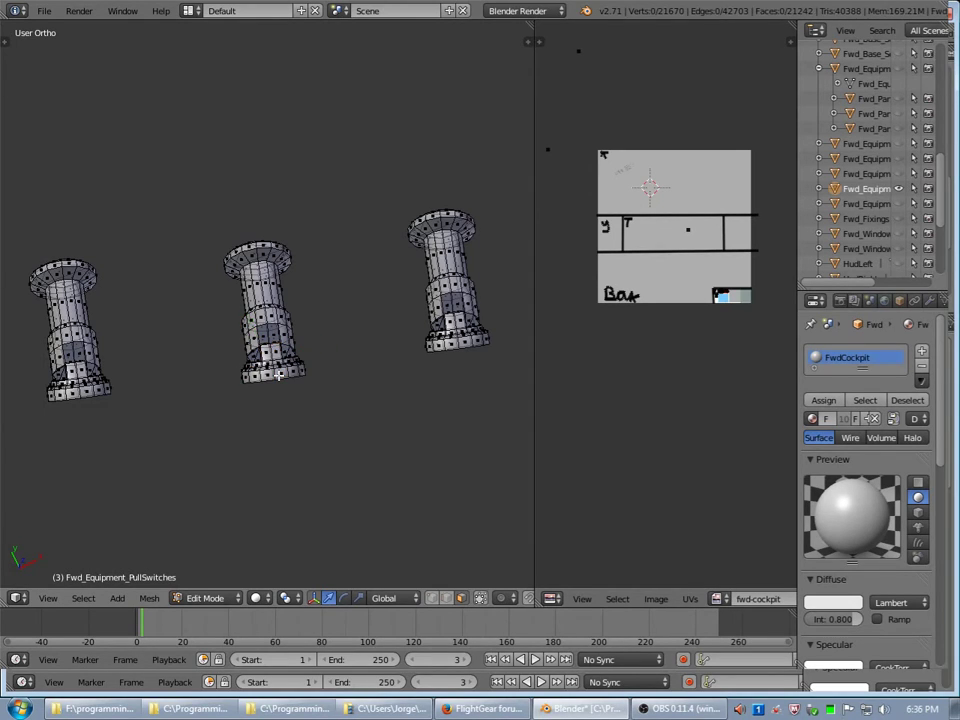
right_click(282, 334)
key("ctrl+l")
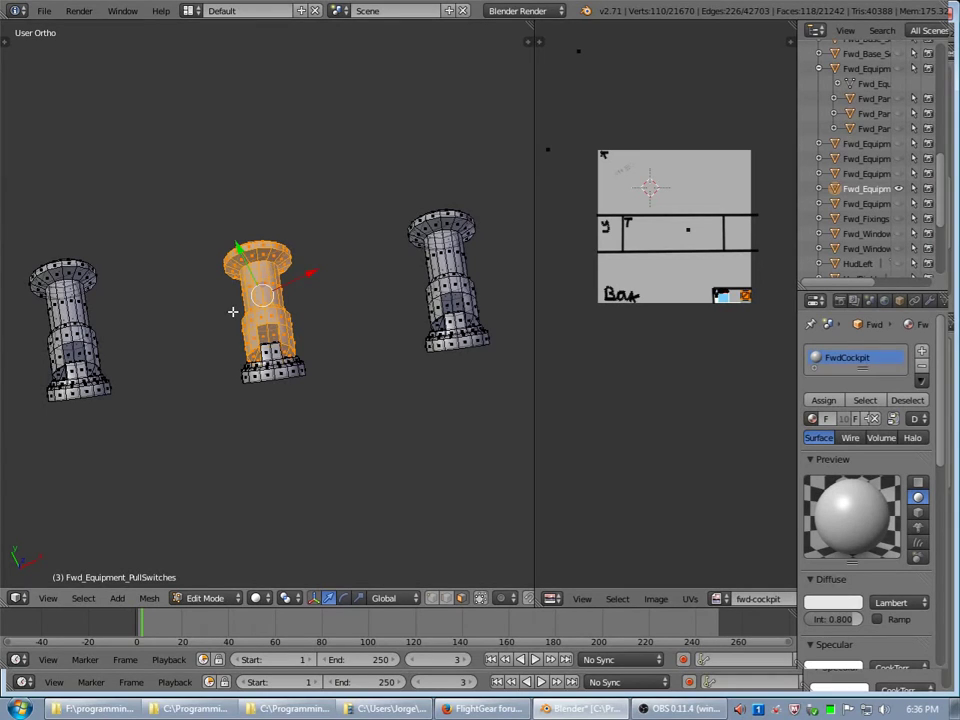
right_click(444, 254, "shift")
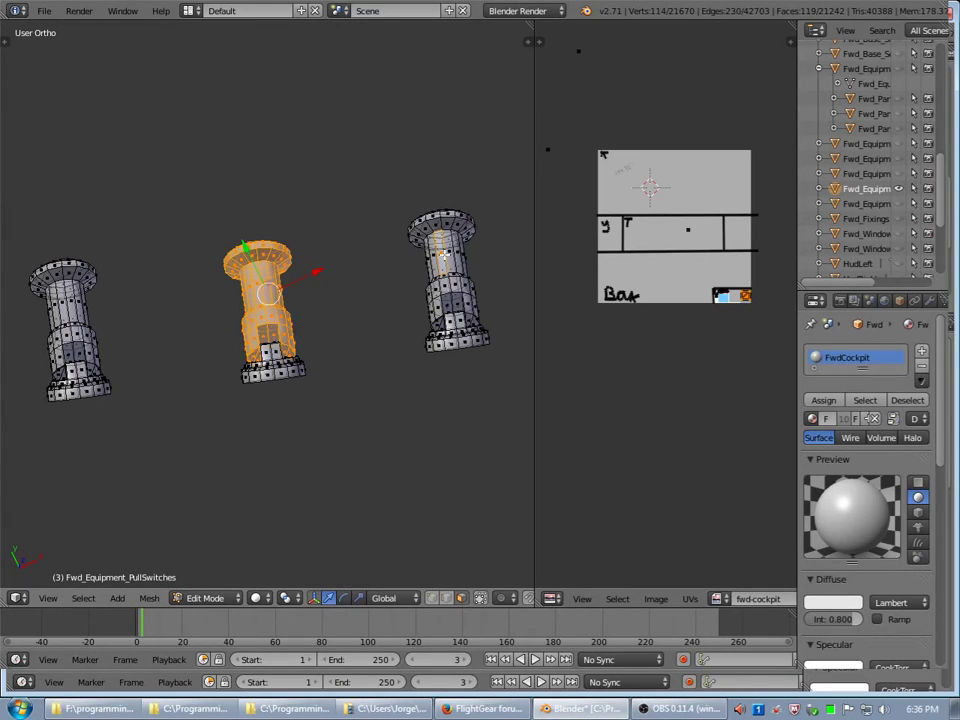
right_click(70, 305, "shift")
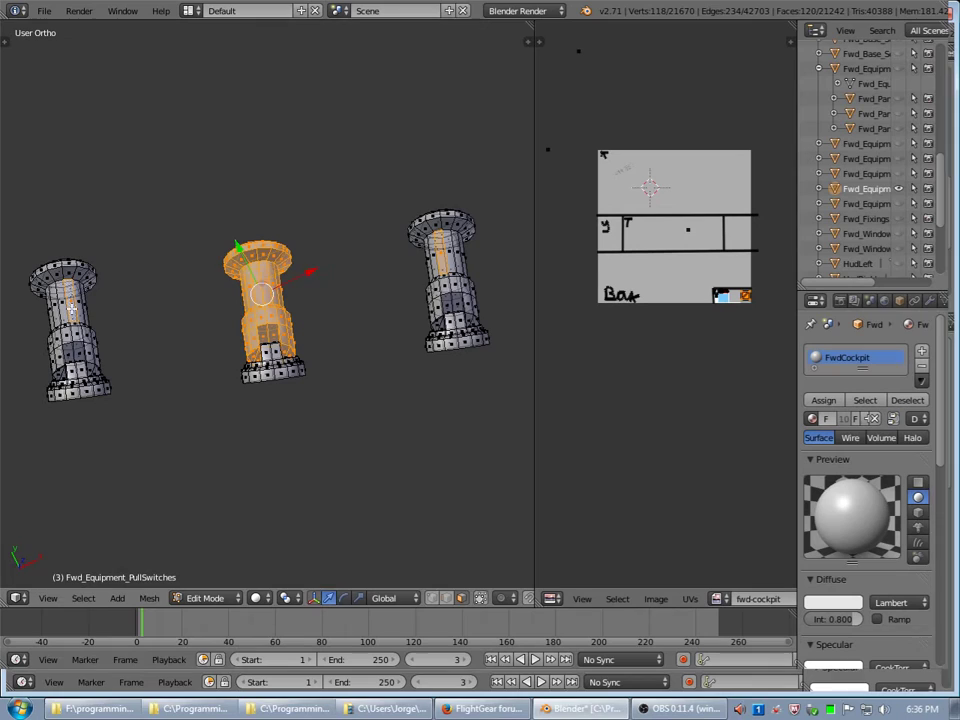
key("ctrl+l")
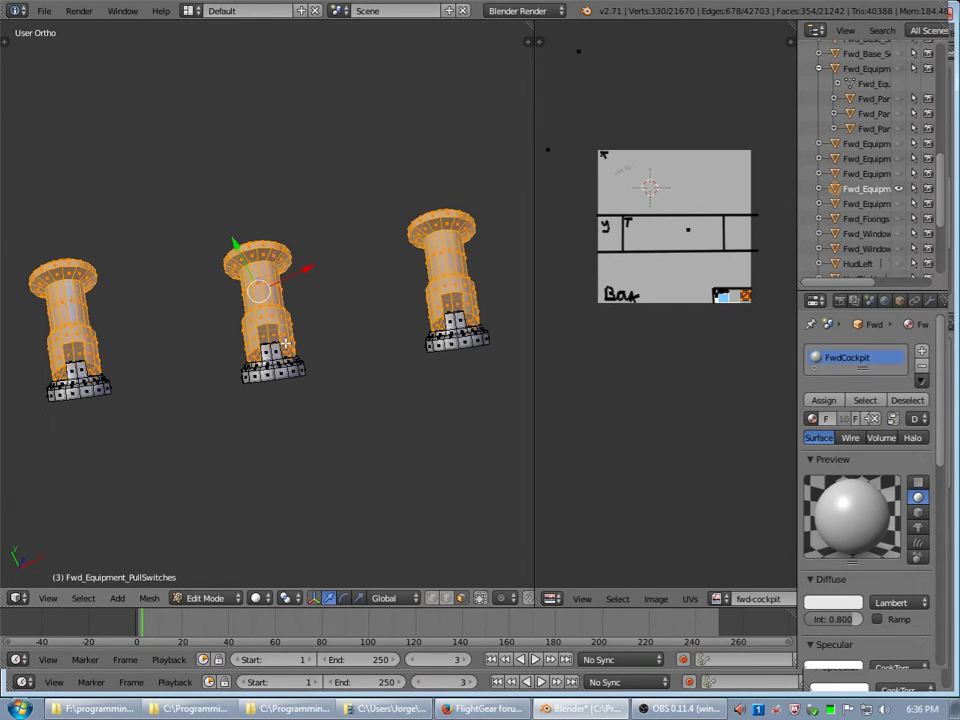
Separate the switch bases into their own object and delete it, keeping only the handles.
key("p")
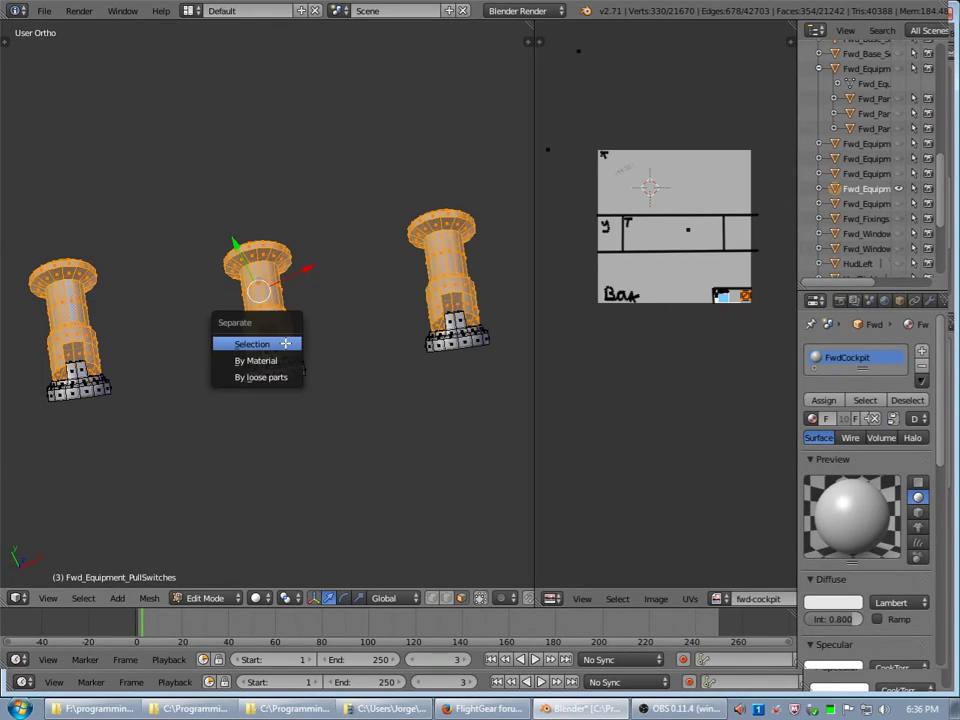
left_click(285, 344)
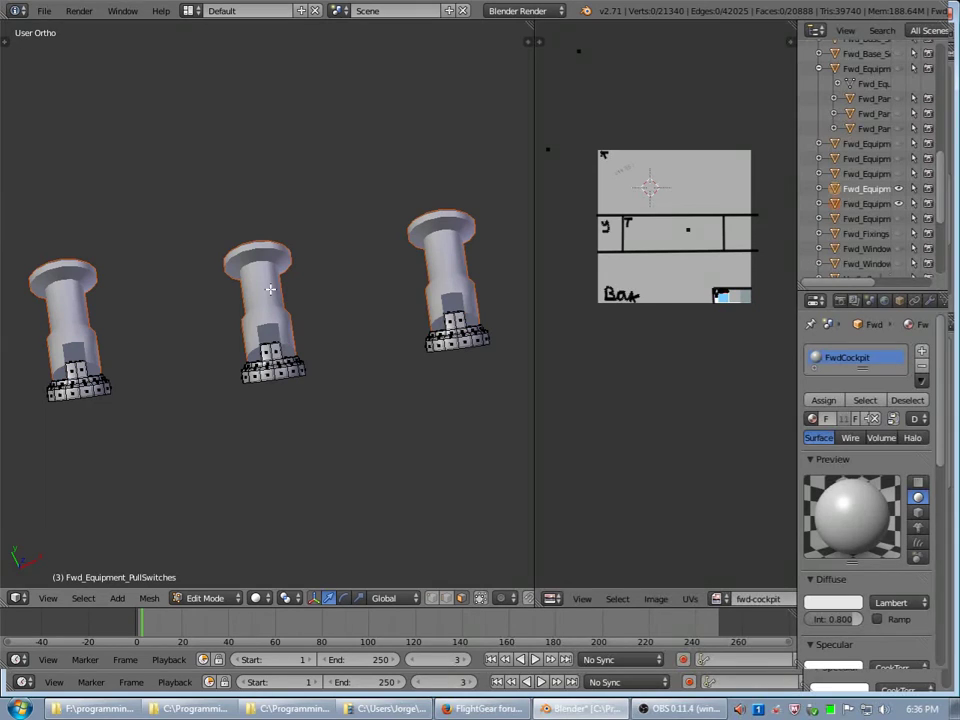
key("Tab")
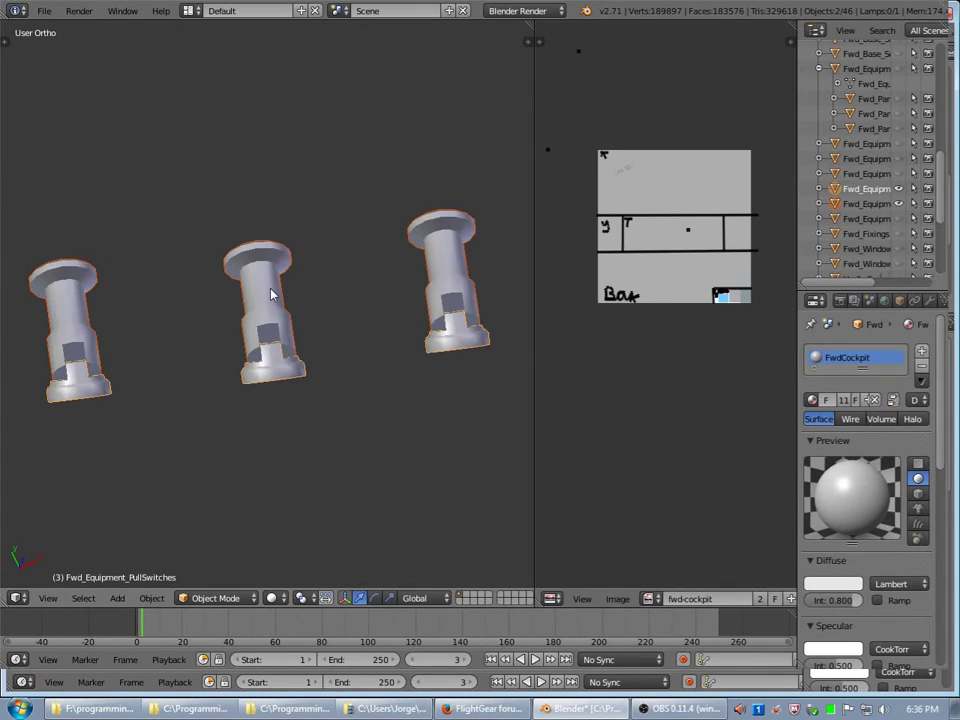
right_click(270, 294)
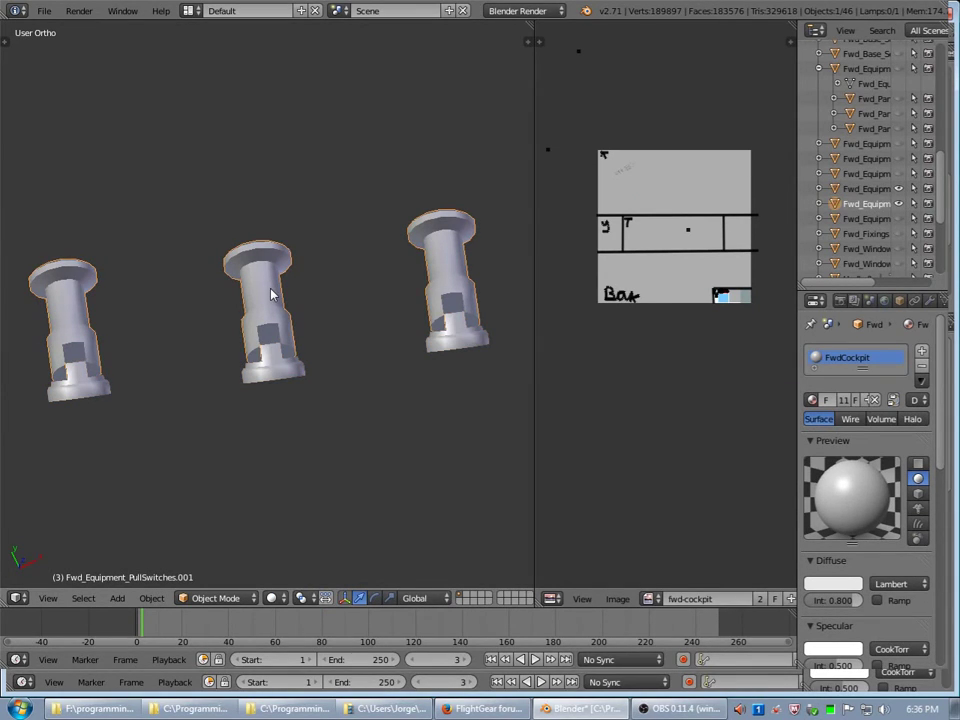
key("h")
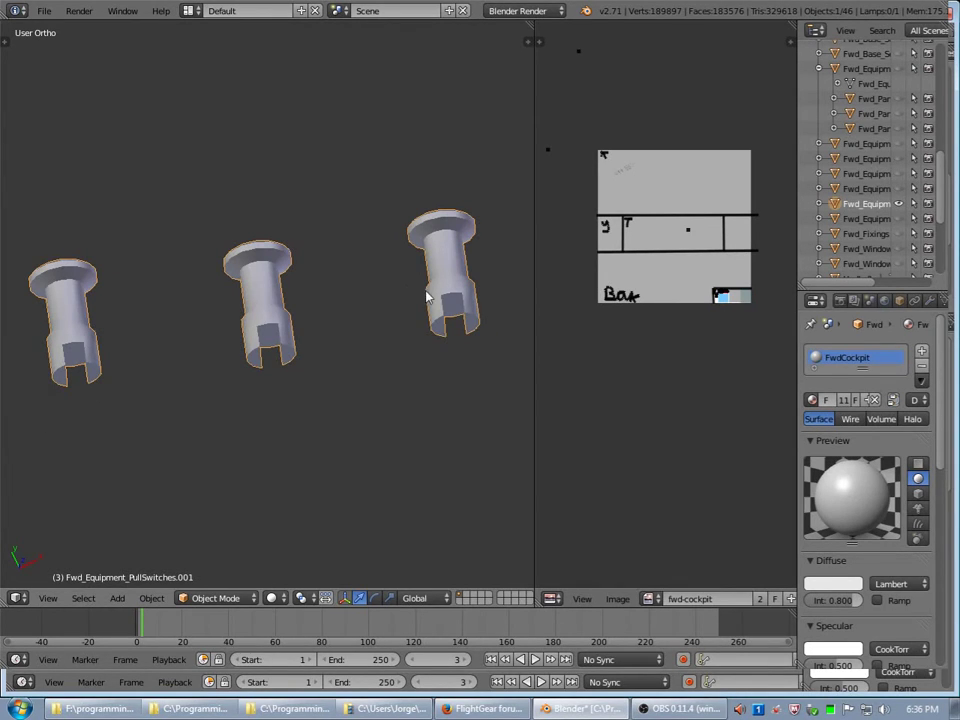
middle_click_drag(425, 297, 257, 353)
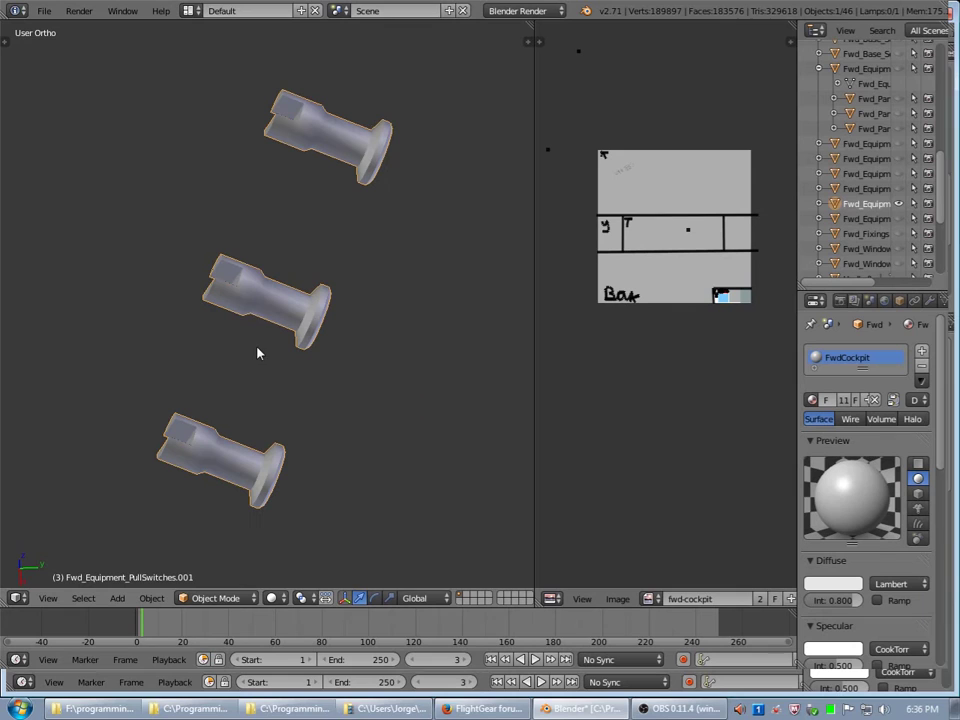
Separate the lower switch handle into its own object.
key("Tab")
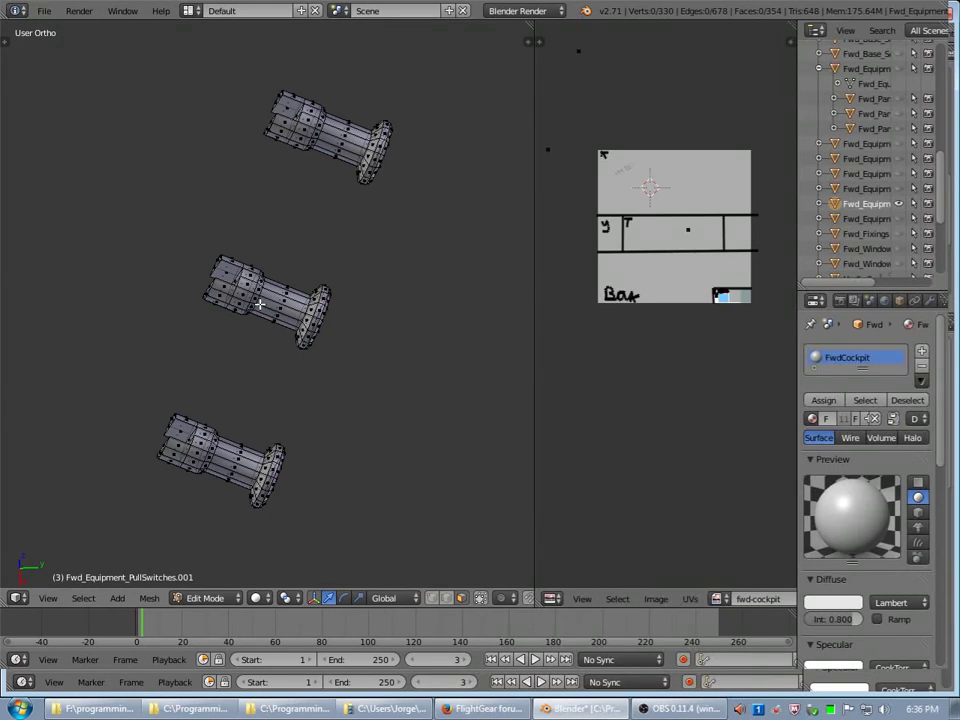
middle_click_drag(332, 392, 188, 405)
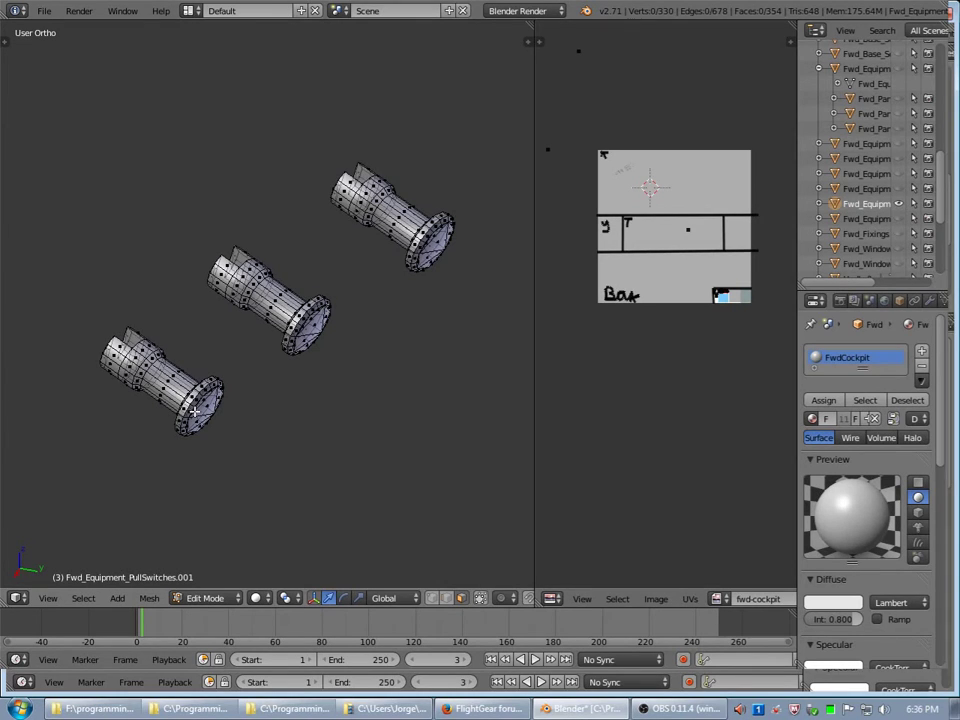
right_click(194, 406)
right_click(302, 306)
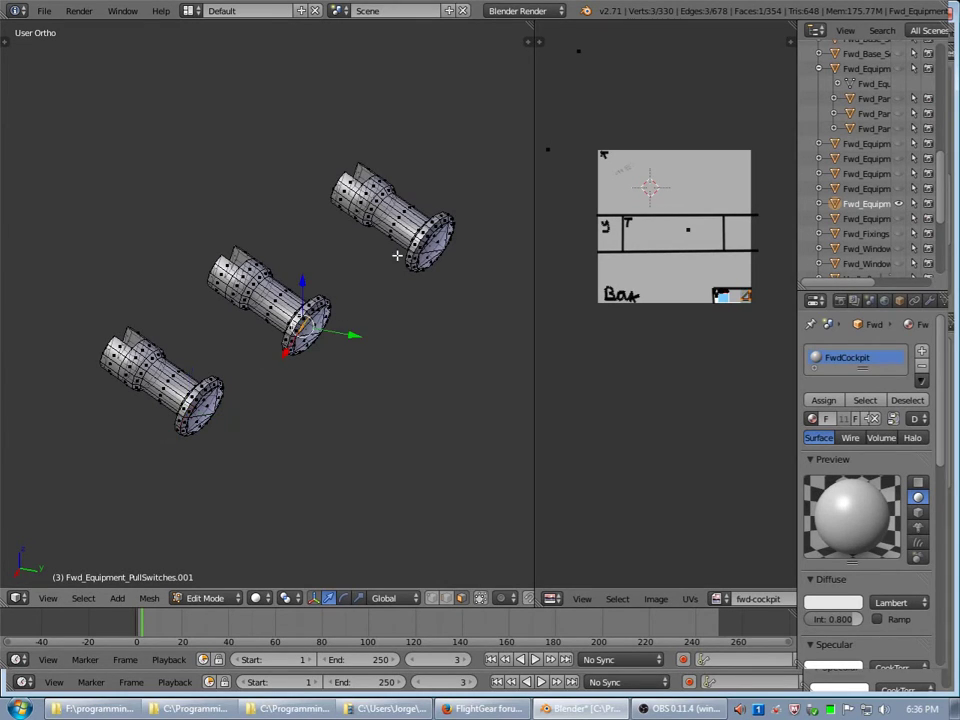
right_click(418, 228)
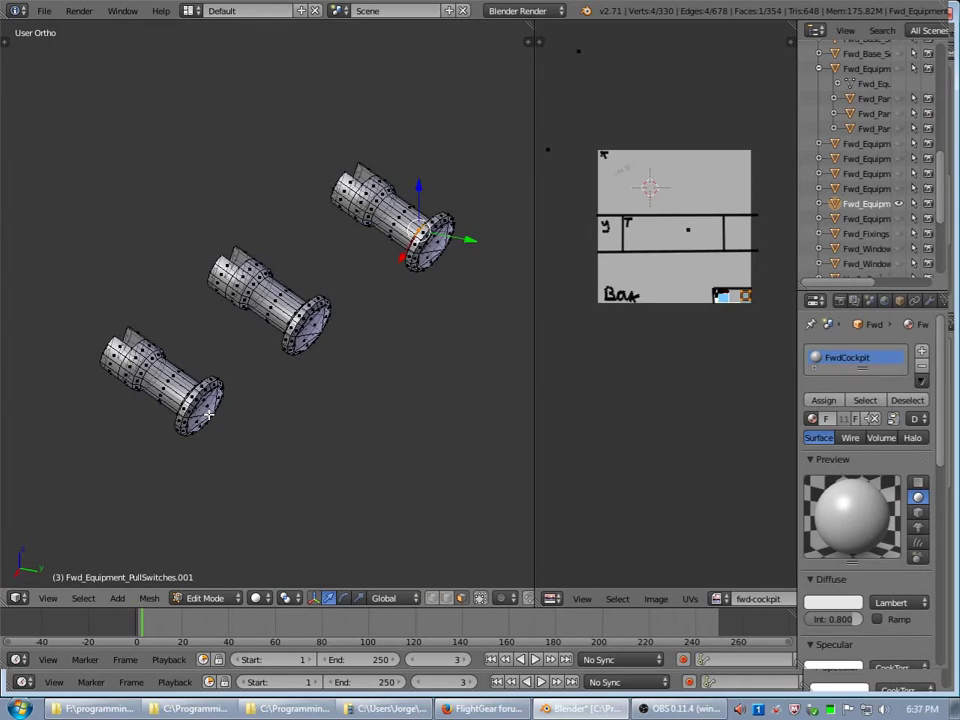
right_click(190, 401)
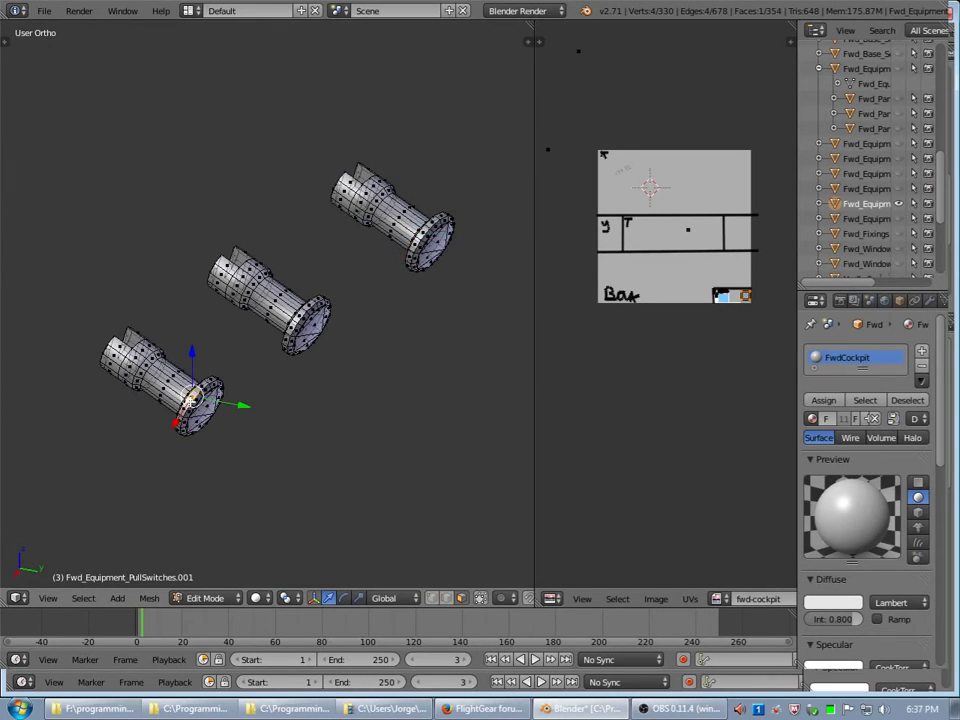
key("l")
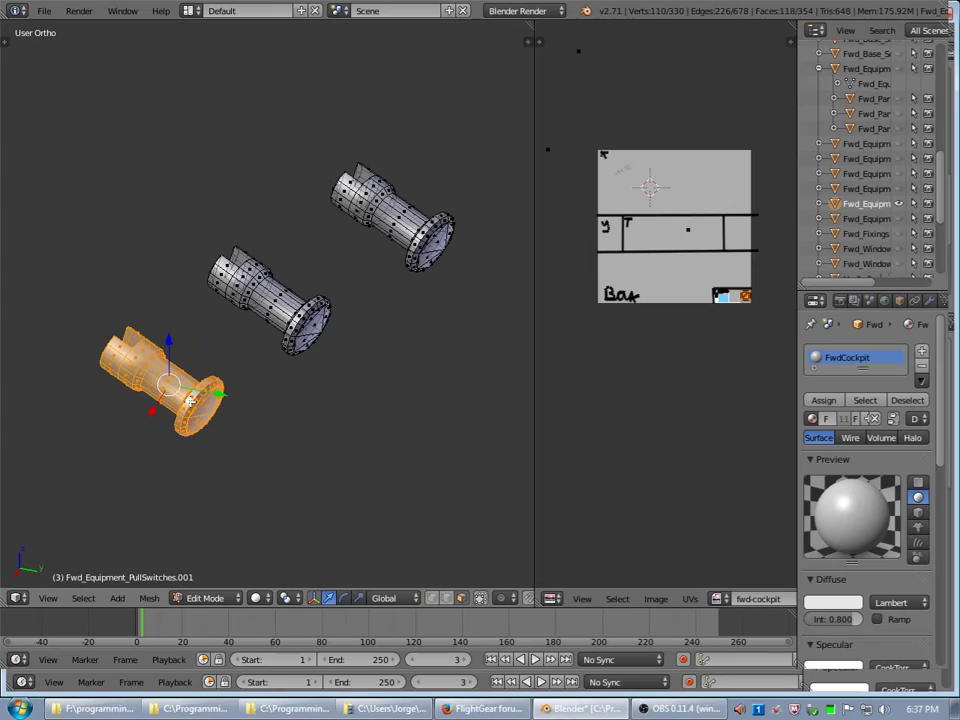
key("p")
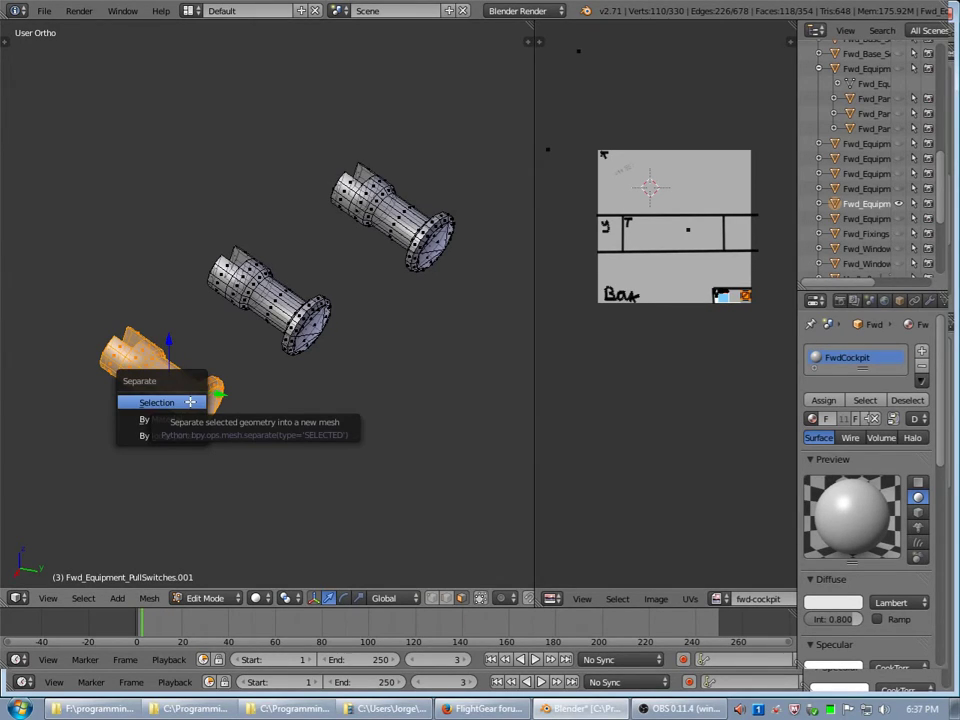
left_click(190, 402)
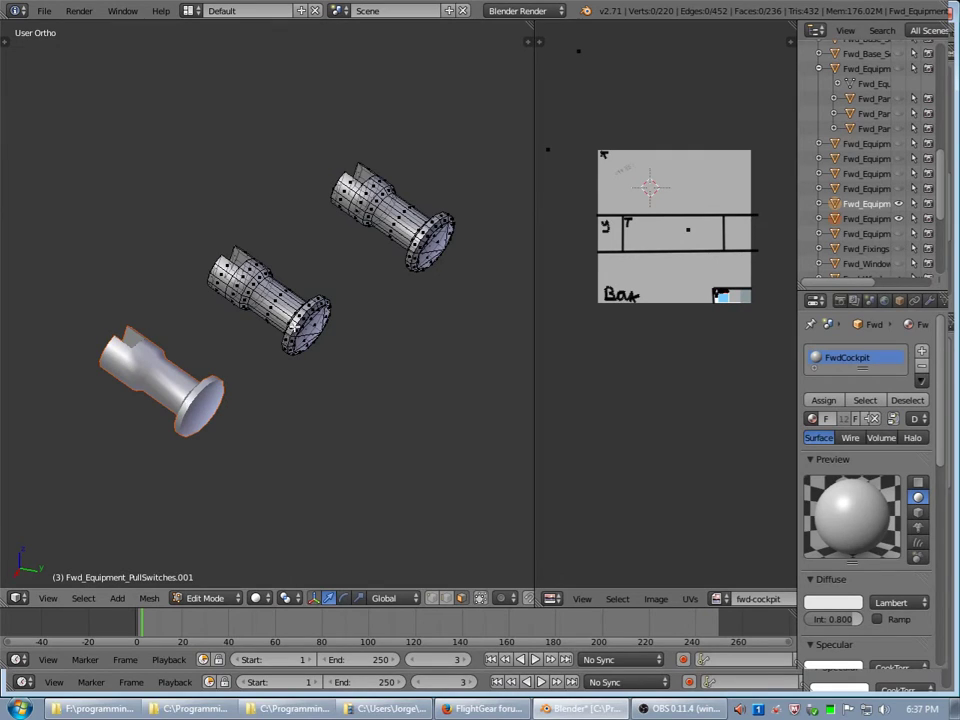
Separate the middle switch handle into its own object.
right_click(294, 326)
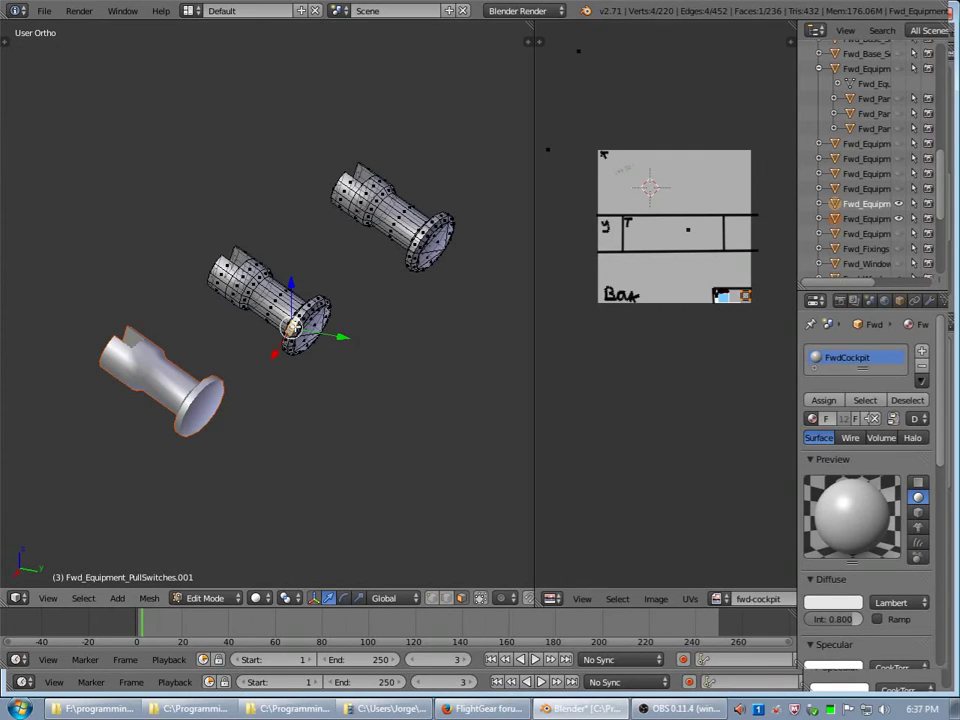
key("ctrl+l")
key("p")
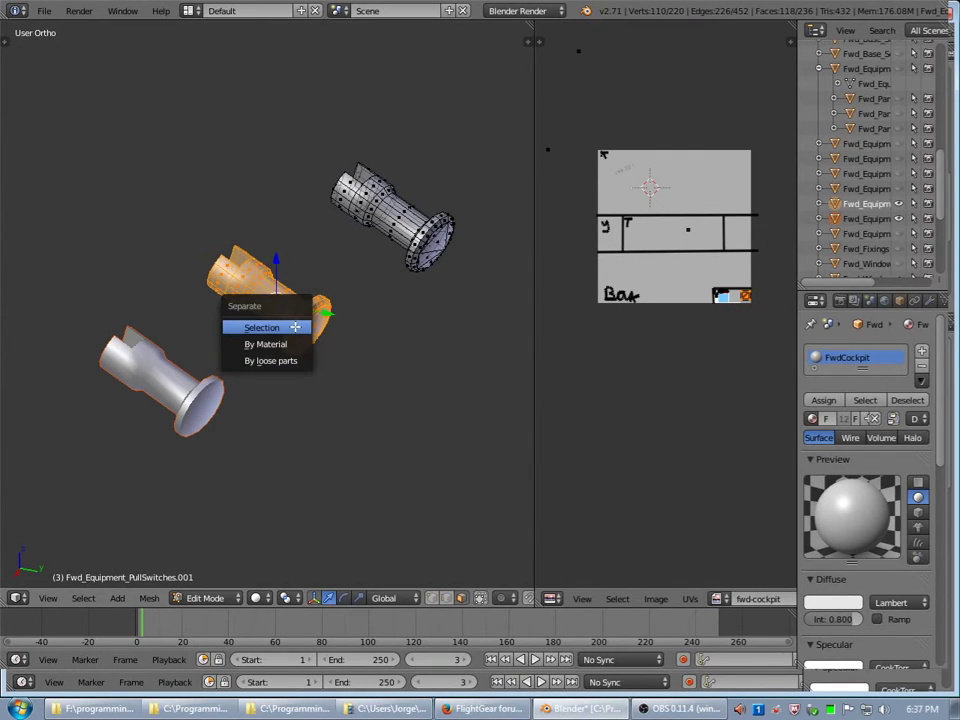
left_click(294, 326)
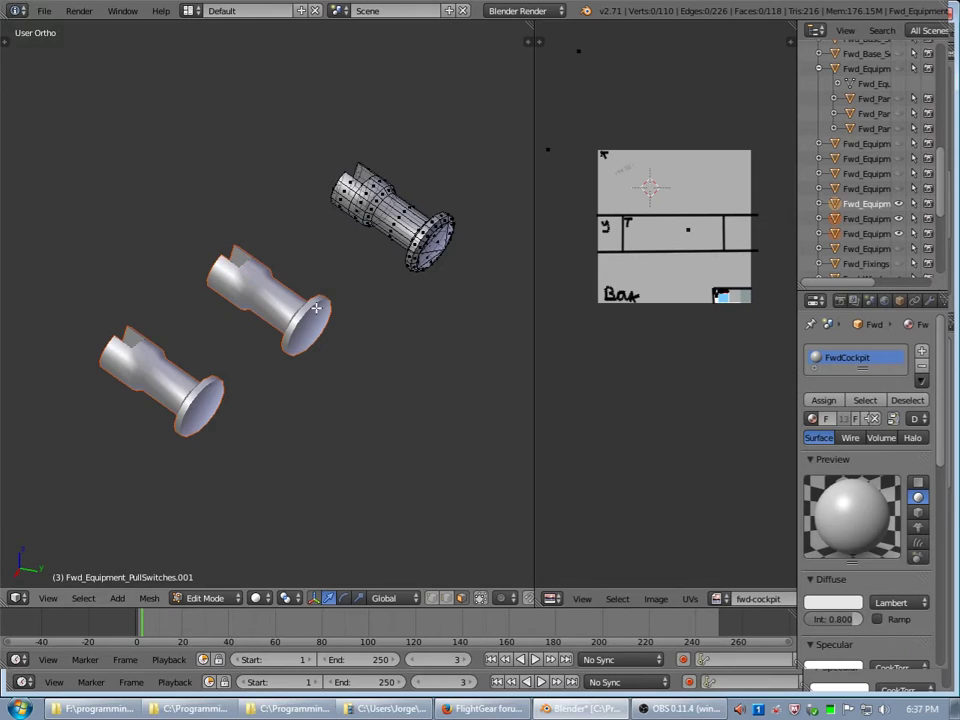
Rename the top switch object, Fwd_Equipment_PullSwitches.001, to L2.S1 in the Object tab.
key("Tab")
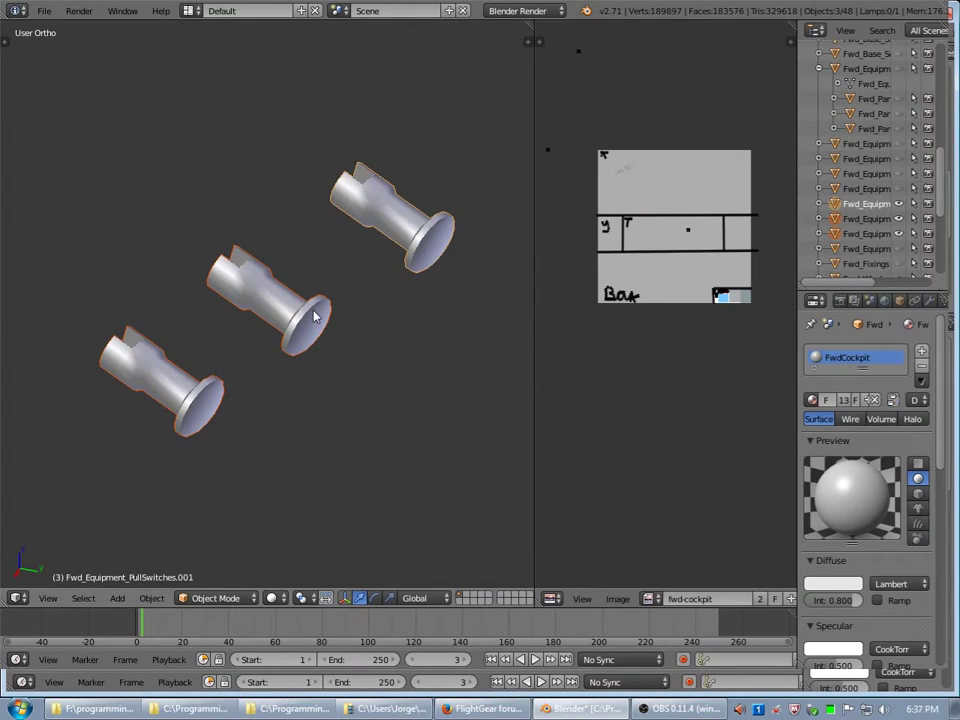
right_click(430, 222)
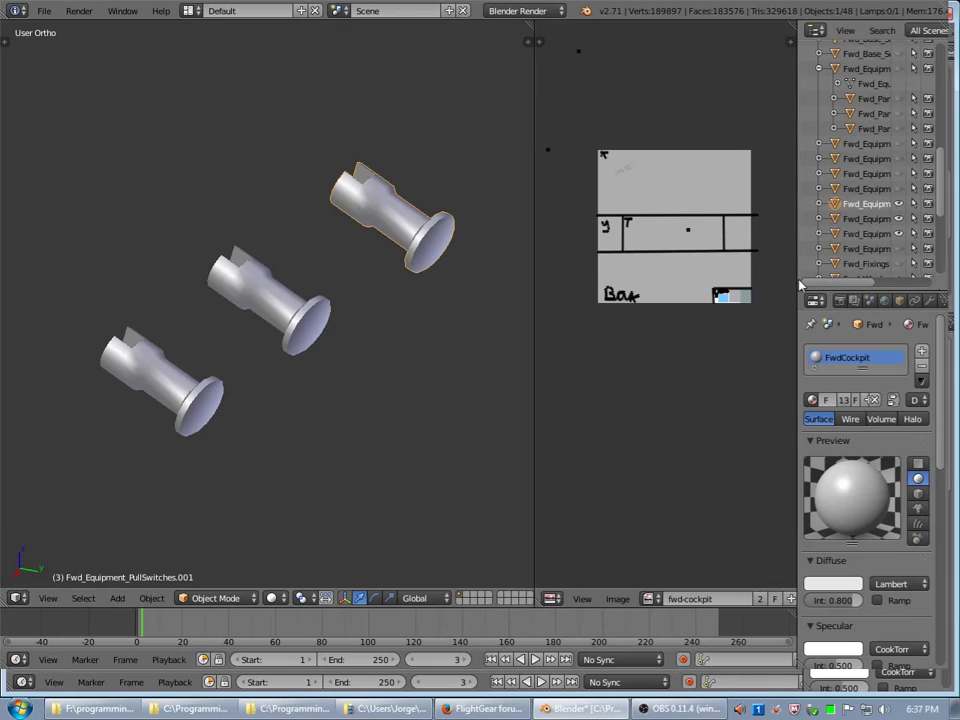
left_click_drag(799, 284, 657, 288)
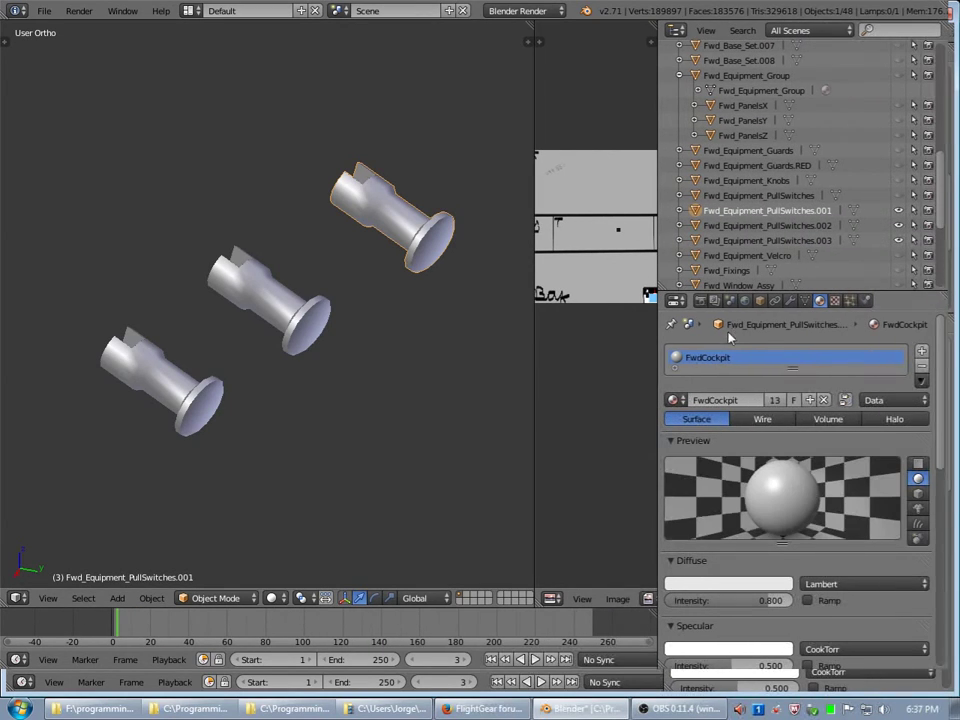
left_click(759, 300)
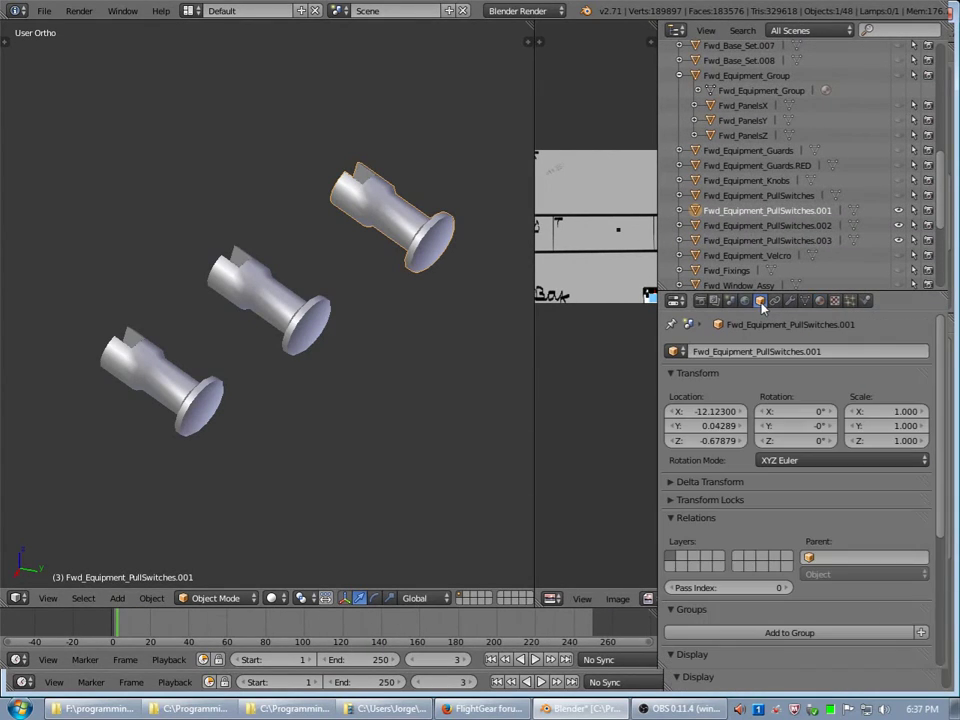
left_click(825, 352)
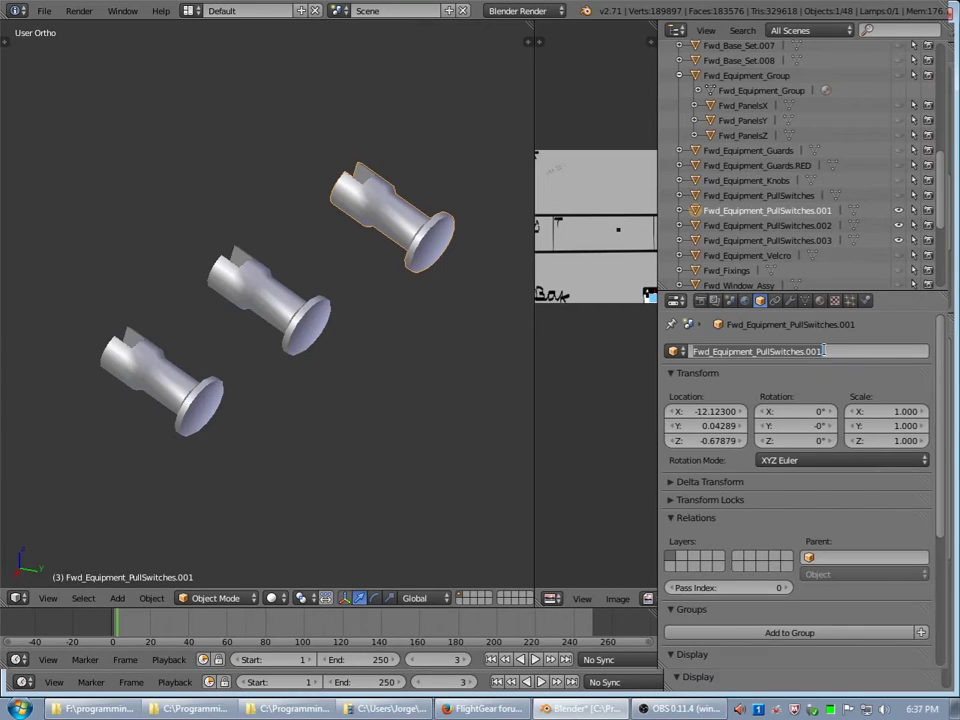
key("BackSpace")
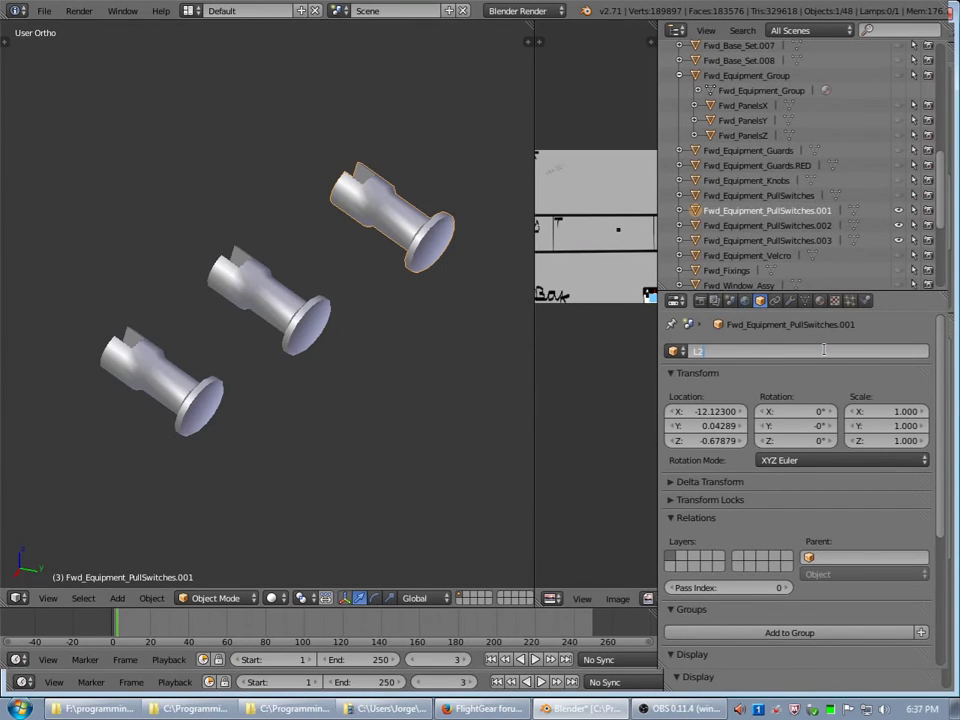
type(".S1")
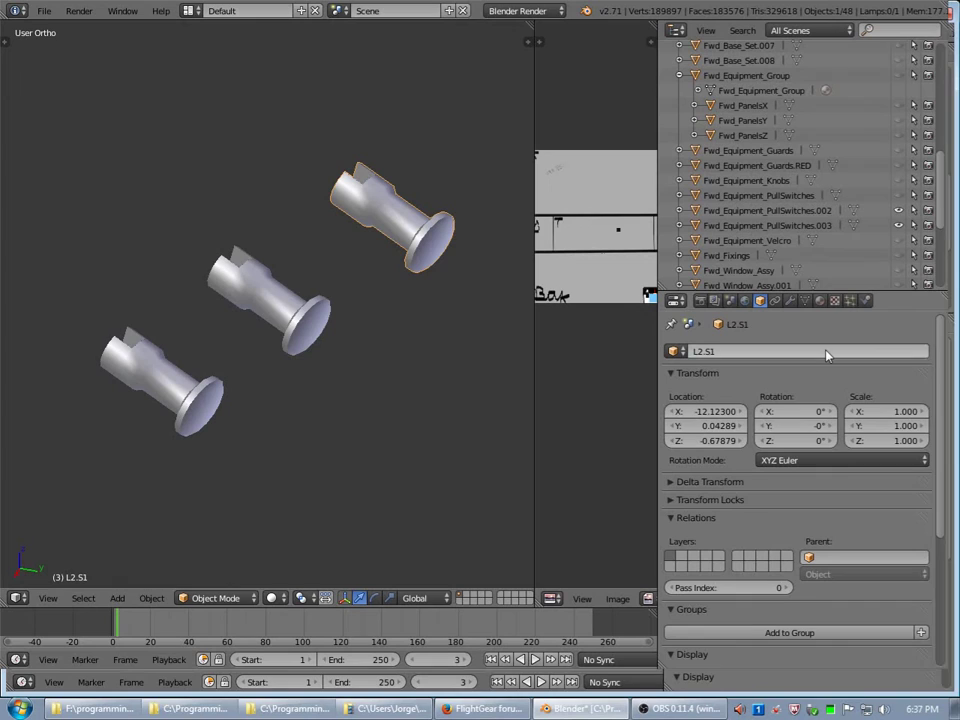
key("Return")
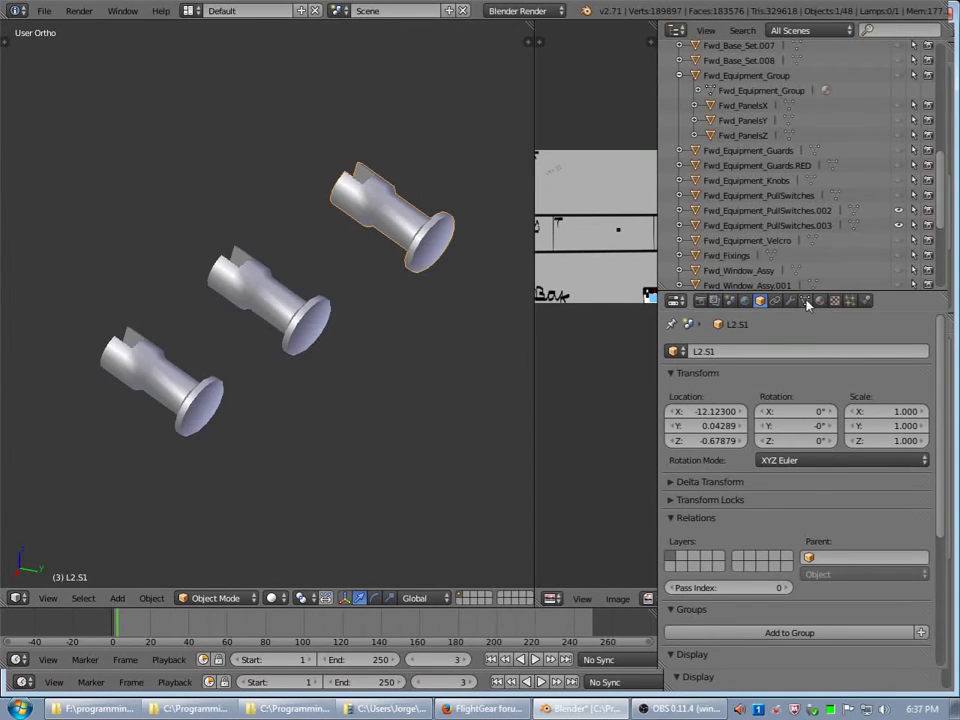
Give the L2.S1 switch's mesh the same name, L2.S1, by copying the object name.
left_click(806, 301)
left_click(803, 352)
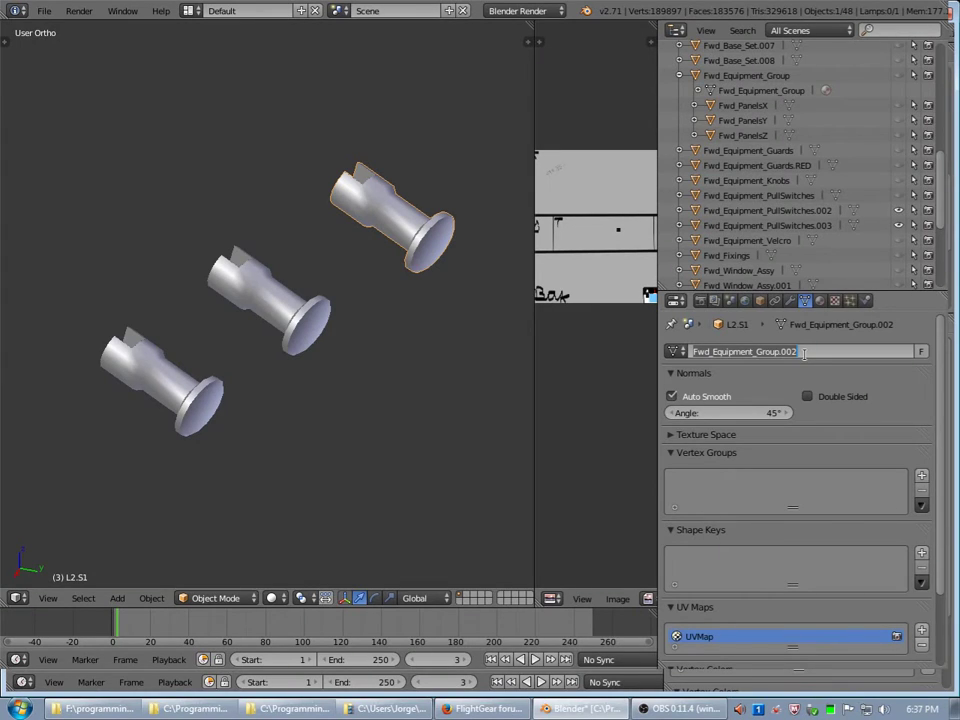
left_click(760, 301)
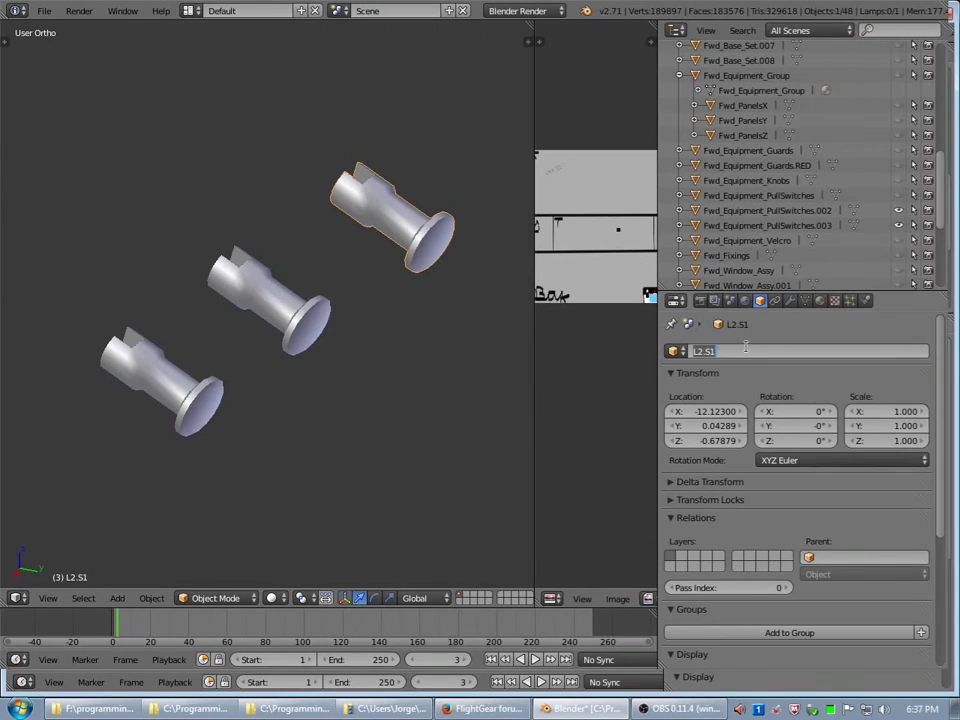
left_click(741, 350)
key("ctrl+c")
left_click(805, 302)
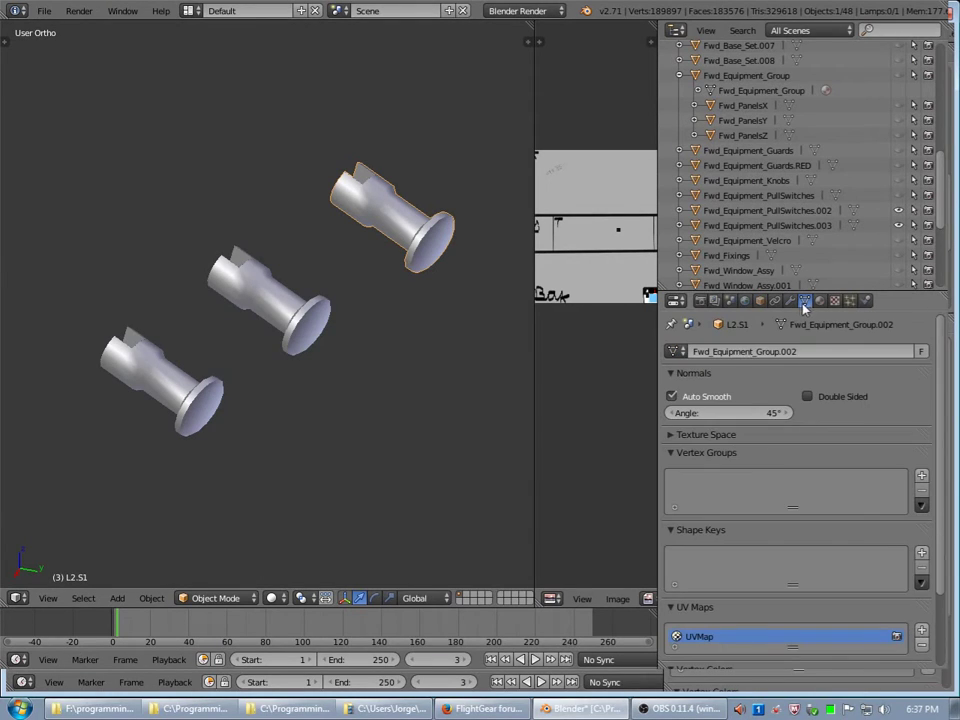
left_click(743, 352)
key("ctrl+v")
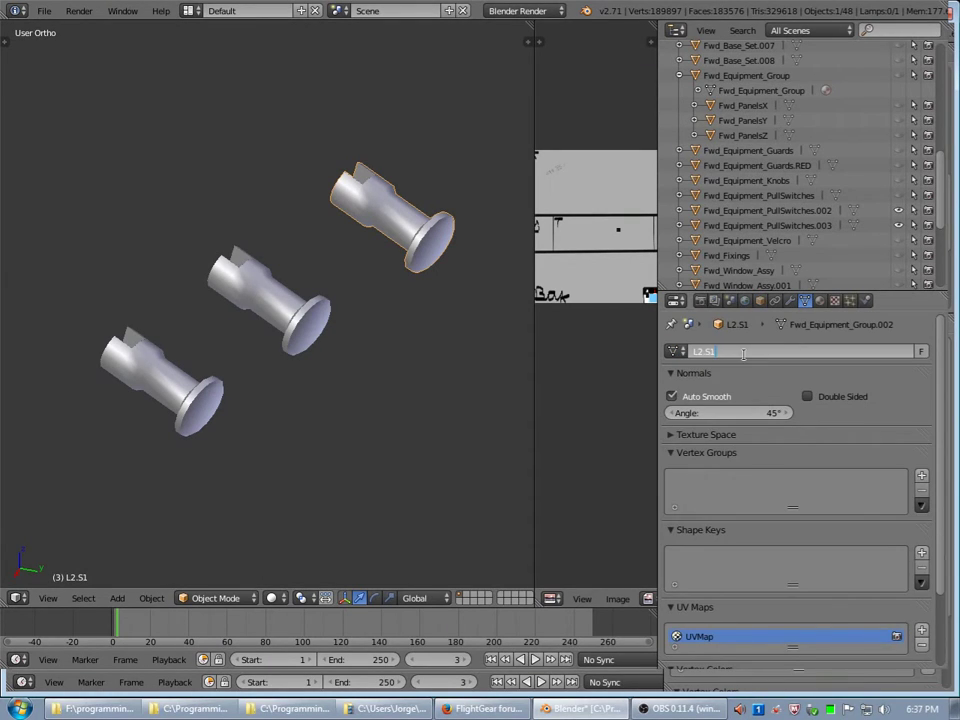
key("Return")
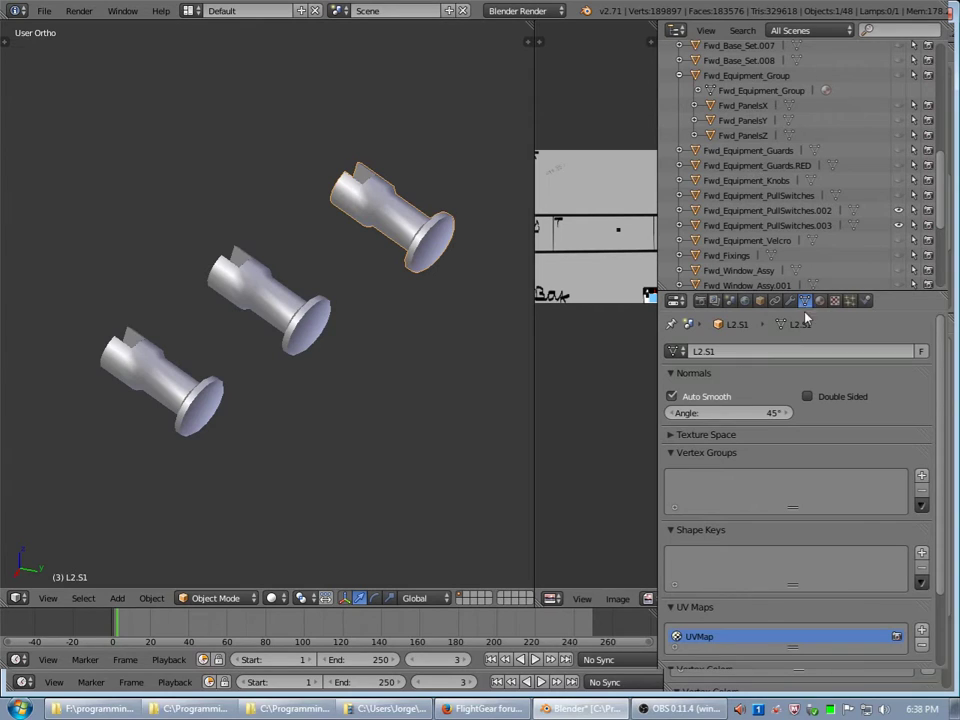
left_click(760, 301)
left_click(806, 302)
left_click(760, 301)
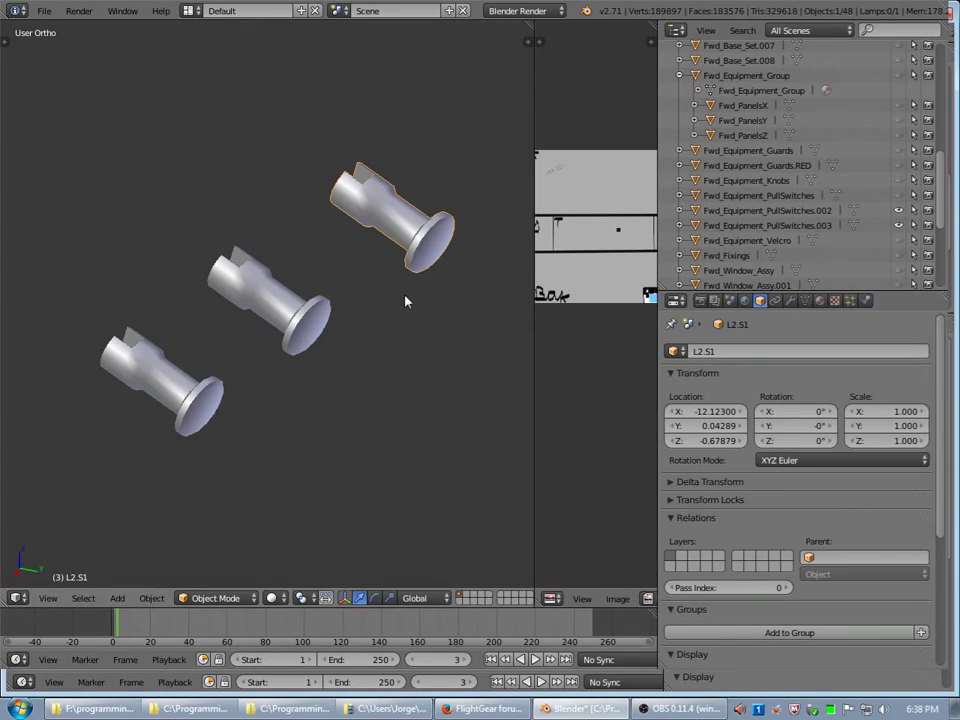
Select the middle switch and name both its object and its mesh L2.S2.
right_click(308, 319)
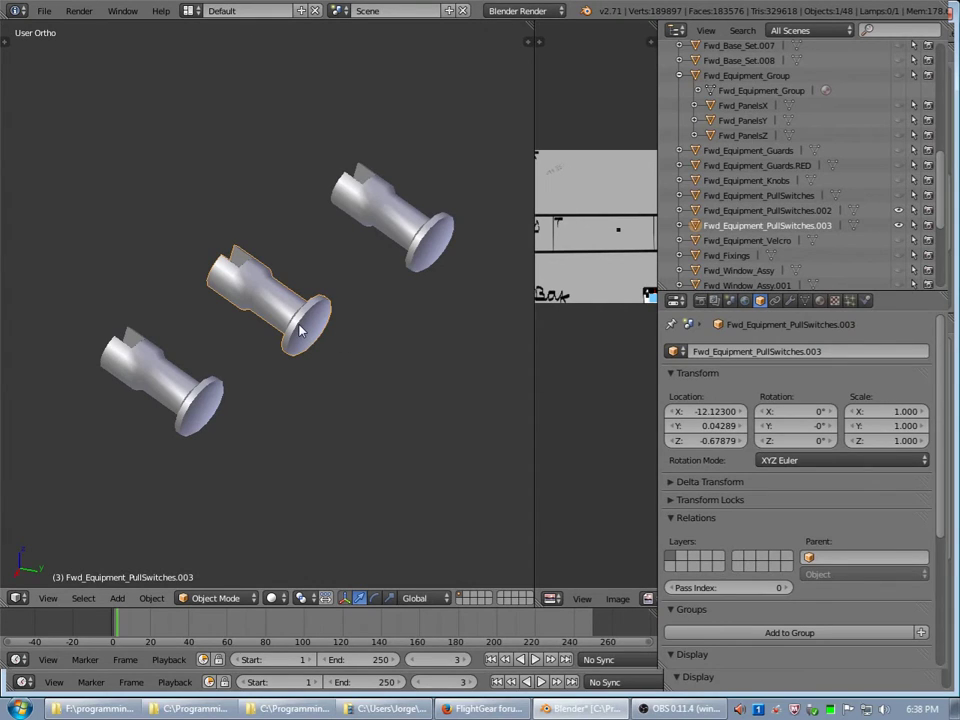
left_click(739, 348)
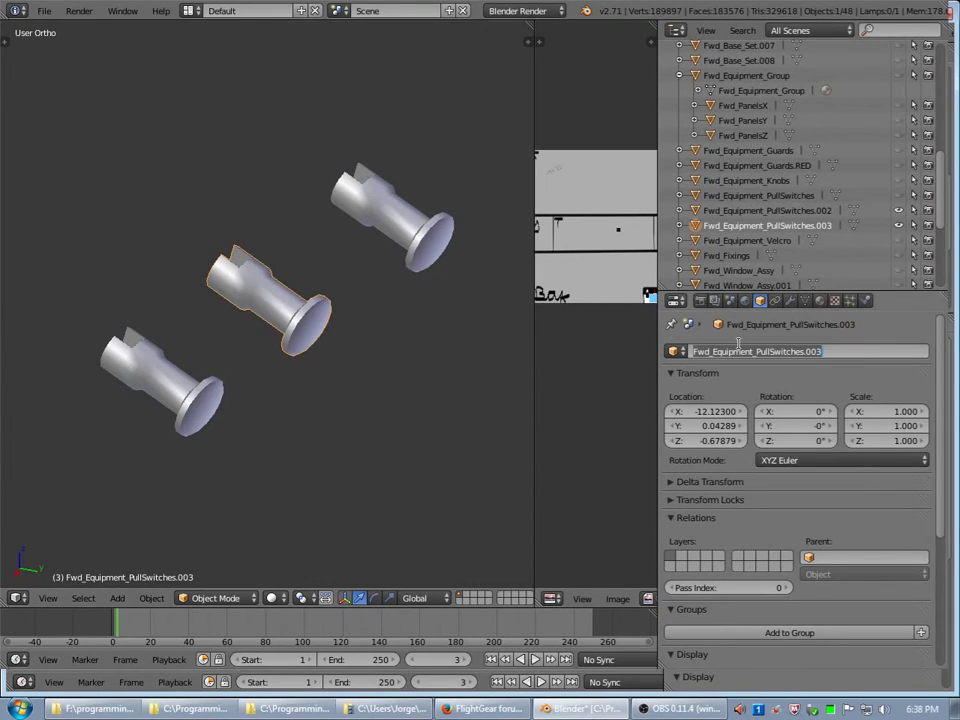
type("L2.S1")
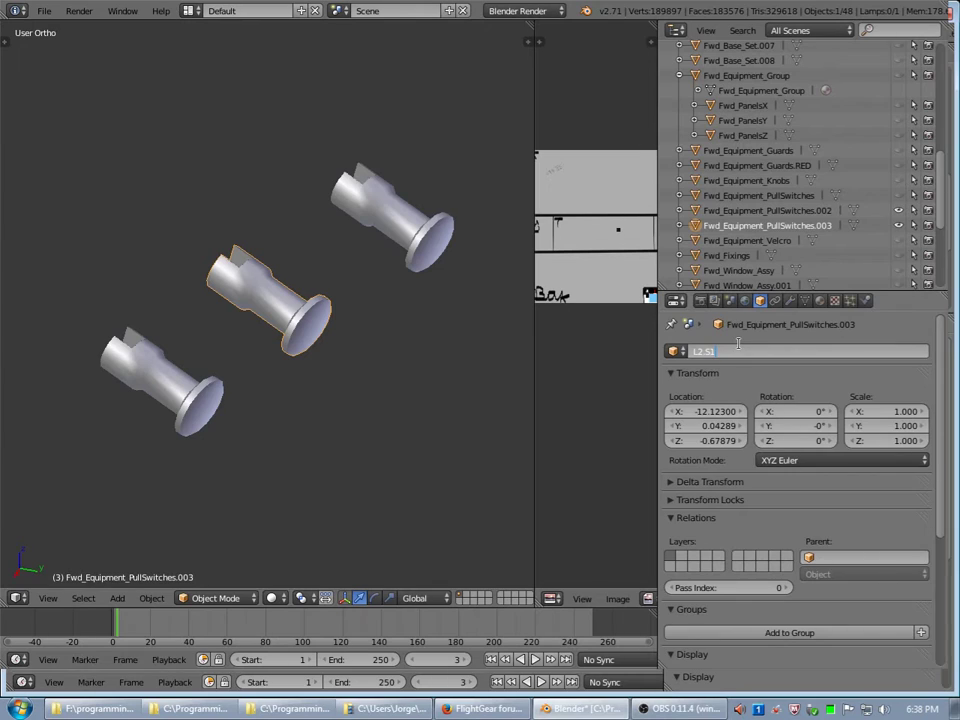
key("BackSpace")
type("2")
key("Return")
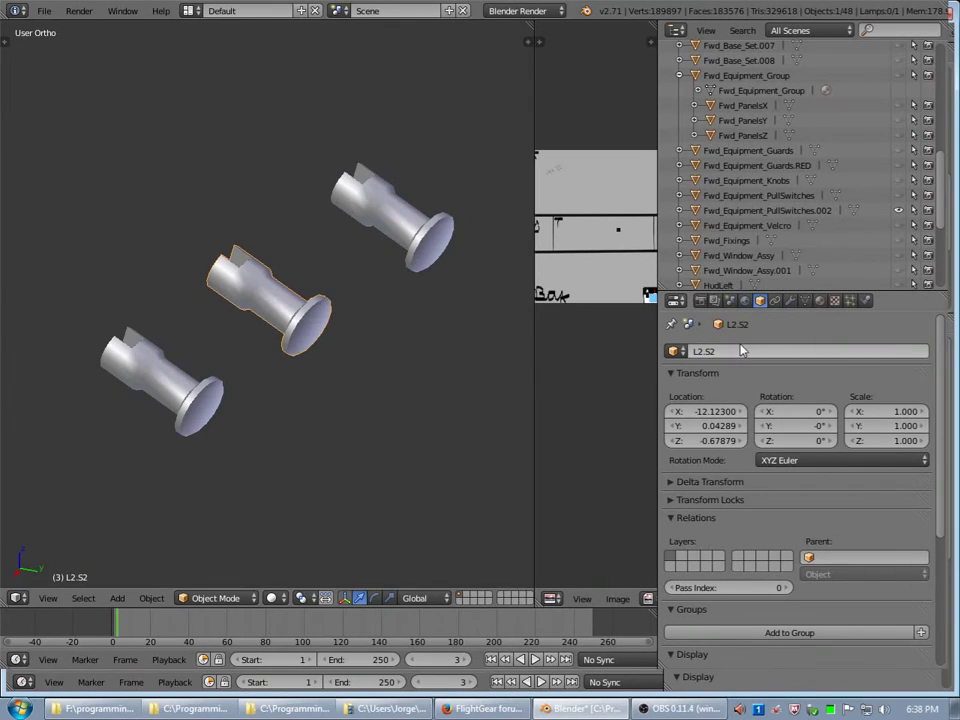
left_click(805, 300)
left_click(750, 352)
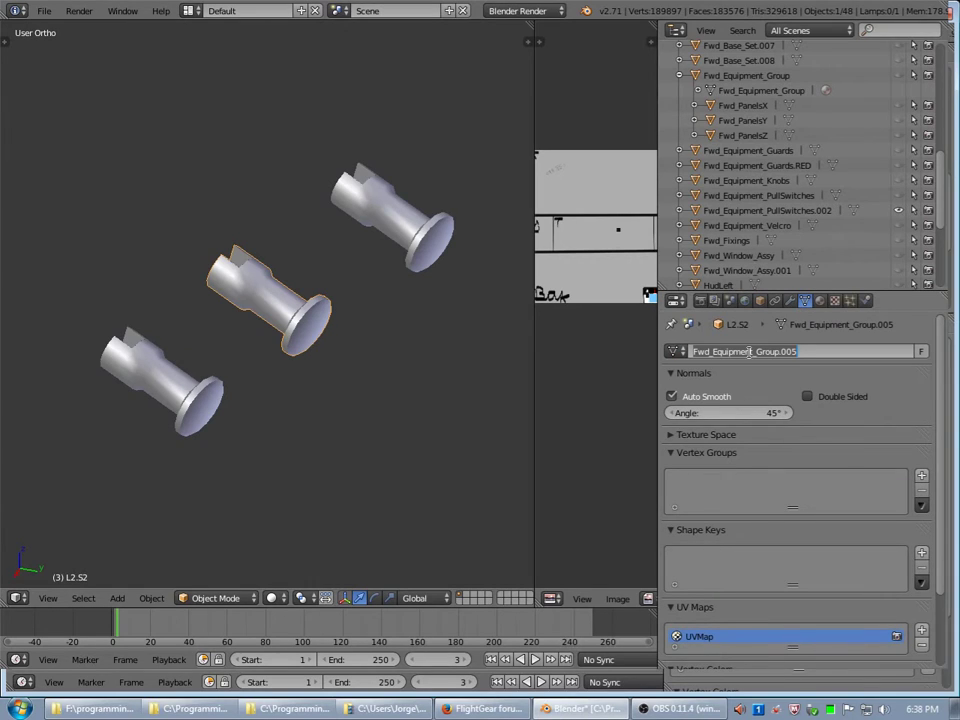
type("L2.S2")
key("BackSpace")
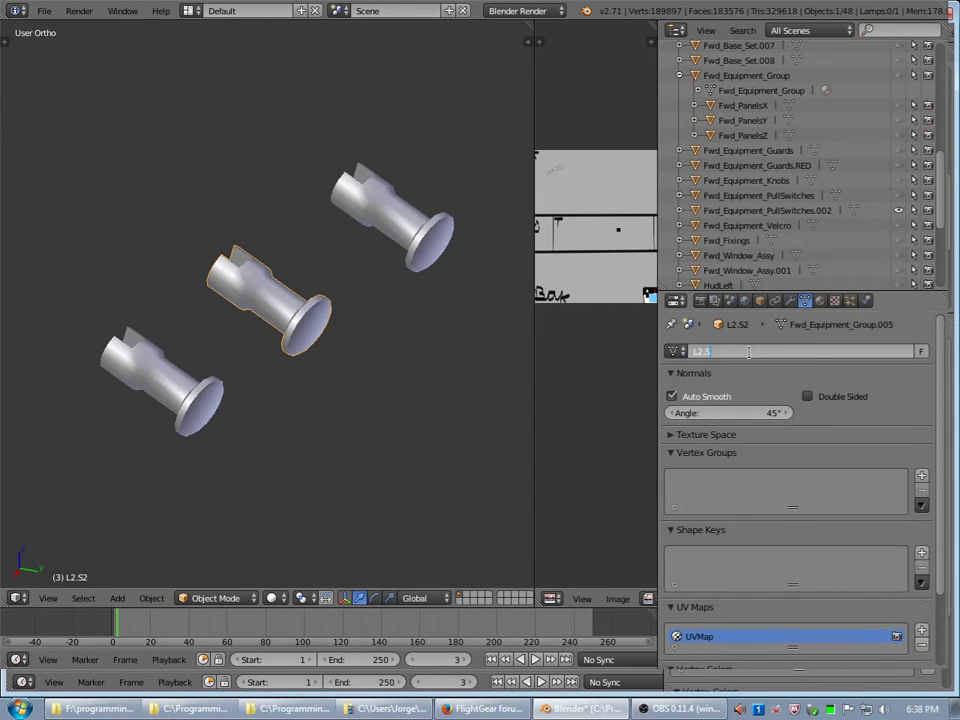
type("2")
key("Return")
Select the lower-left switch and rename its mesh L2.S3.
right_click(210, 402)
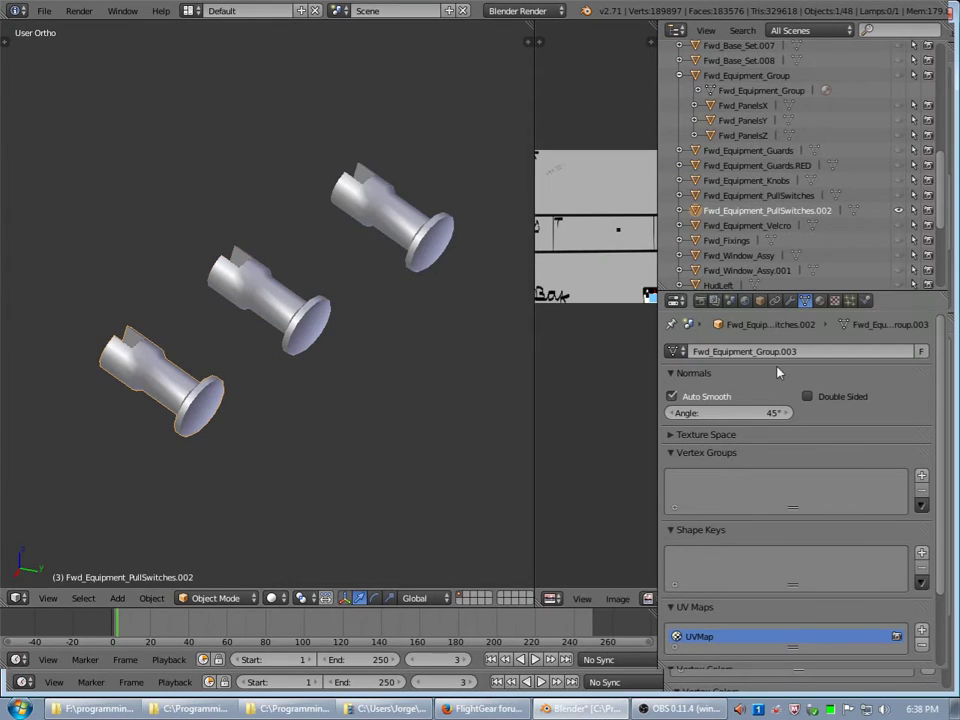
left_click(779, 351)
type("L2.S1")
key("BackSpace")
type("3")
key("Return")
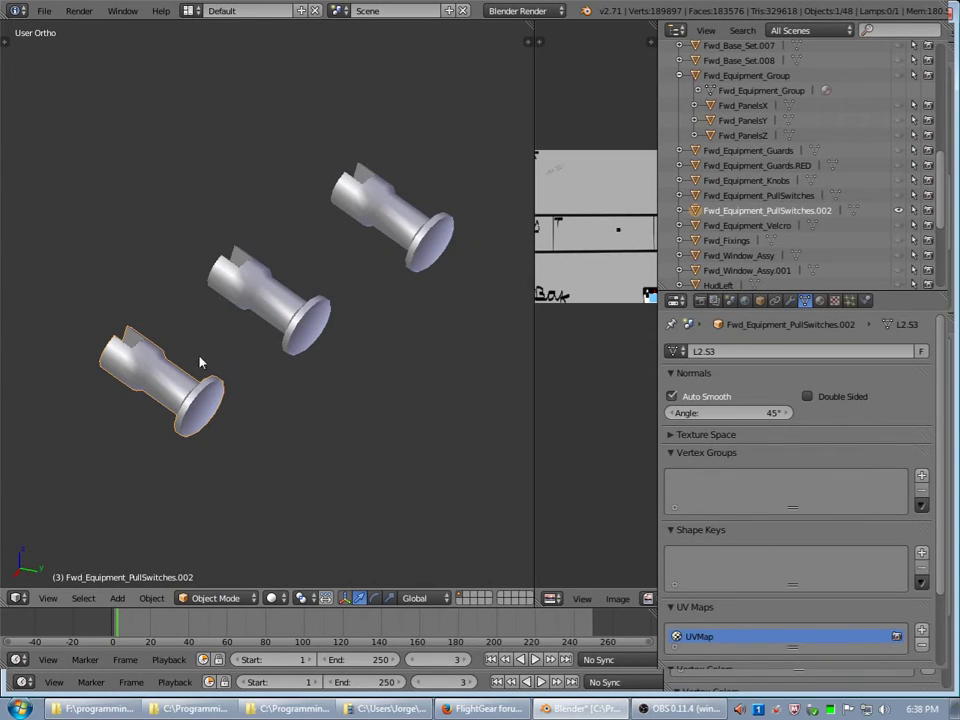
Rotate the lower-left switch about 11 degrees around its origin, then frame it in view.
scroll(191, 326, "up", 6)
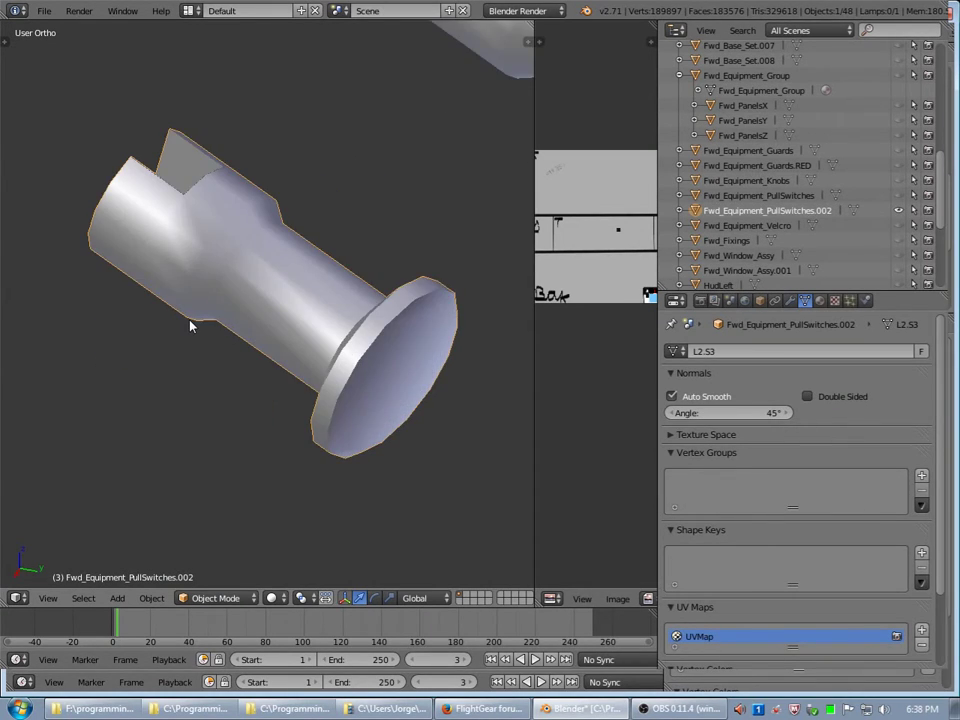
scroll(193, 327, "down", 15)
scroll(230, 345, "down", 6)
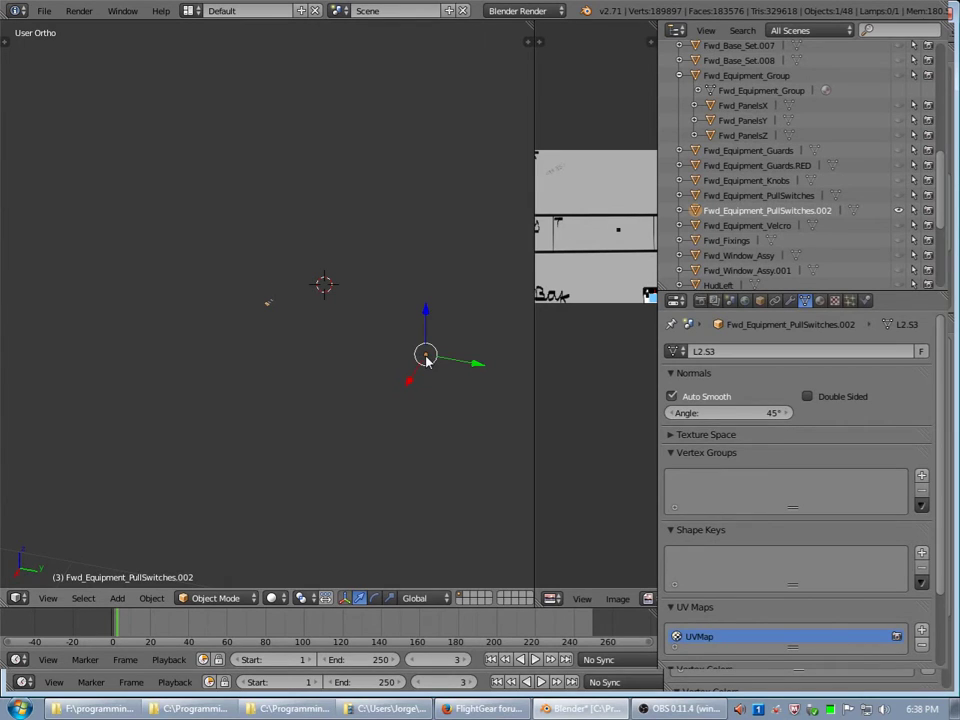
middle_click_drag(425, 360, 290, 345)
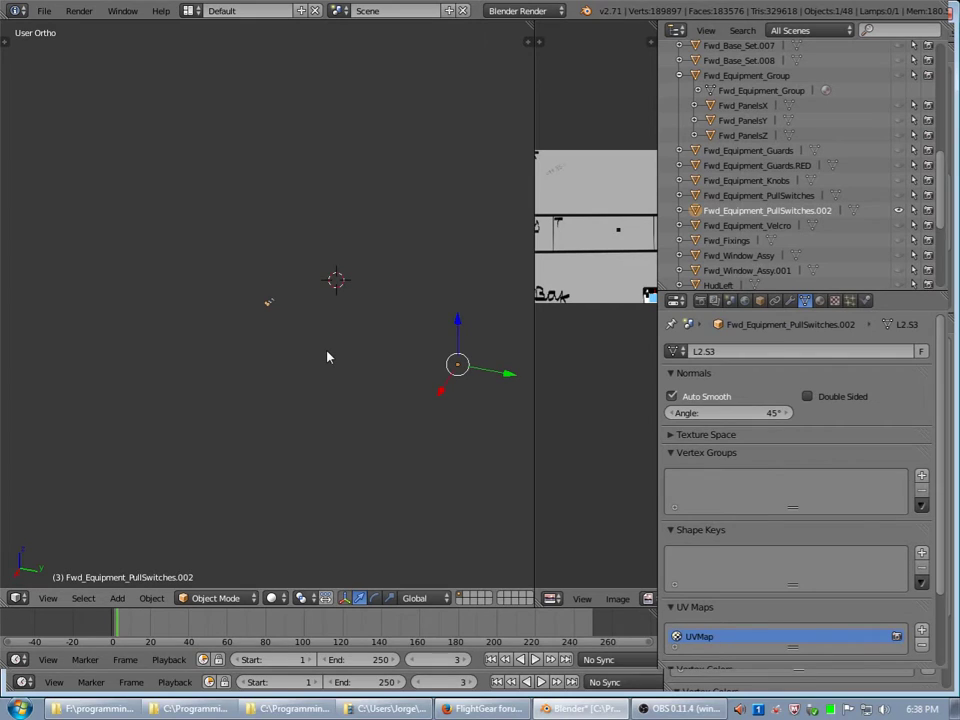
key("r")
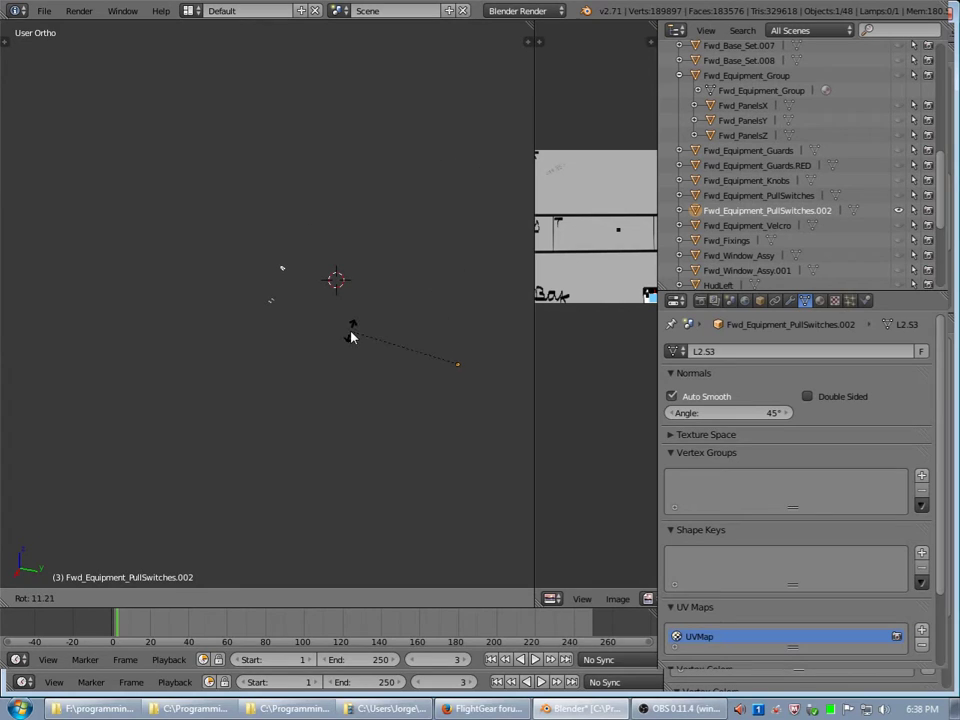
left_click(351, 337)
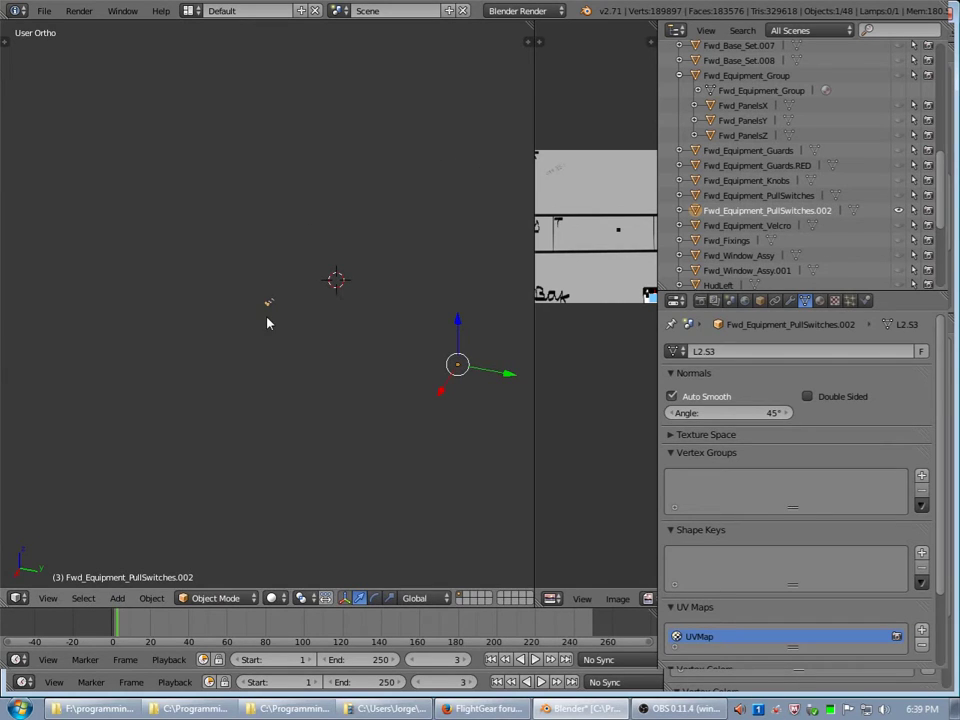
key("KP_Decimal")
scroll(266, 322, "down", 4)
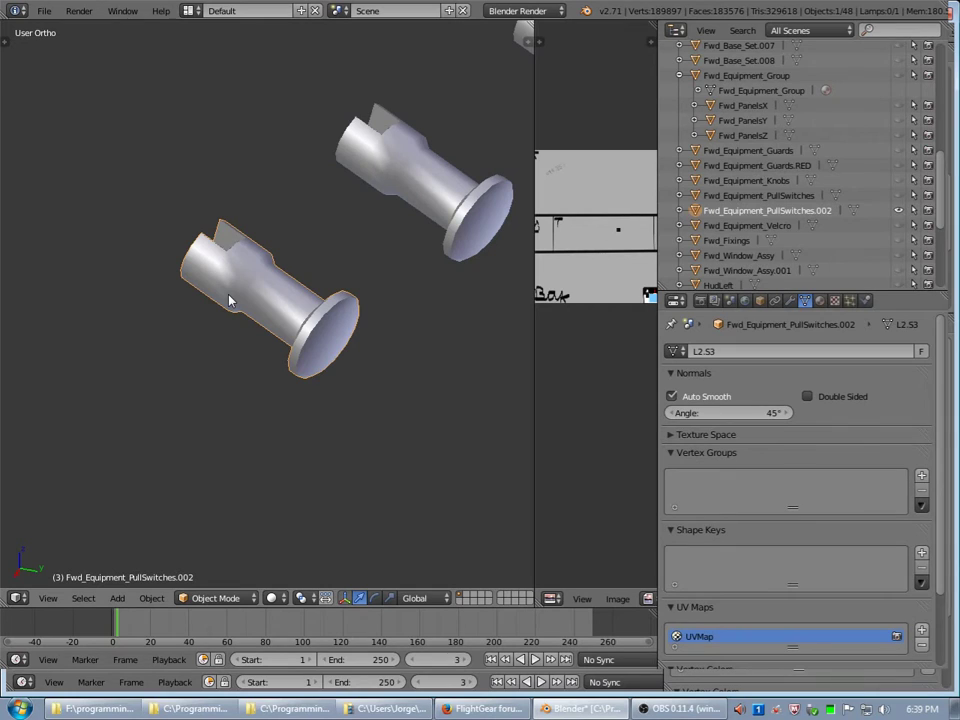
key("Tab")
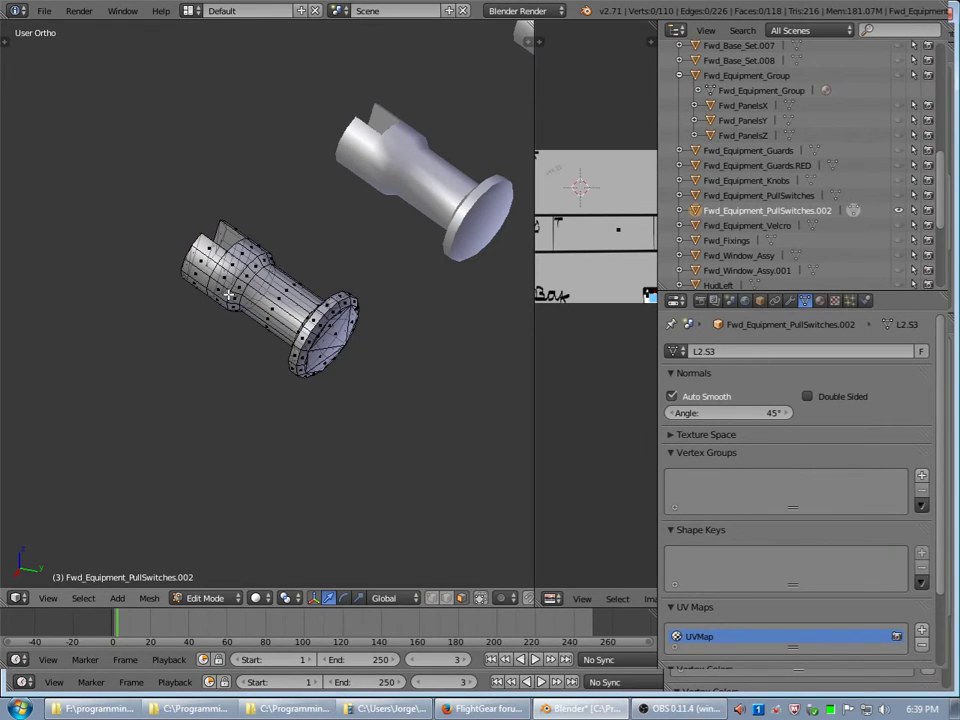
key("a")
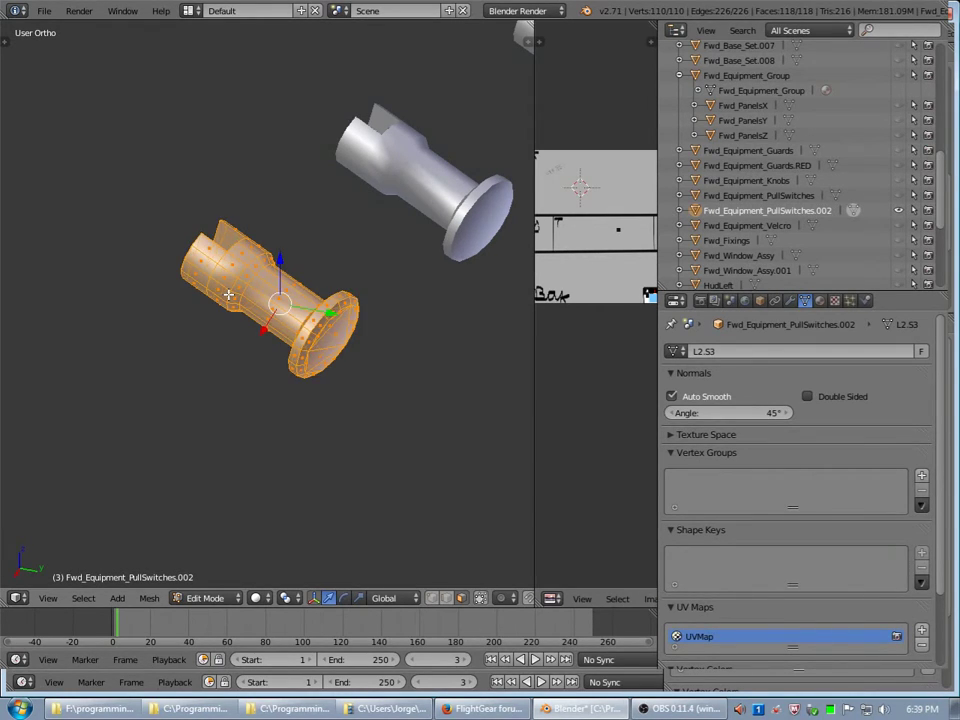
key("KP_Decimal")
middle_click_drag(171, 388, 429, 523)
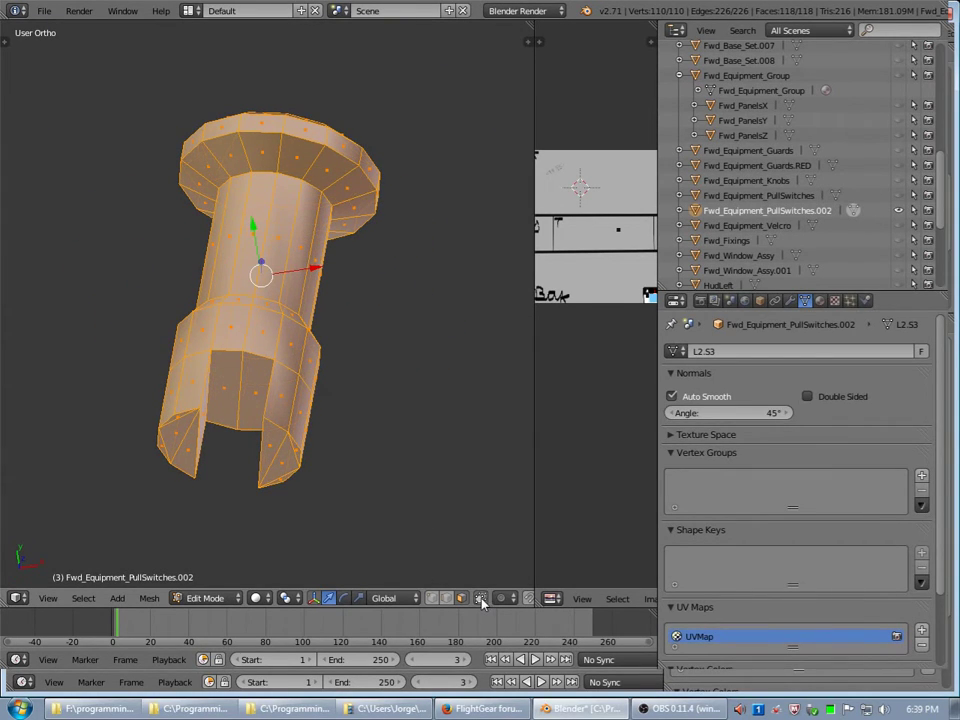
middle_click_drag(207, 328, 257, 413)
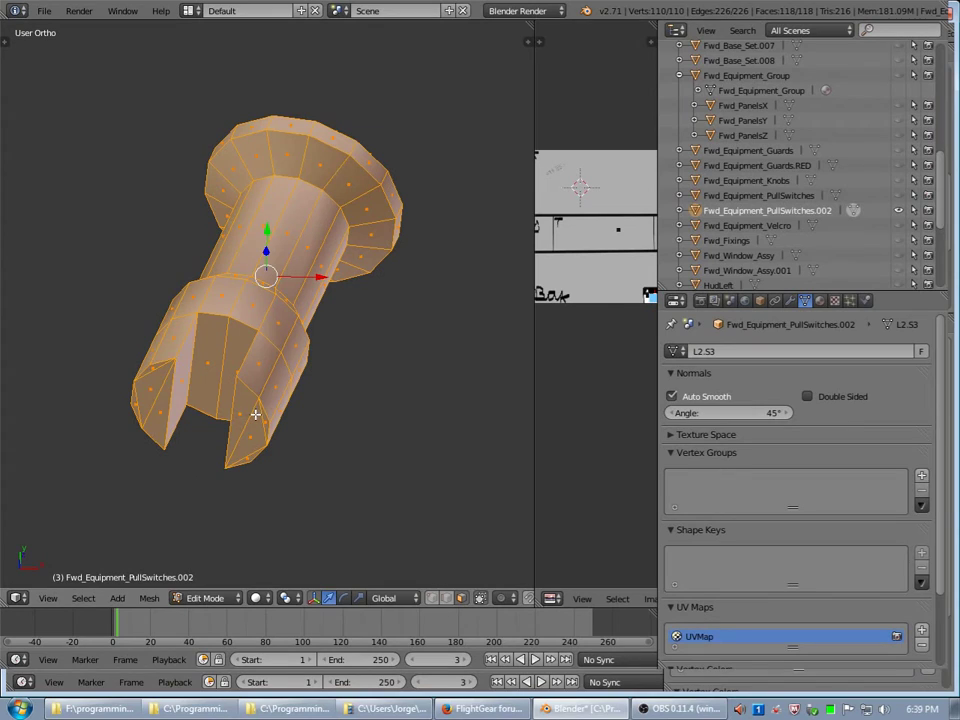
left_click(431, 598)
right_click(236, 376)
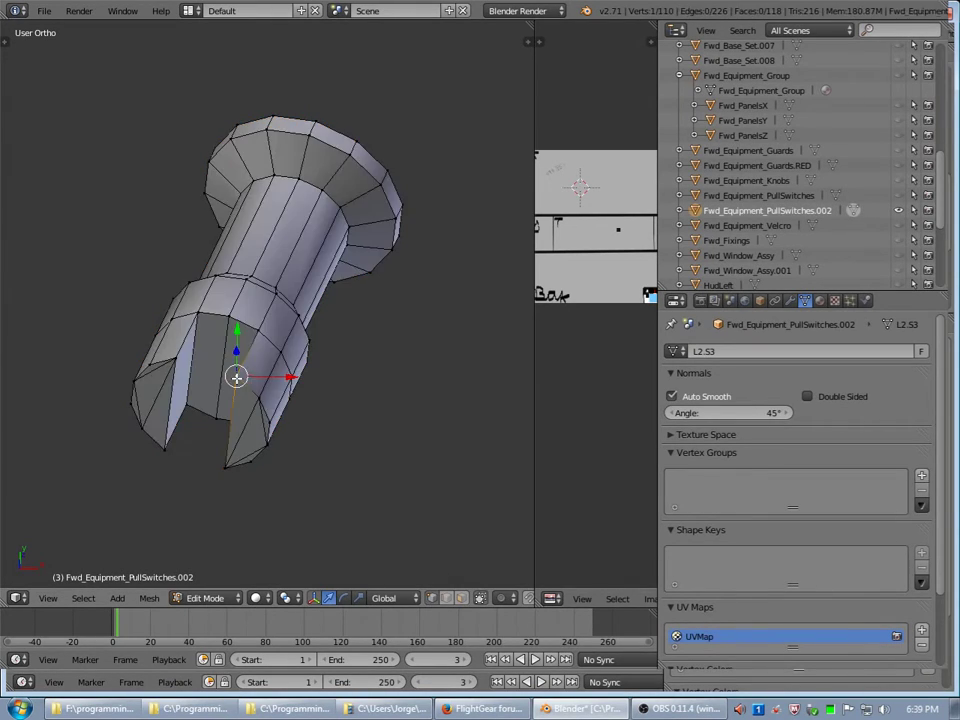
right_click(227, 463, "shift")
right_click(253, 455, "shift")
right_click(266, 446, "shift")
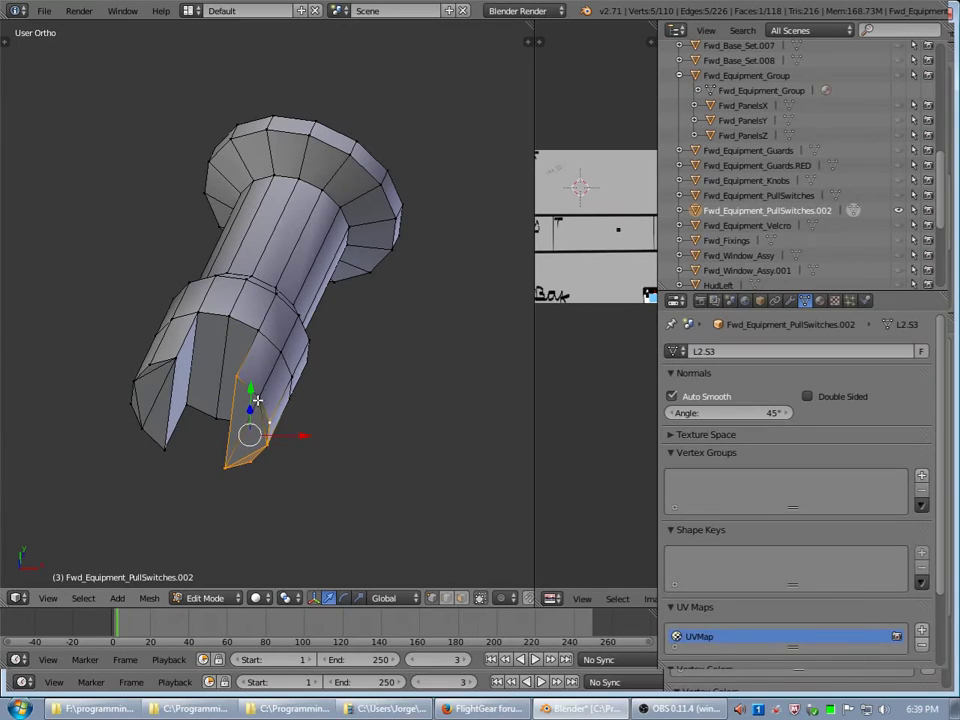
right_click(258, 396, "shift")
right_click(173, 359, "shift")
right_click(135, 379, "shift")
right_click(166, 442, "shift")
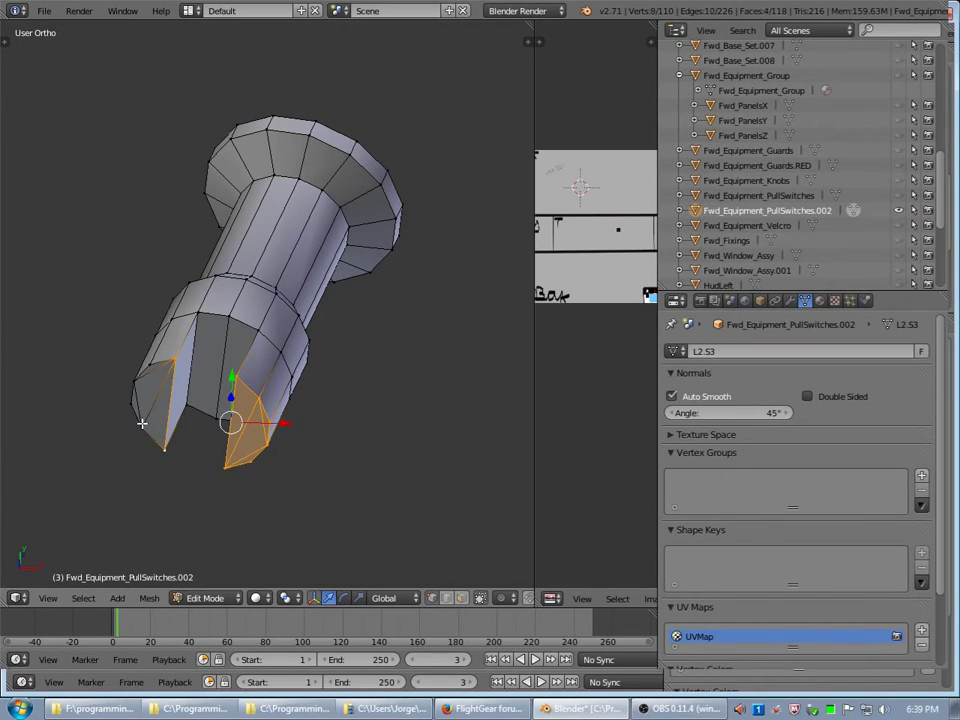
right_click(140, 414, "shift")
right_click(136, 400, "shift")
right_click(144, 377, "shift")
right_click(152, 367, "shift")
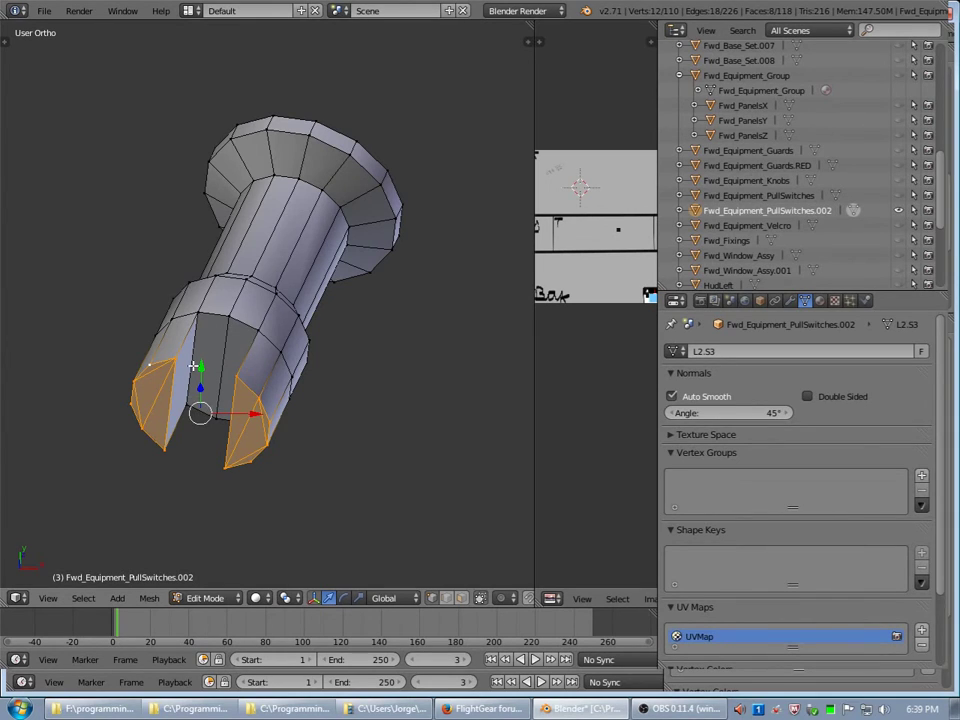
middle_click_drag(199, 410, 224, 446)
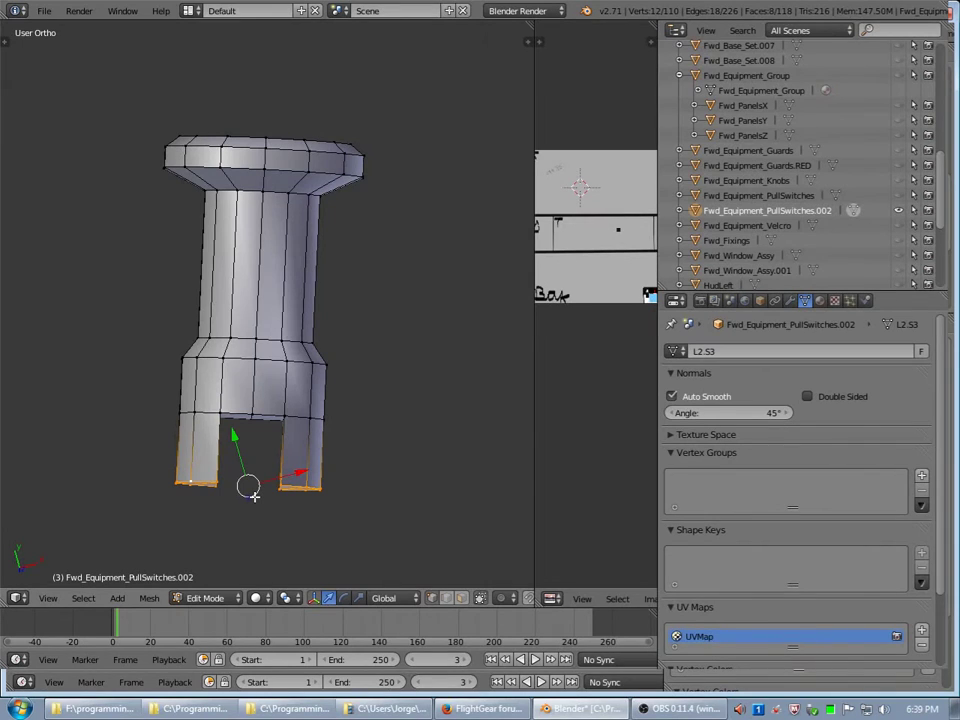
key("t")
key("t")
In Object Mode, collapse Grease Pencil, View and Item in the N panel and expand 3D Cursor.
key("Tab")
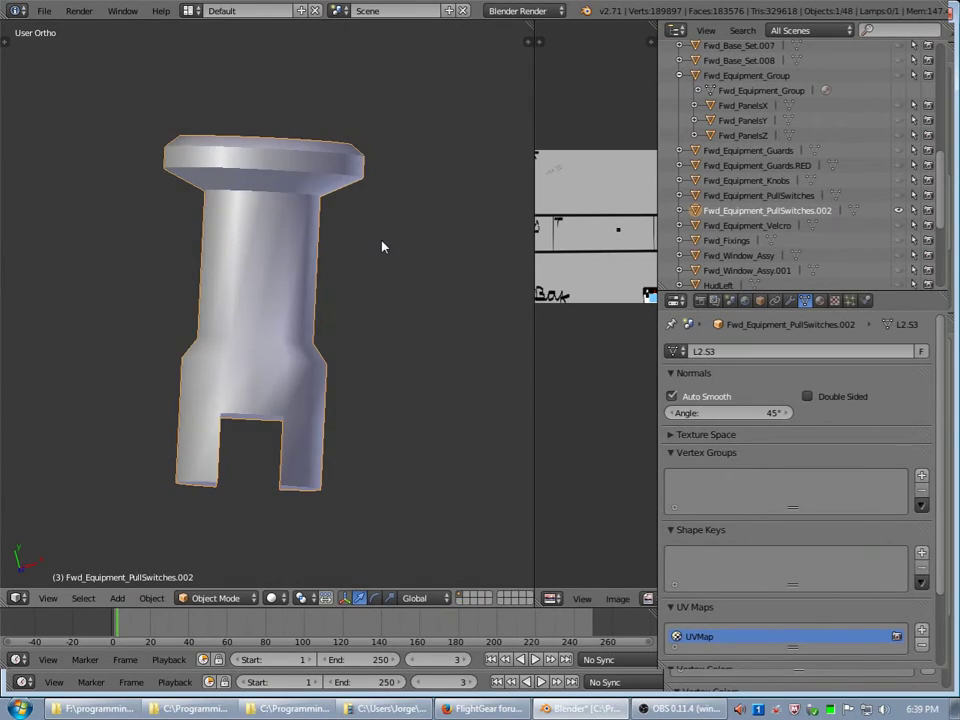
key("t")
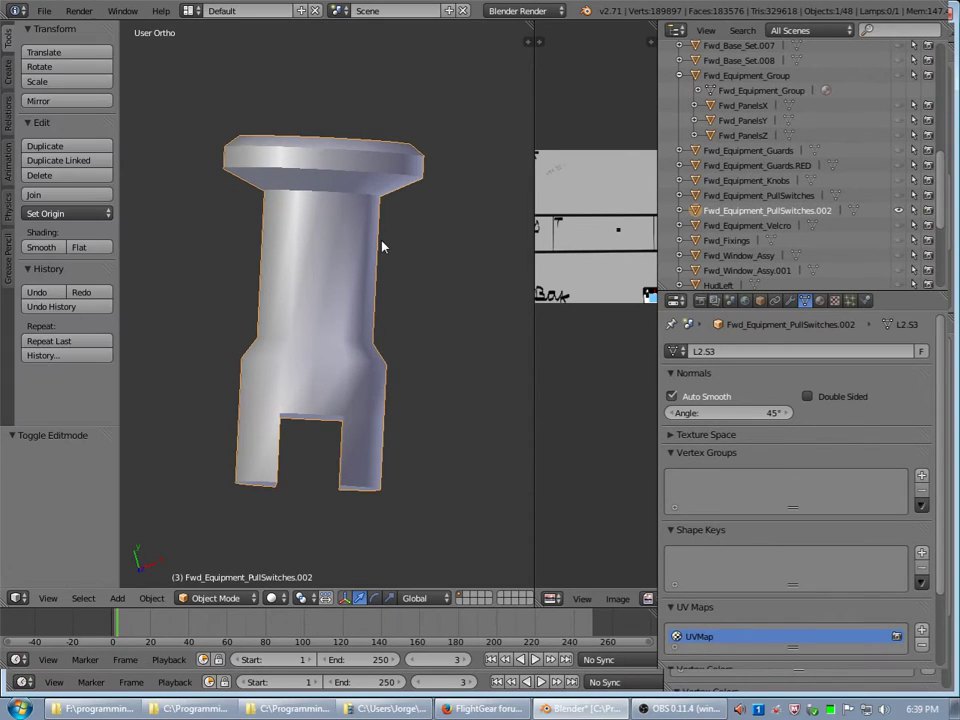
key("t")
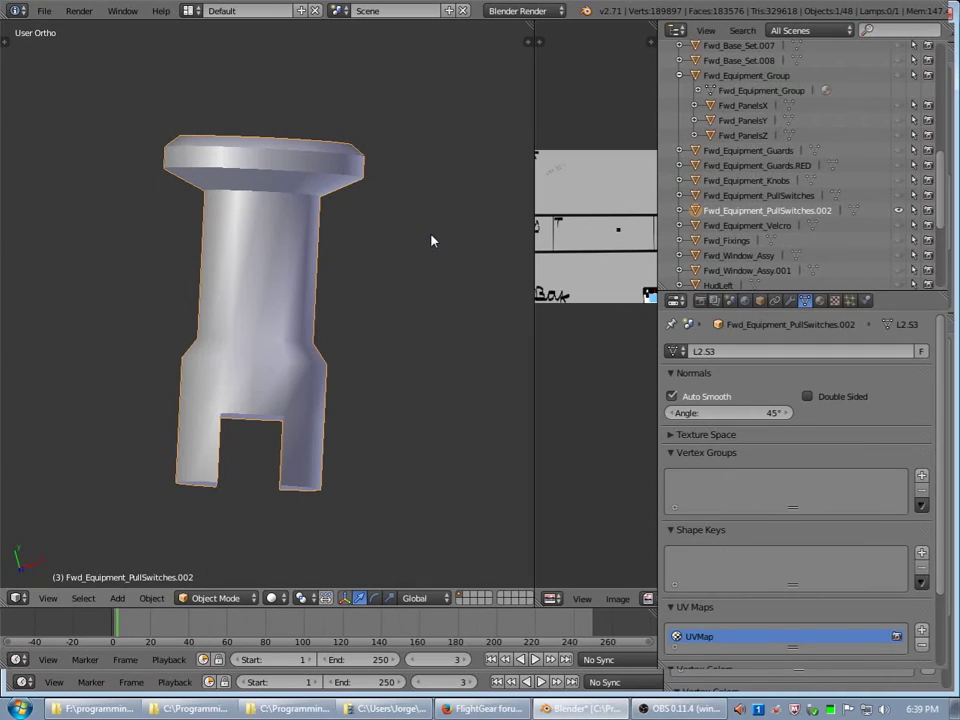
mouse_move(525, 45)
left_mouse_down()
mouse_move(15, 199)
mouse_move(370, 200)
left_mouse_up()
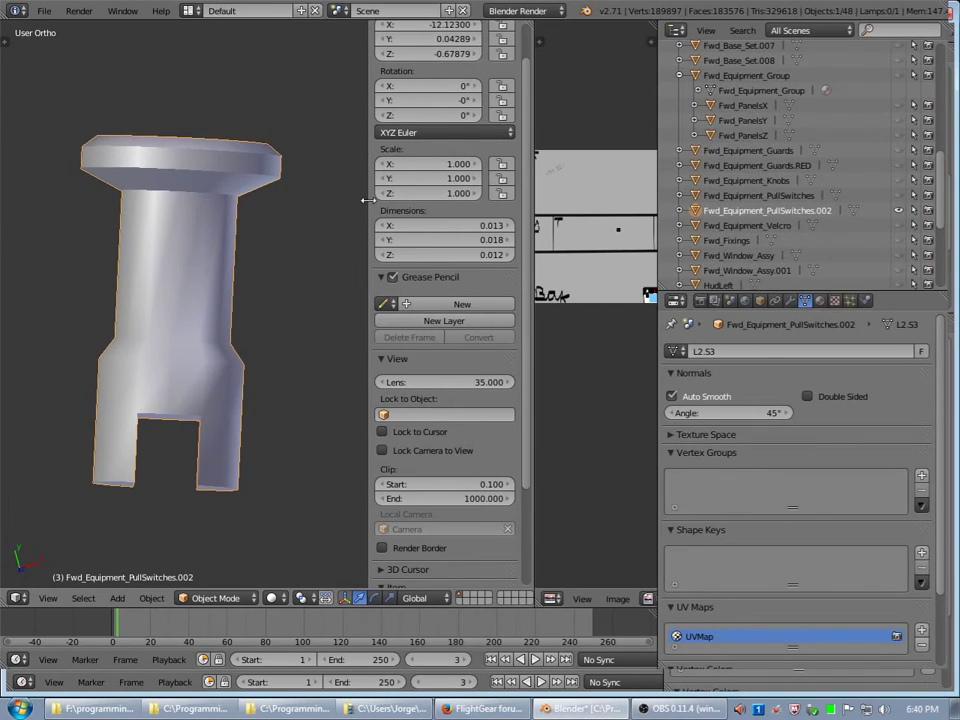
scroll(445, 200, "up", 2)
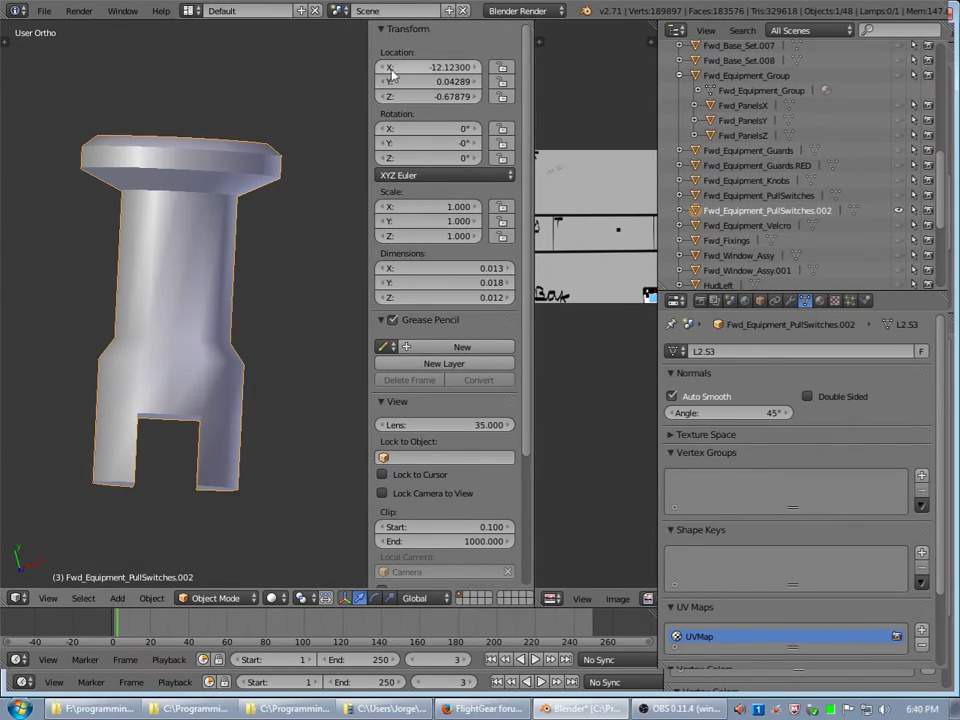
left_click(379, 320)
left_click(379, 340)
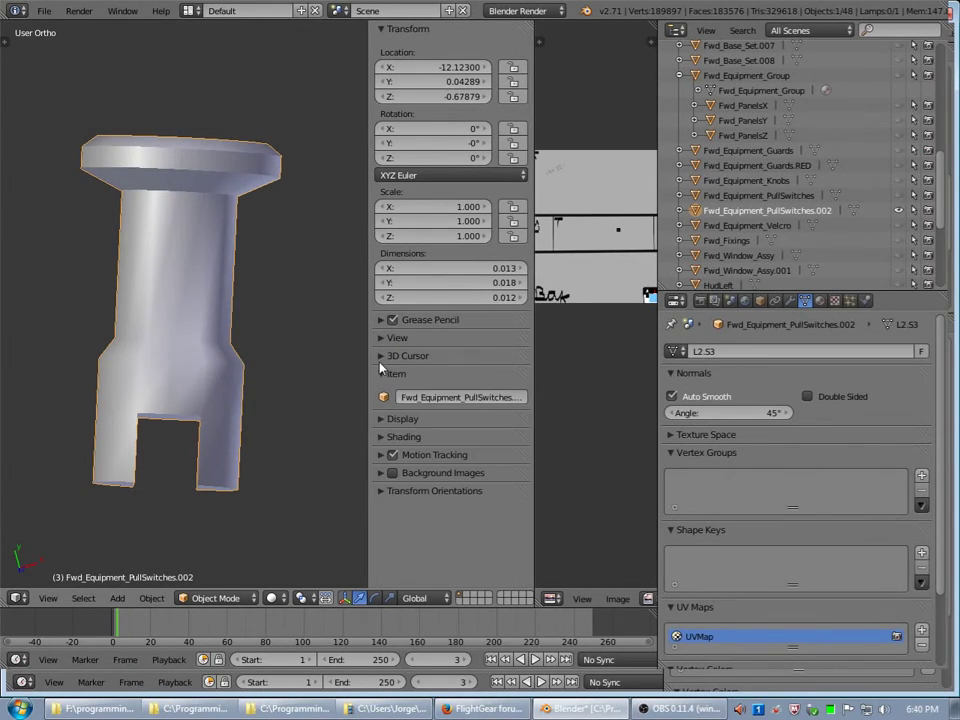
left_click(381, 372)
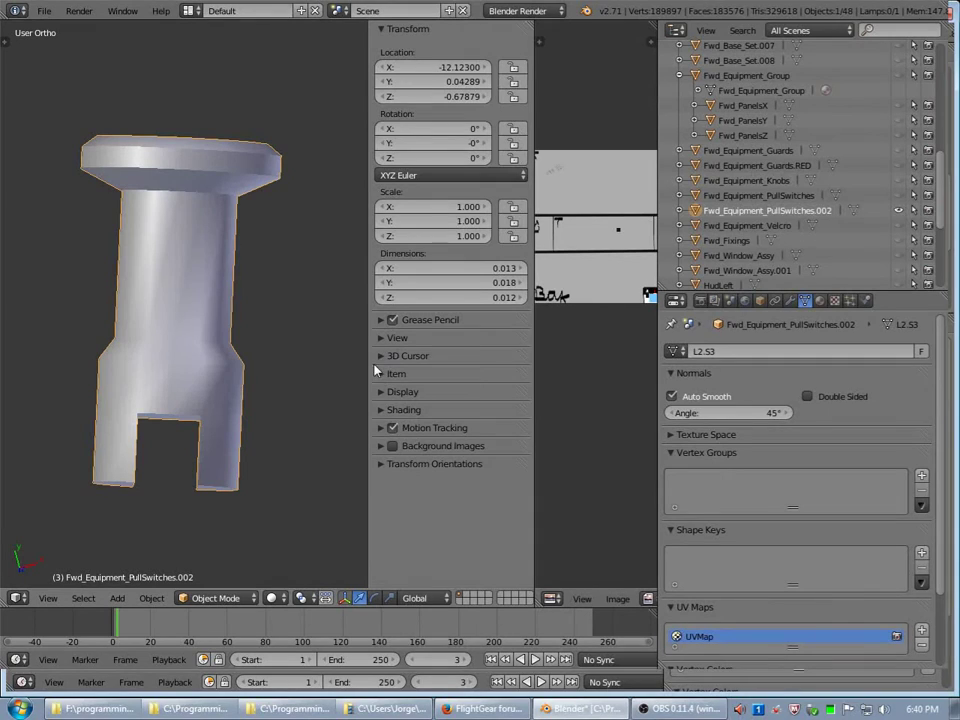
left_click(381, 356)
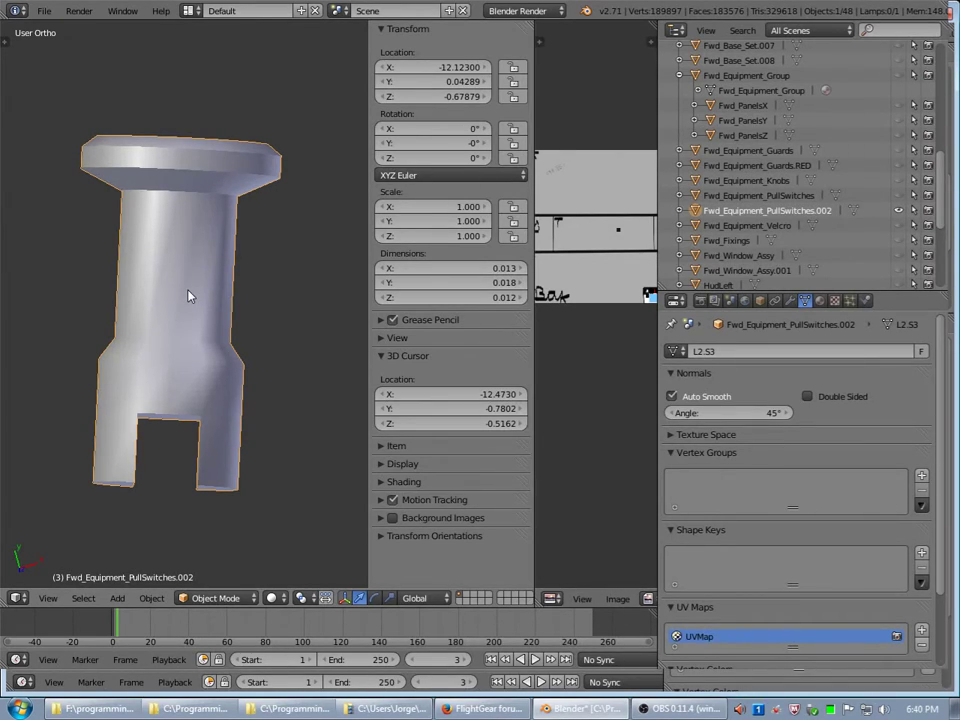
Snap the 3D cursor to the selected leg faces at the switch's base.
key("Tab")
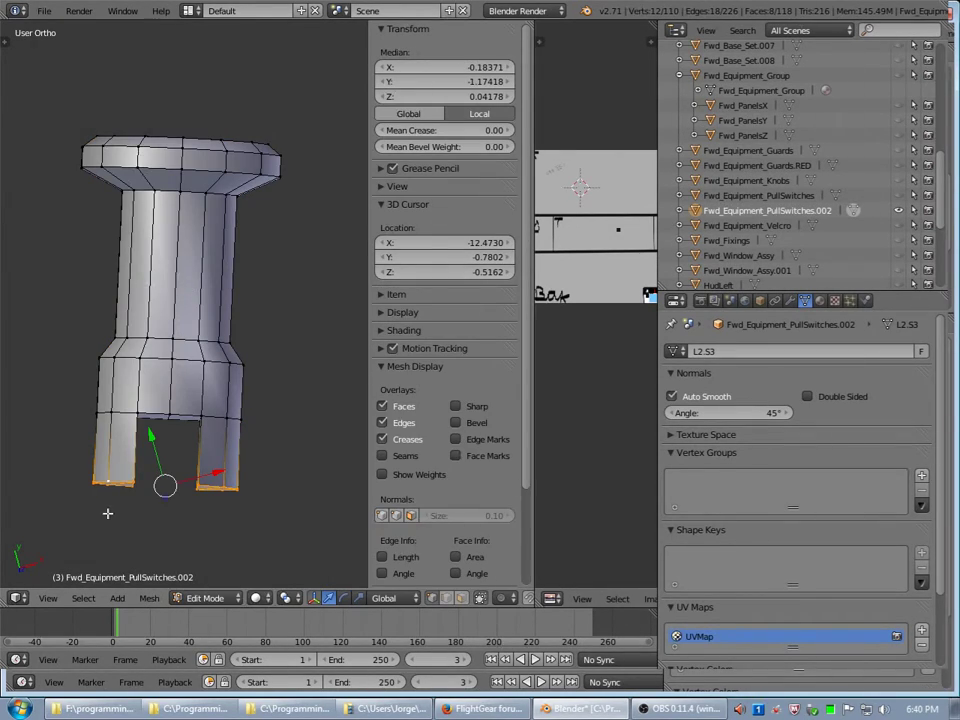
middle_click_drag(107, 512, 205, 497)
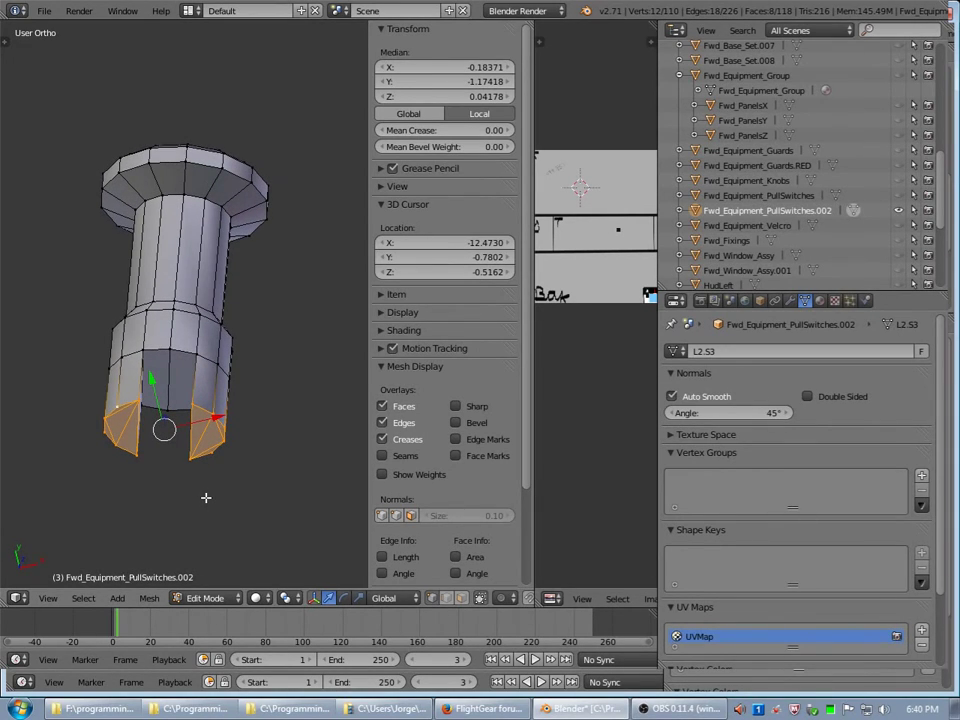
key("shift+s")
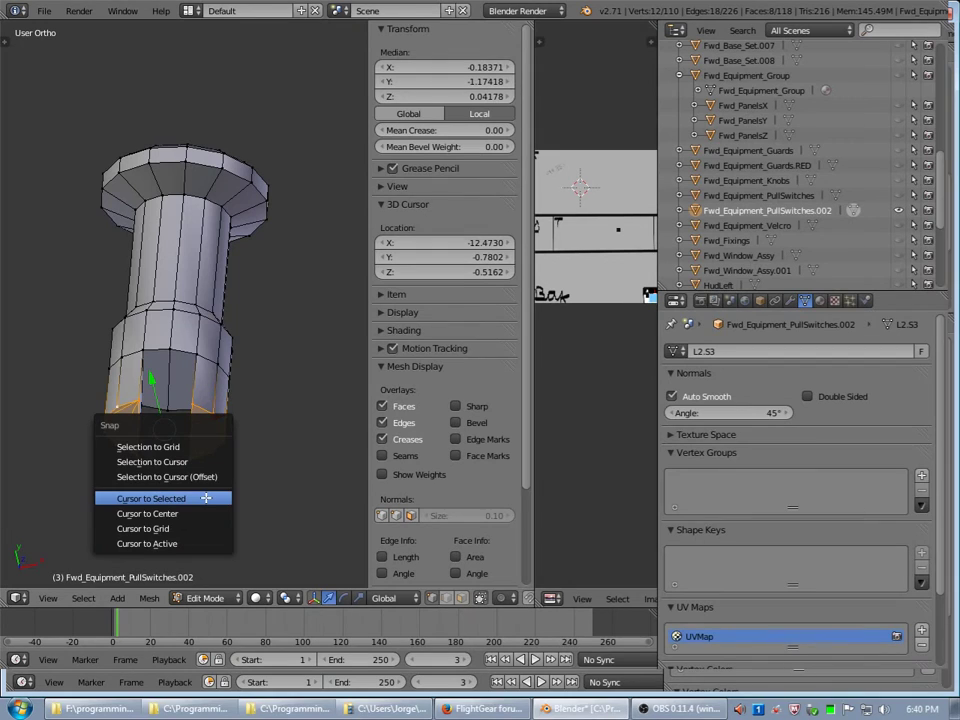
left_click(205, 497)
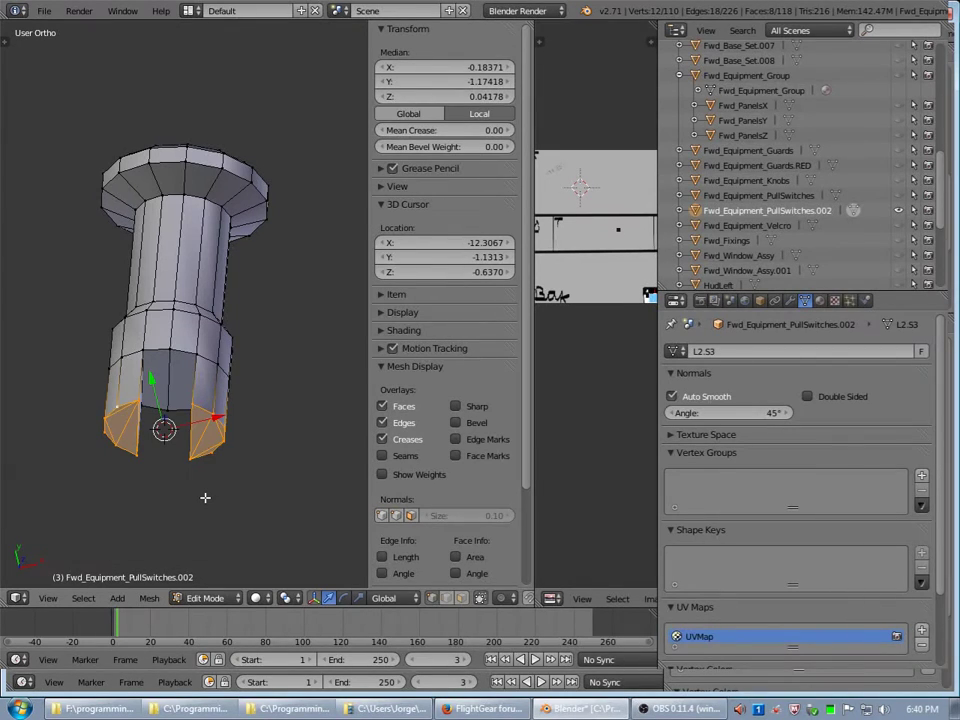
key("Tab")
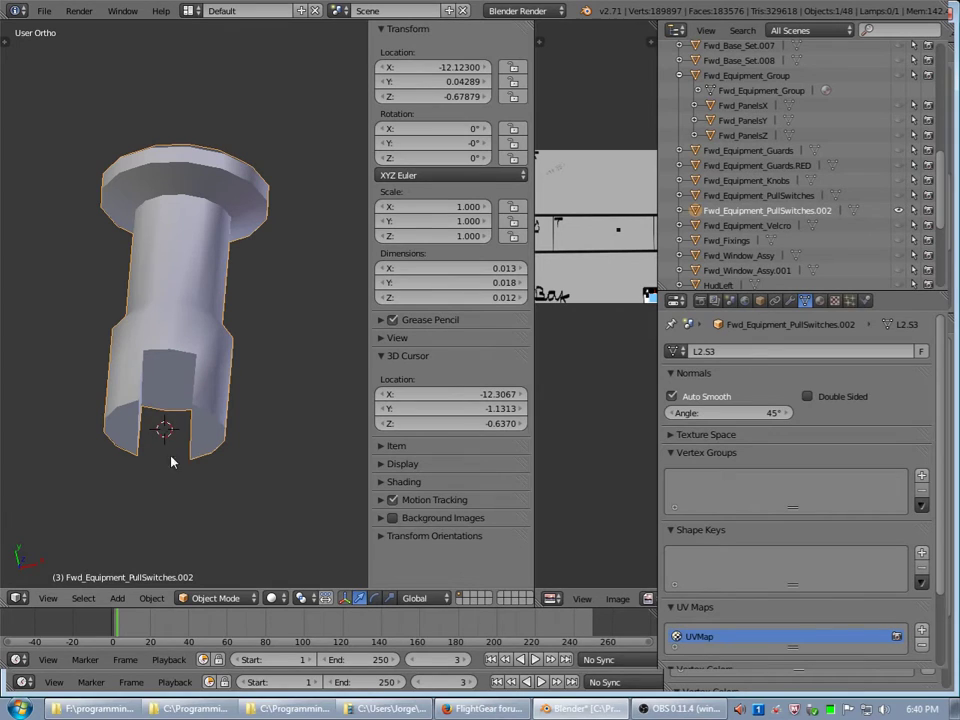
Set the switch's origin to the 3D cursor, placing it at -12.3067, -1.1313, -0.6370.
left_click(160, 600)
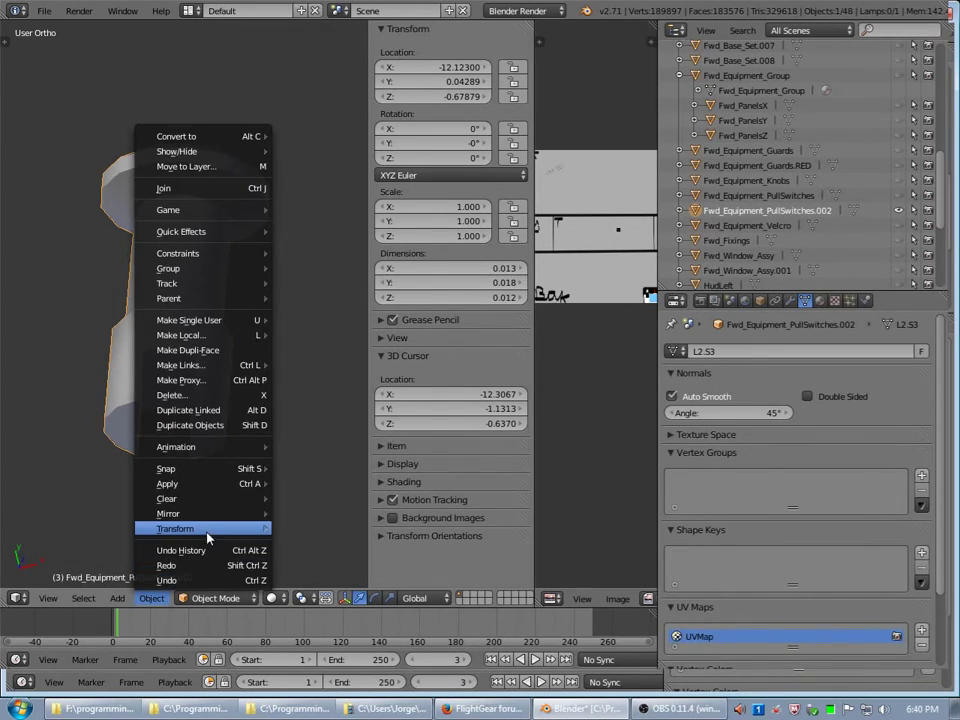
mouse_move(209, 535)
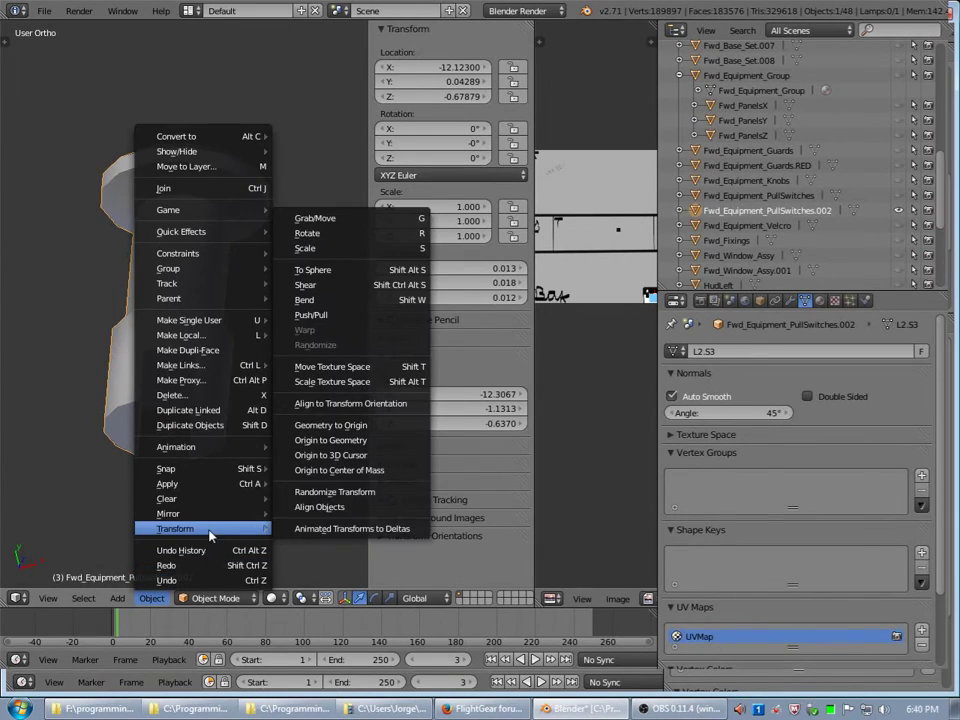
left_click(325, 457)
scroll(208, 407, "down", 4)
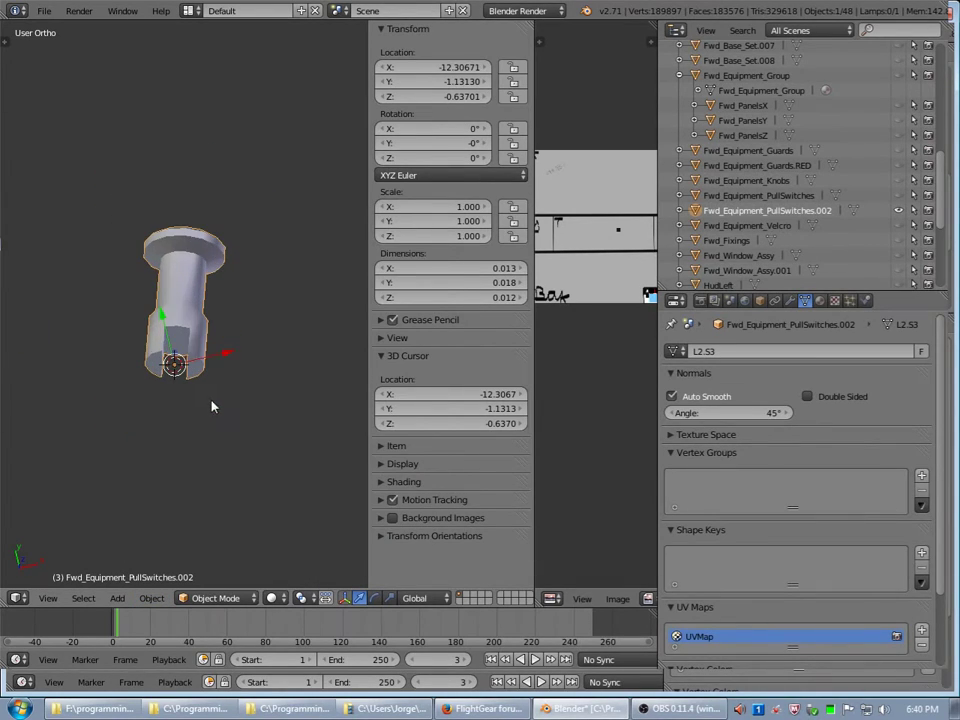
key("r")
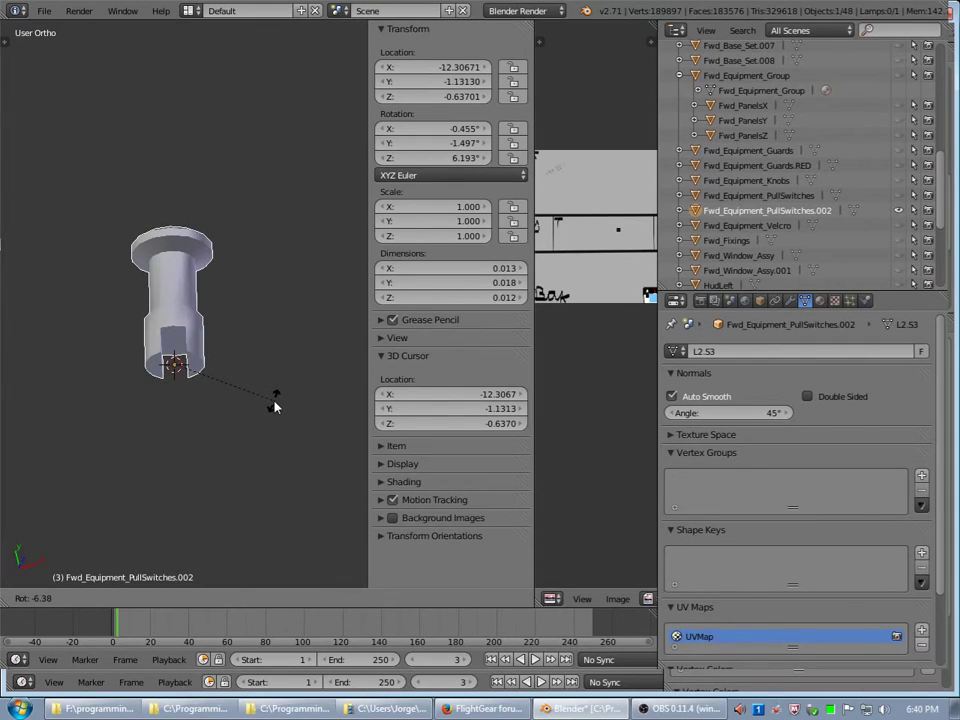
key("Escape")
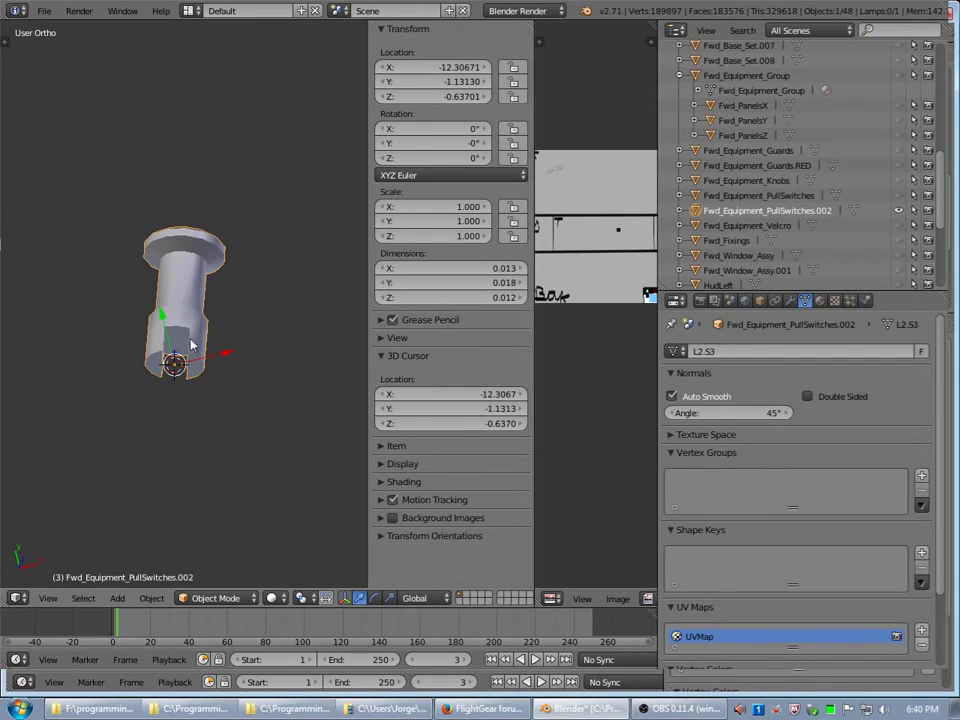
scroll(189, 364, "up", 3)
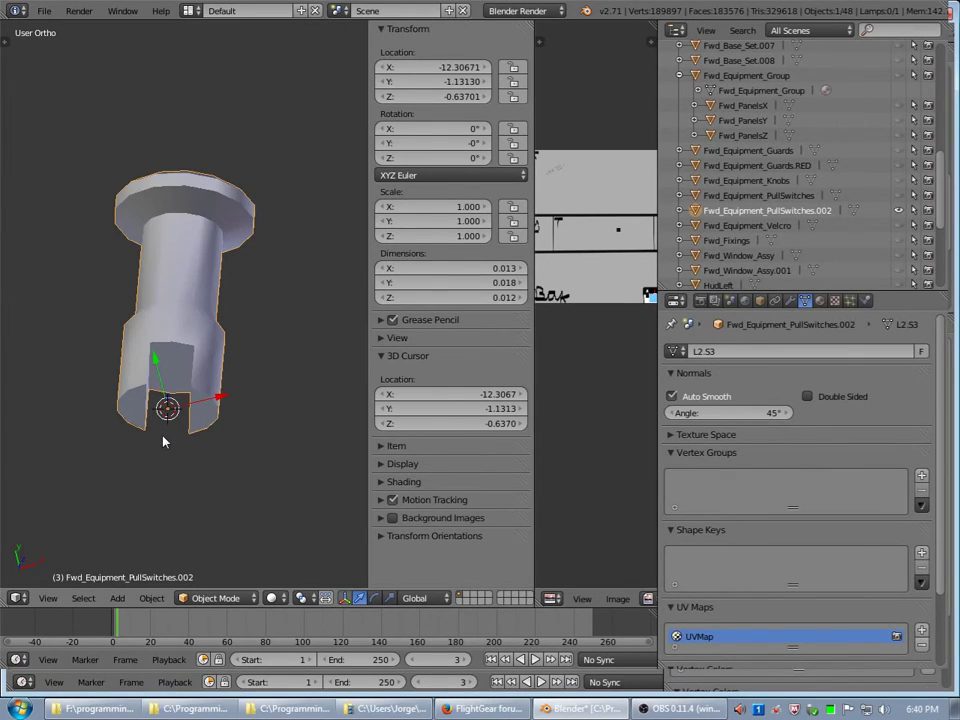
scroll(165, 441, "down", 5)
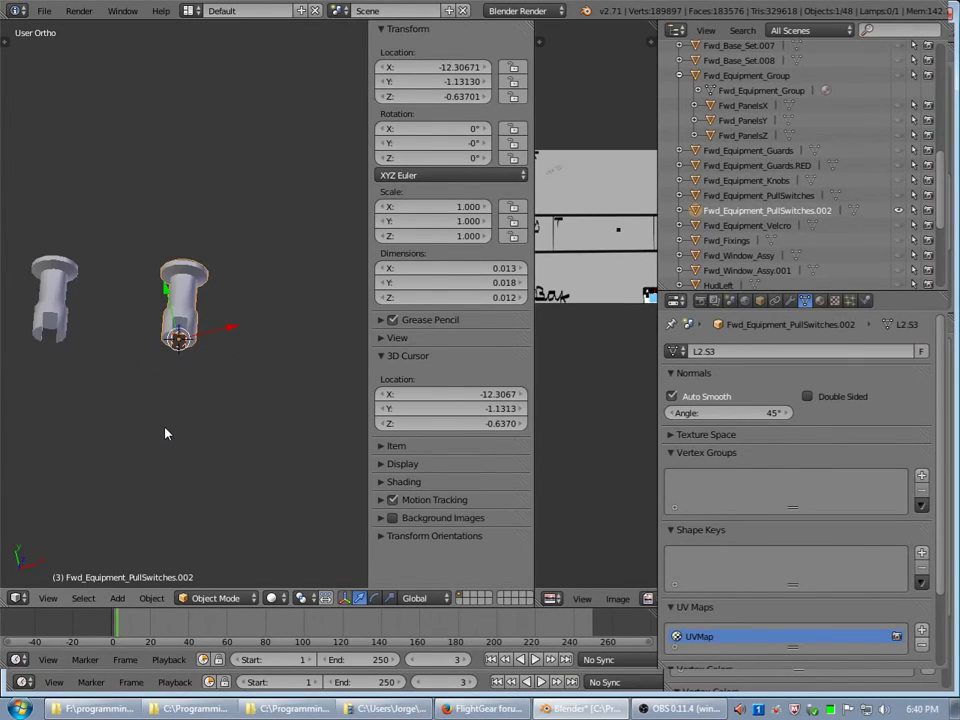
scroll(166, 433, "down", 1)
scroll(166, 433, "up", 6)
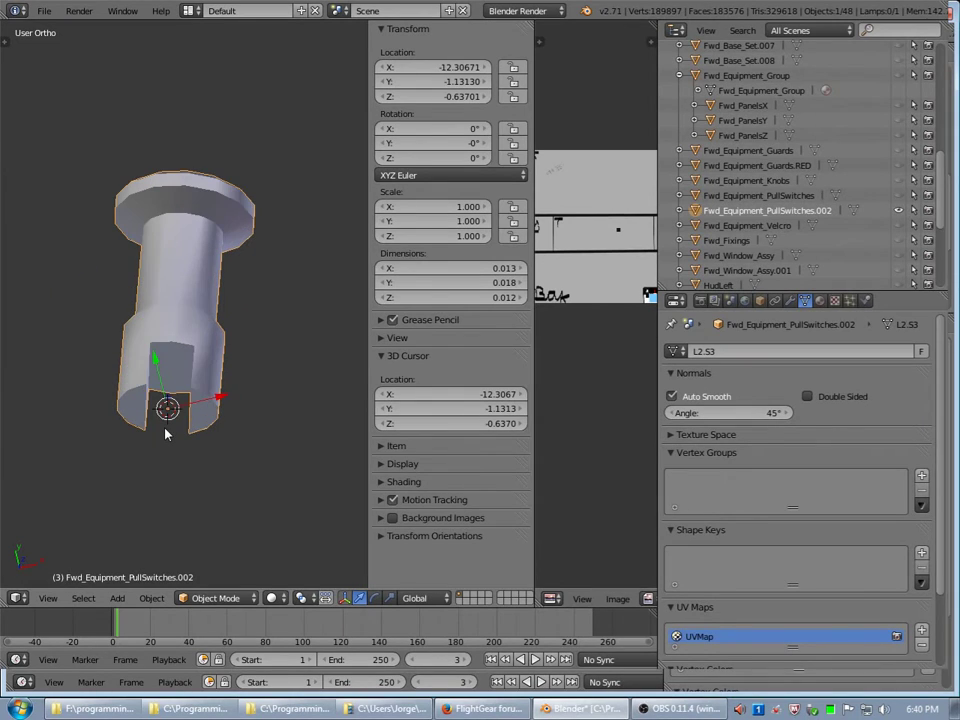
key("Tab")
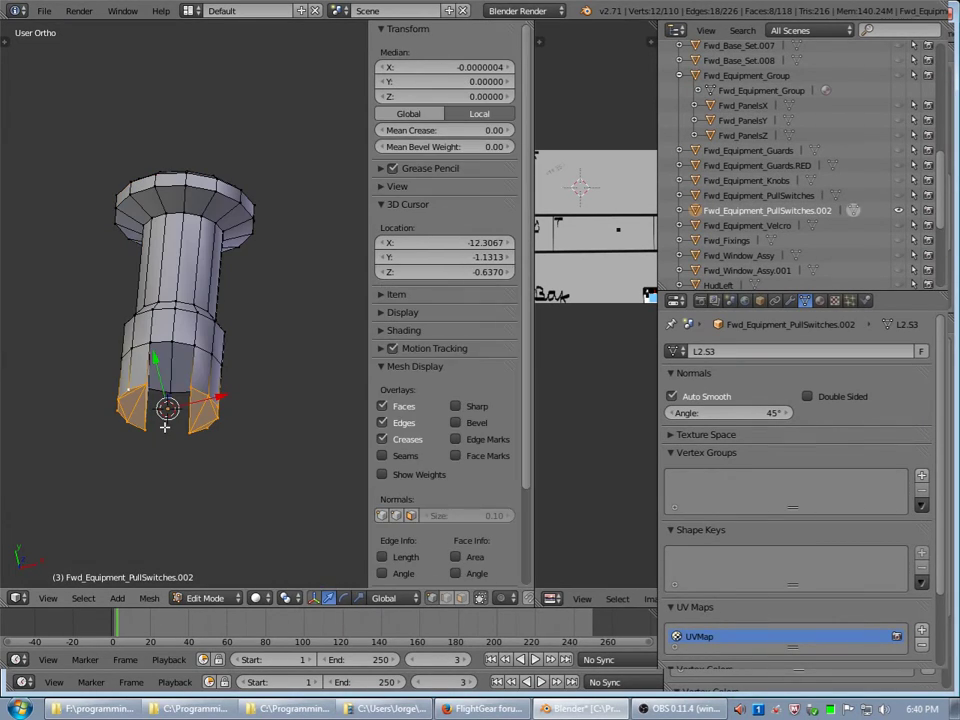
middle_click_drag(176, 435, 242, 387)
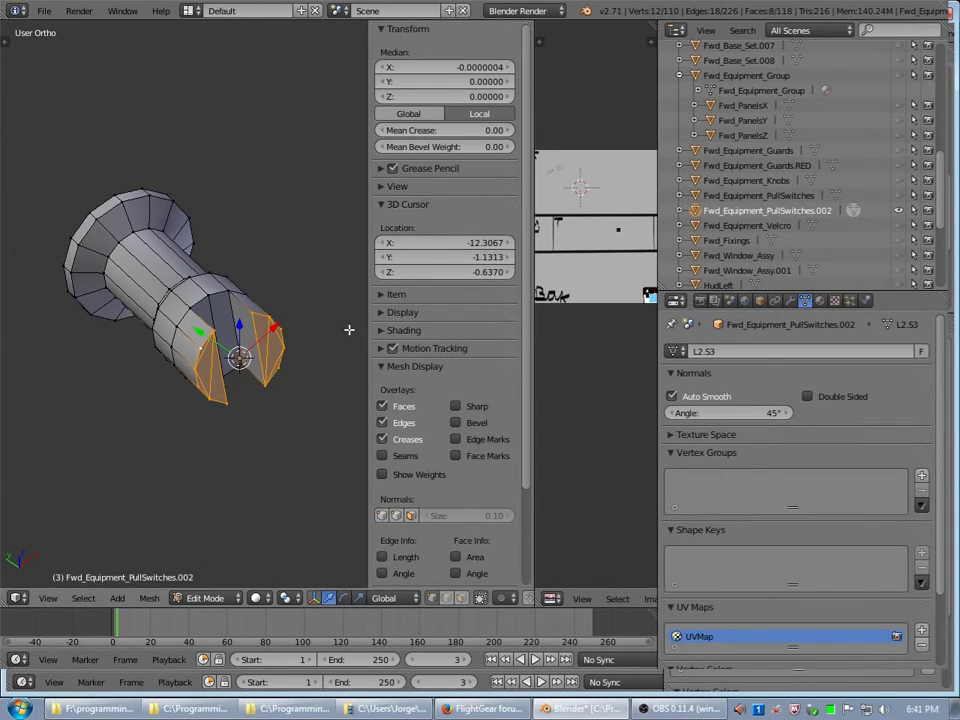
scroll(349, 329, "up", 3)
scroll(283, 400, "down", 5)
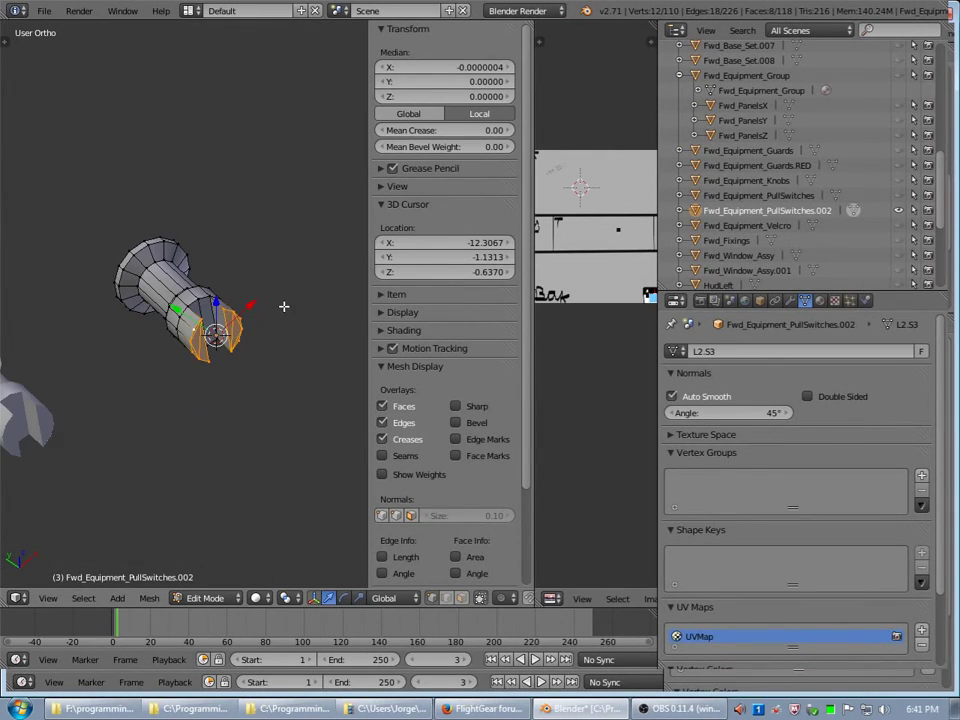
middle_click_drag(283, 306, 241, 400)
scroll(236, 357, "up", 2)
key("Tab")
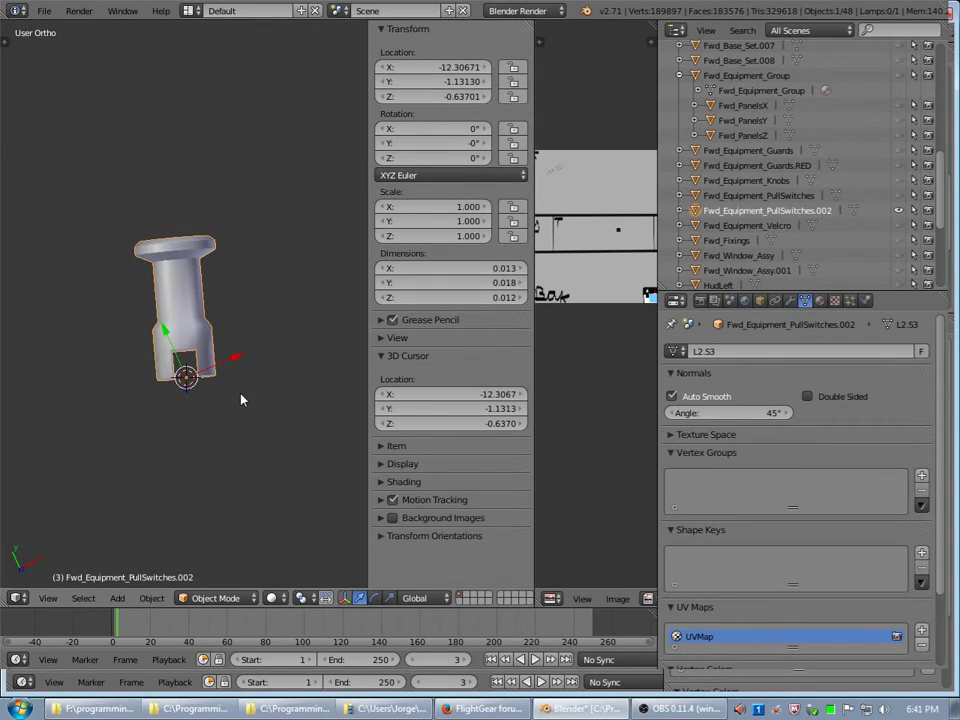
key("r")
key("x")
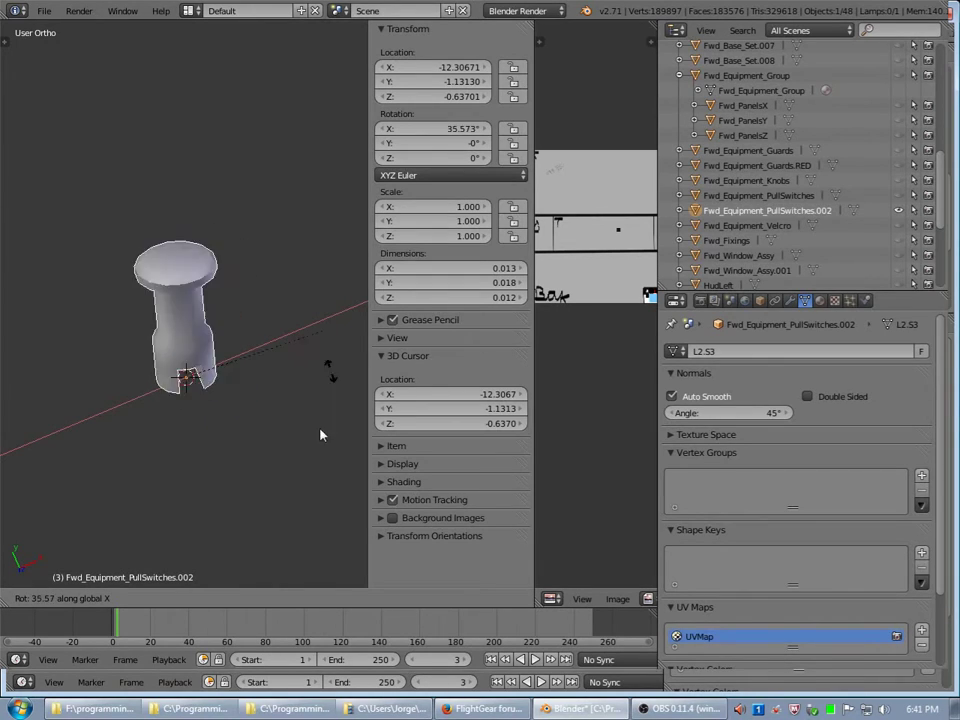
right_click(293, 393)
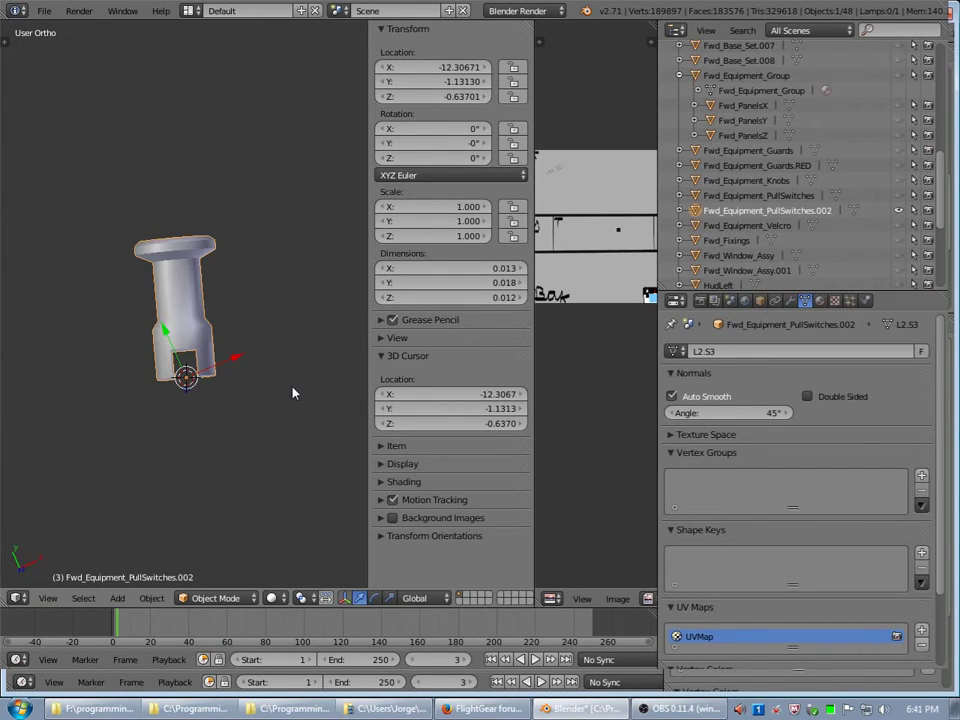
middle_click_drag(208, 416, 199, 360)
scroll(268, 499, "up", 4)
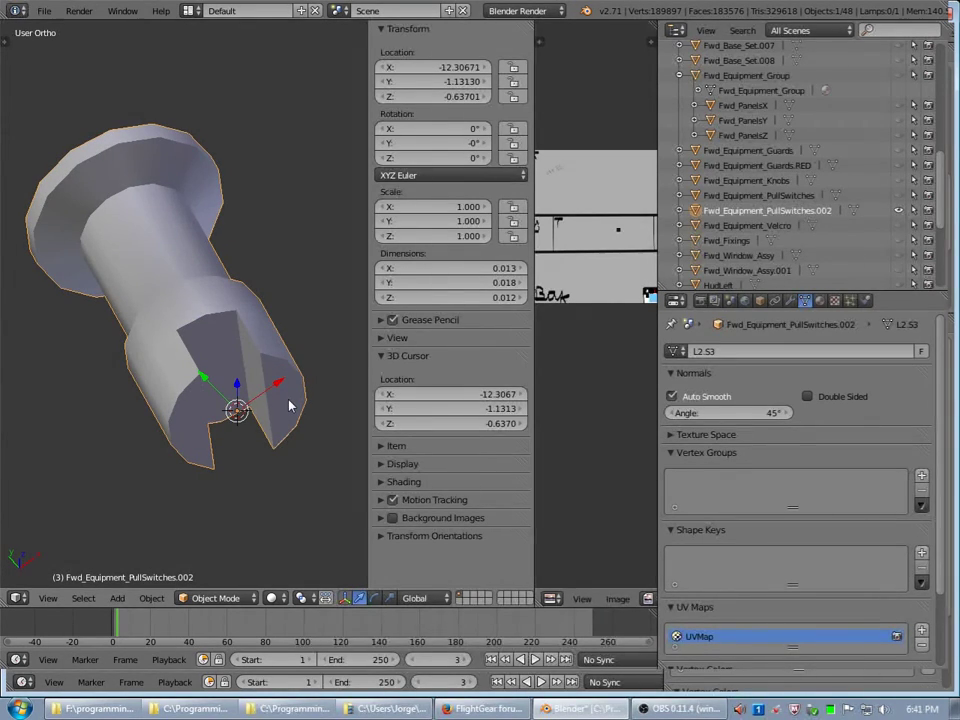
Snap the 3D cursor between two leg vertices and adjust its X and Z location fields.
key("Tab")
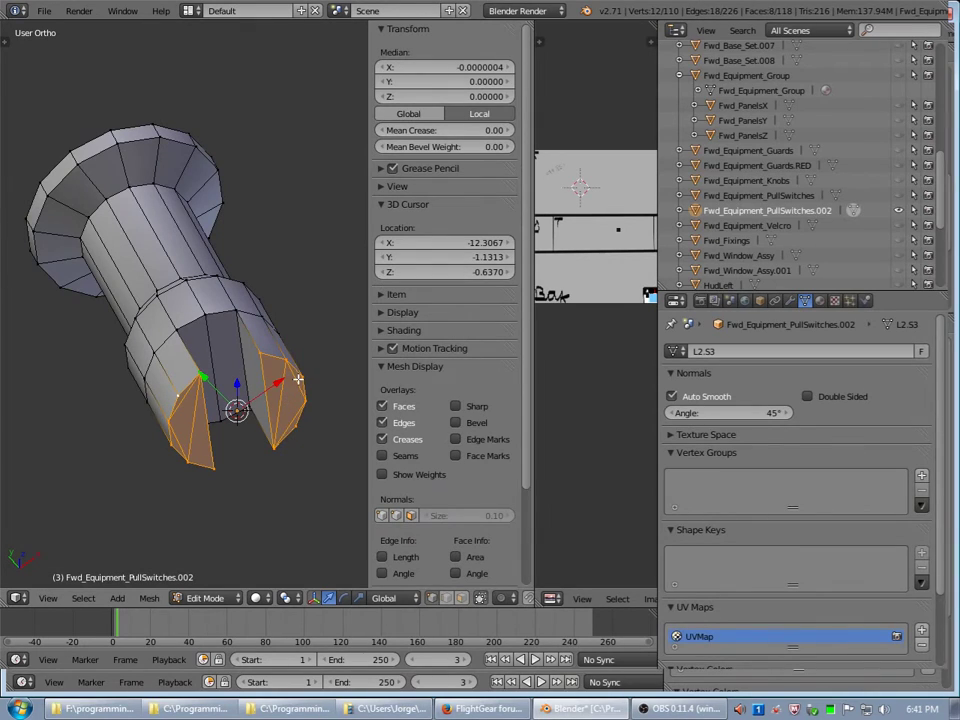
right_click(300, 379)
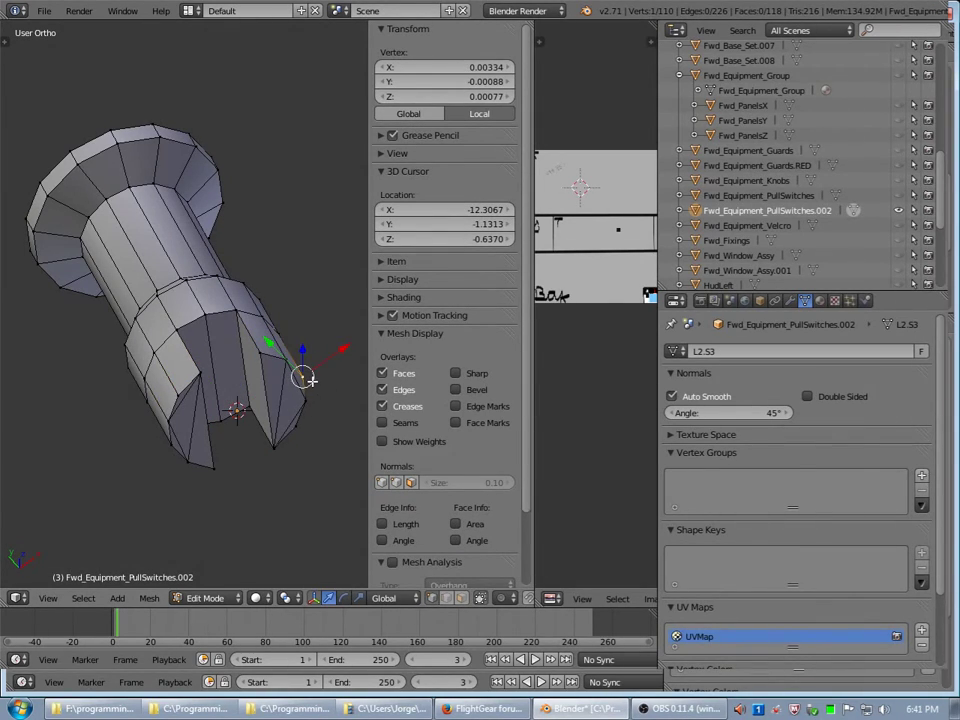
right_click(167, 421)
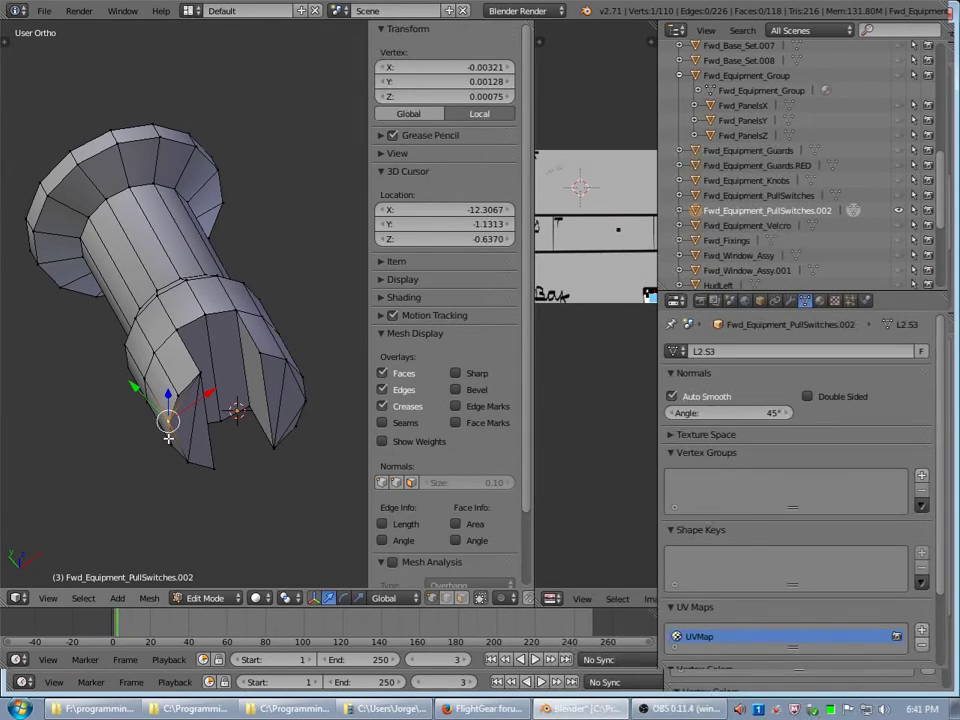
right_click(169, 440, "shift")
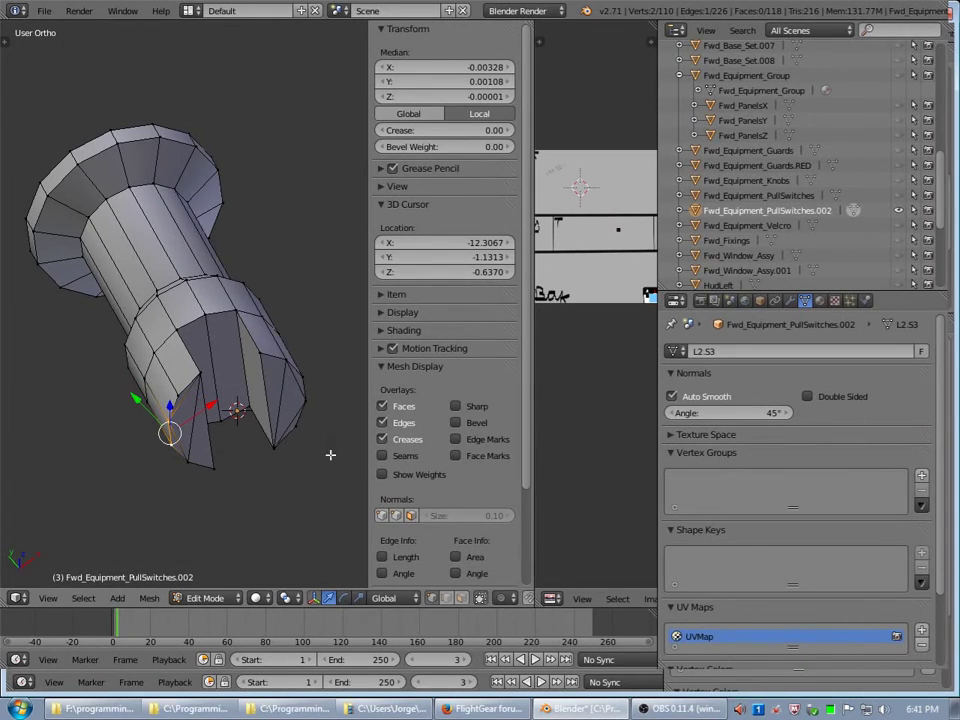
key("shift+s")
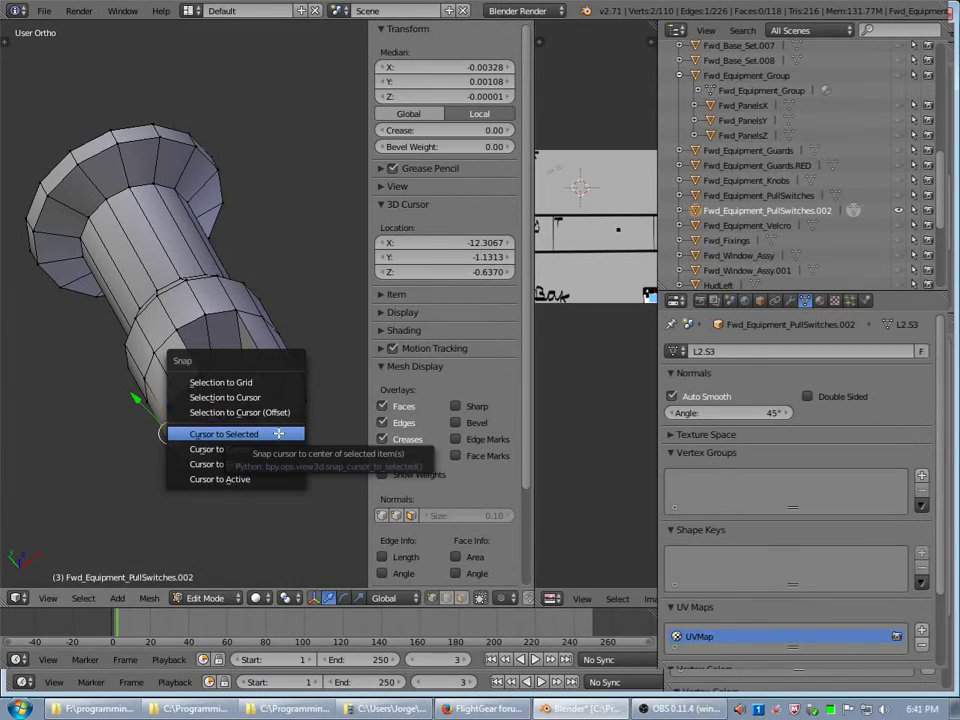
left_click(285, 433)
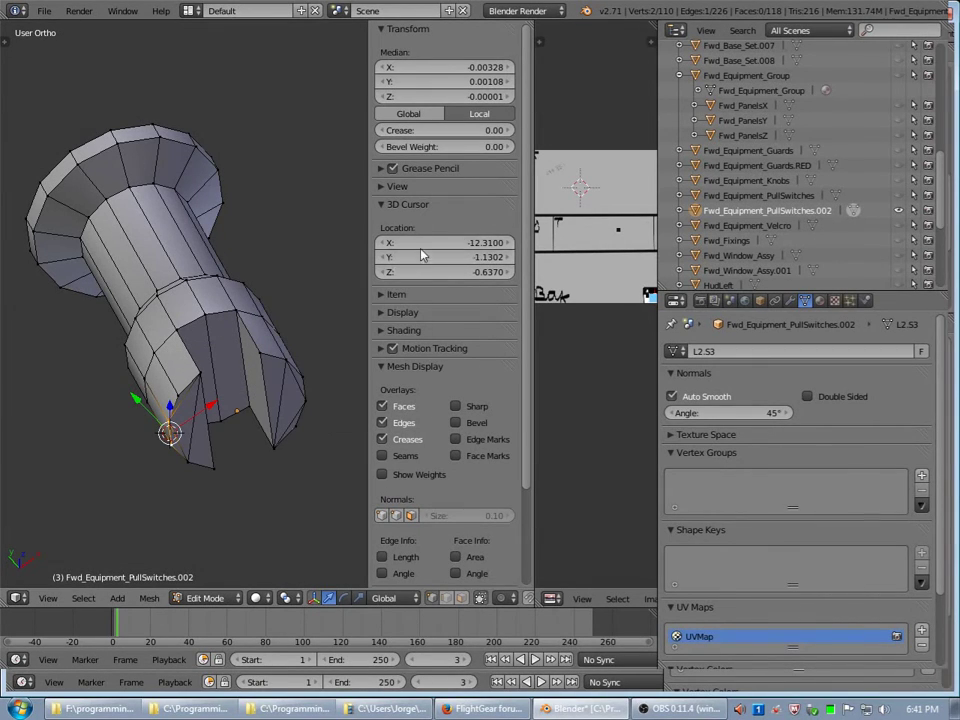
left_click(452, 244)
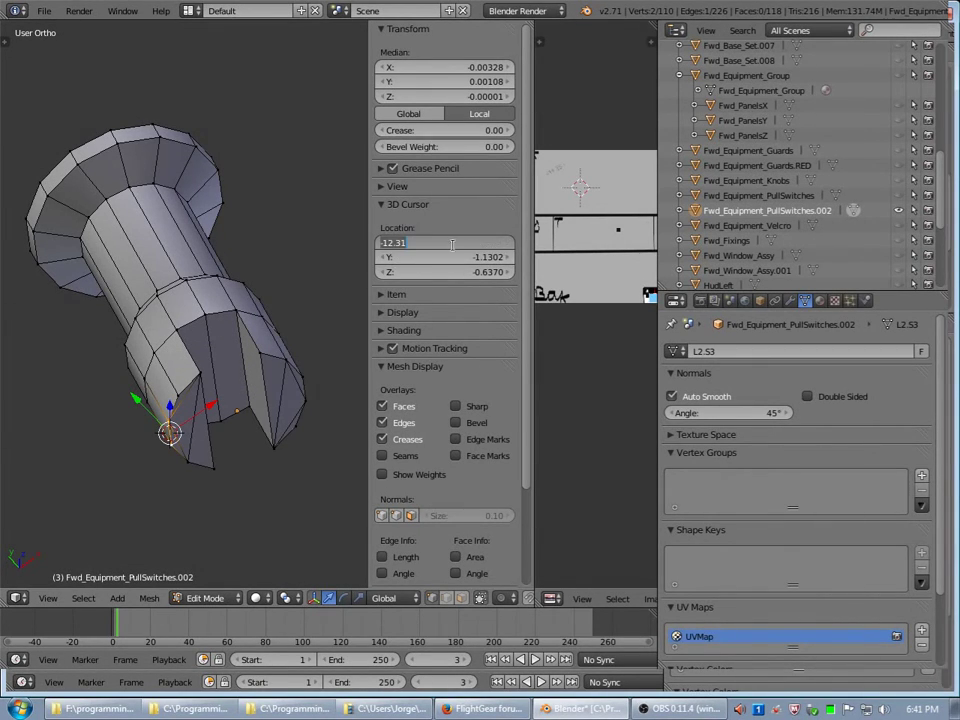
key("Tab")
key("Tab")
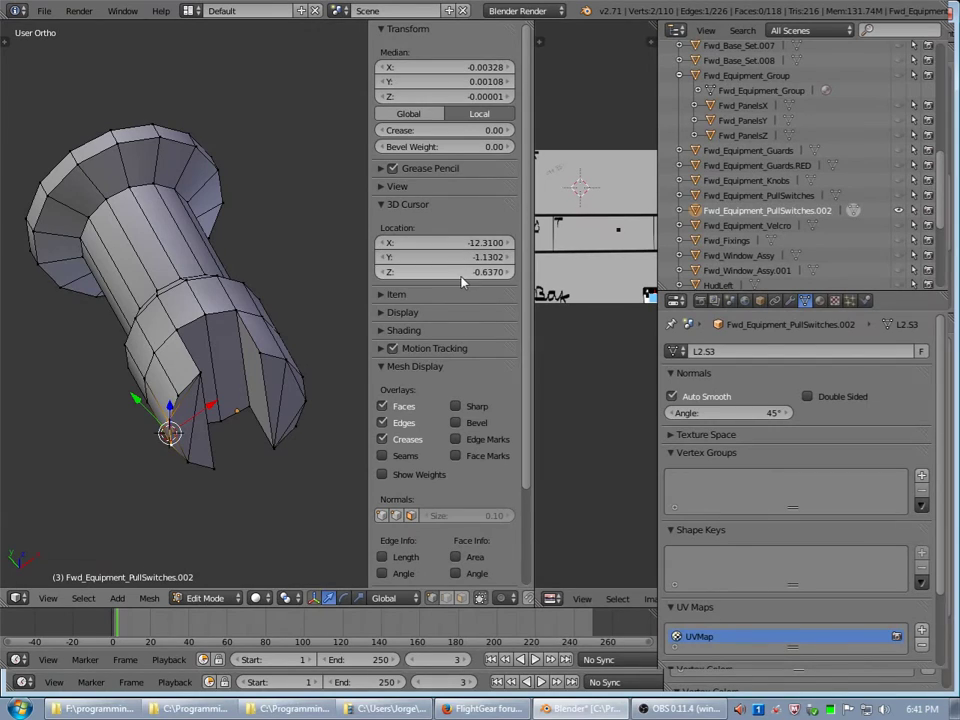
key("Return")
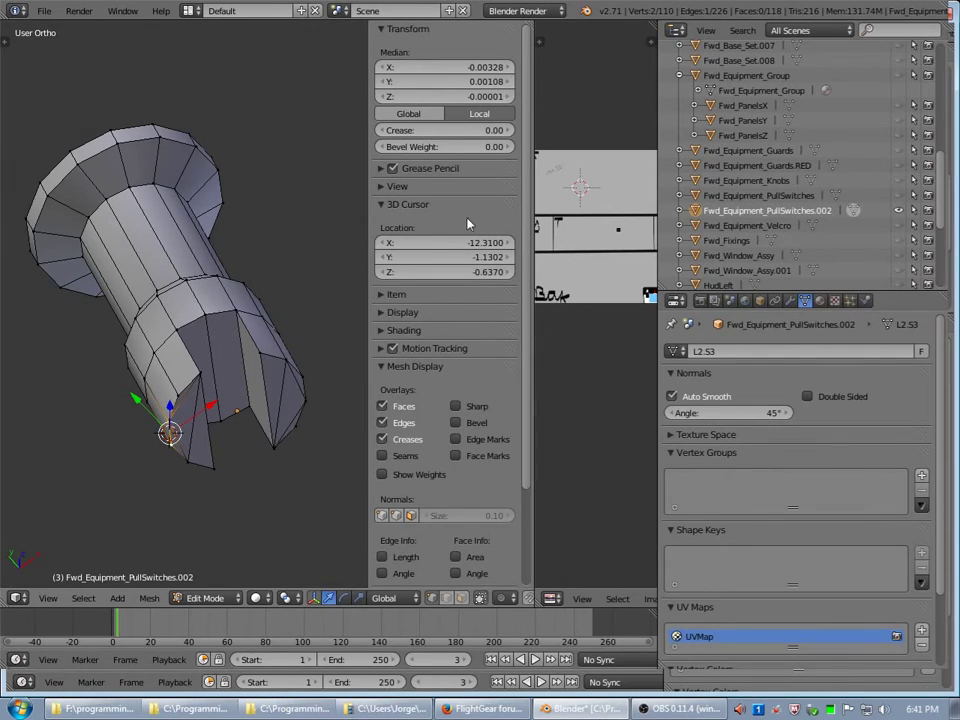
Snap the 3D cursor between two lower-flap vertices, at -12.3034, -1.1324, -0.6370.
right_click(300, 376)
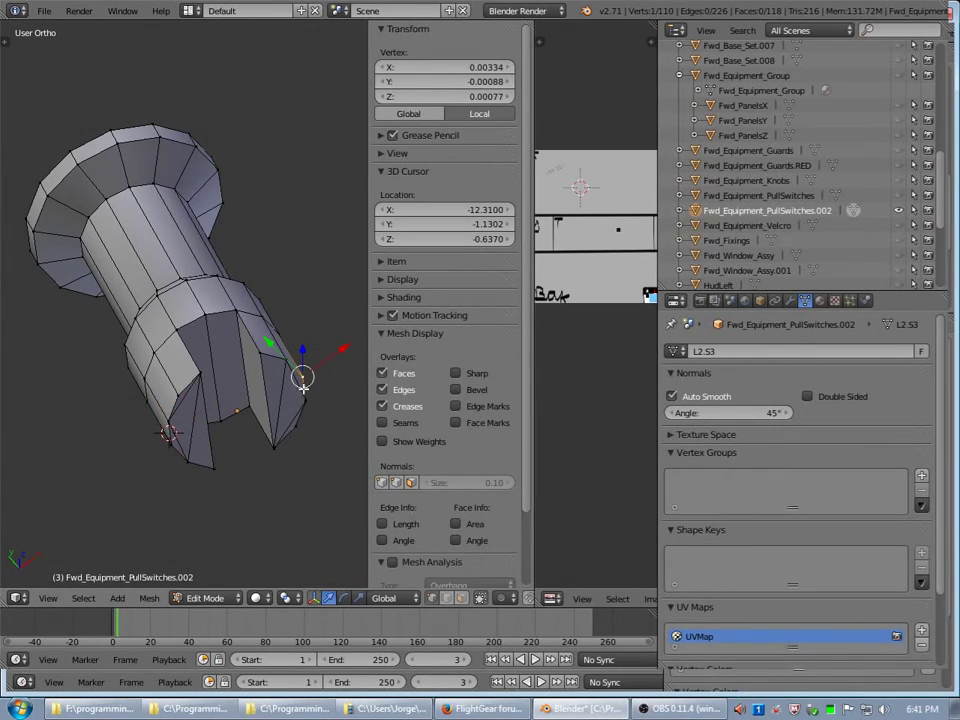
right_click(302, 393, "shift")
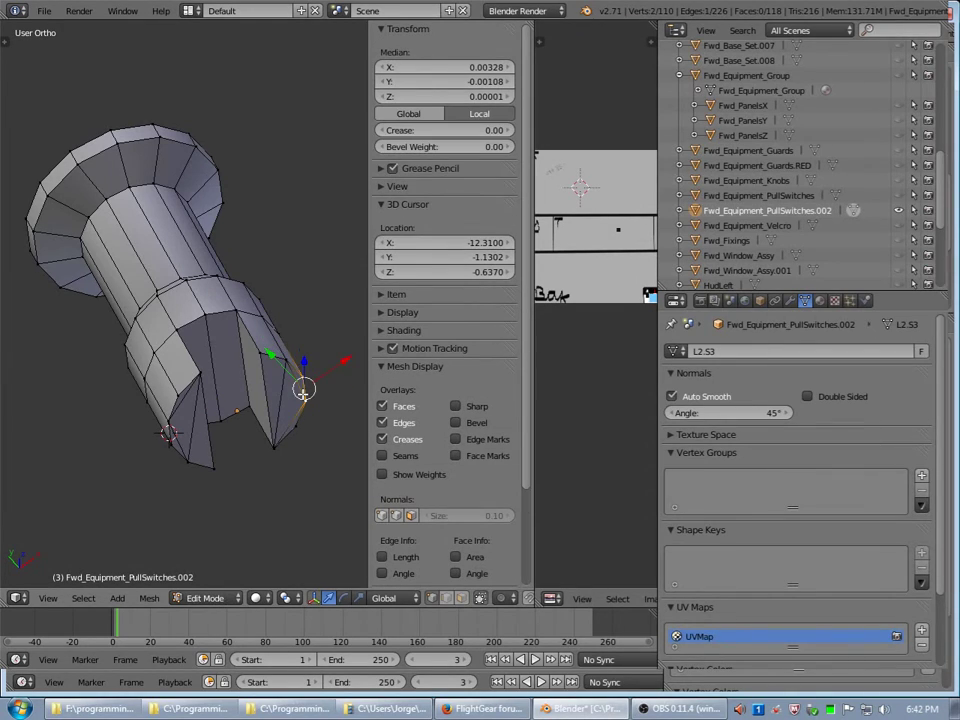
key("shift+s")
left_click(212, 293)
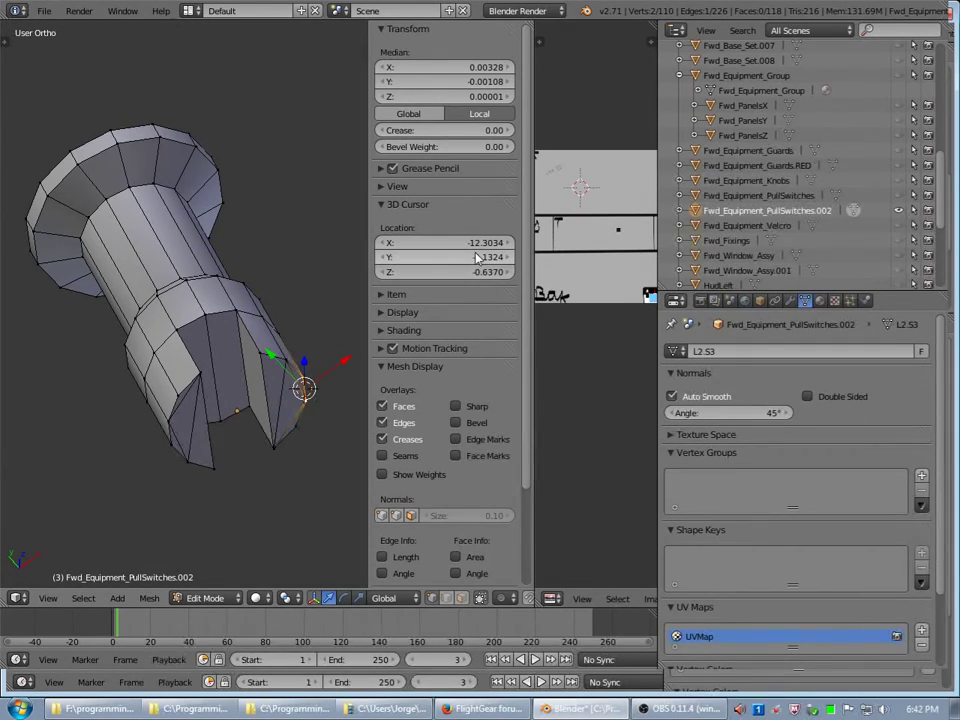
Show the vertex median in Global coordinates (-12.30343, -1.13238, -0.63700) and open the Scene properties.
left_click(418, 116)
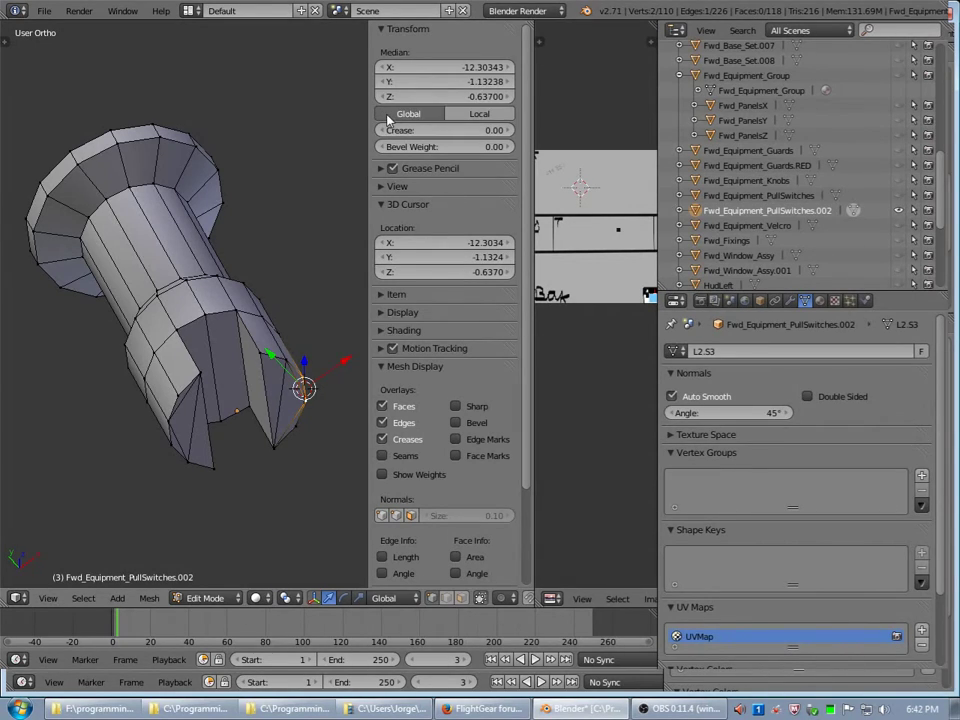
left_click(445, 117)
left_click(410, 114)
left_click(745, 300)
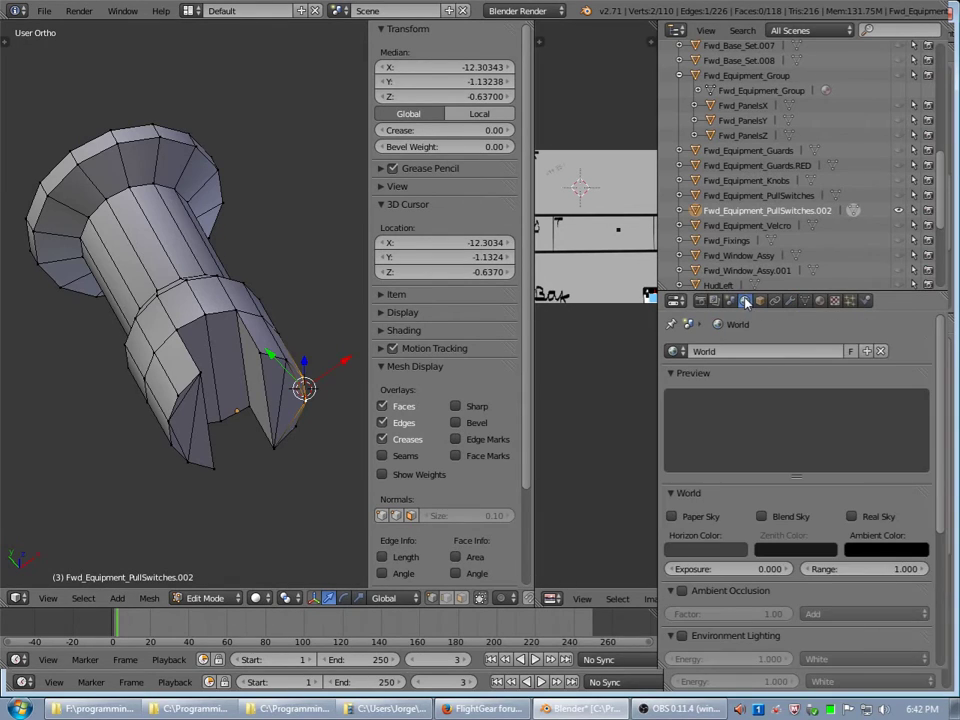
left_click(730, 300)
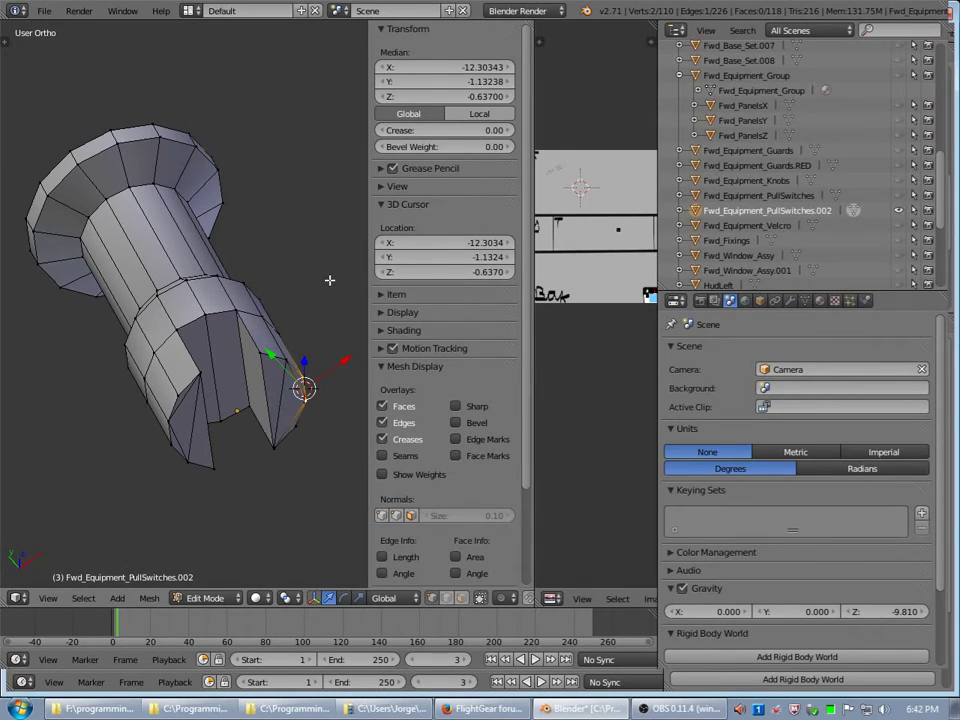
Return to Object Mode and zoom out, with the handle at -12.30671, -1.13130, -0.63701.
key("Tab")
key("Tab")
key("Tab")
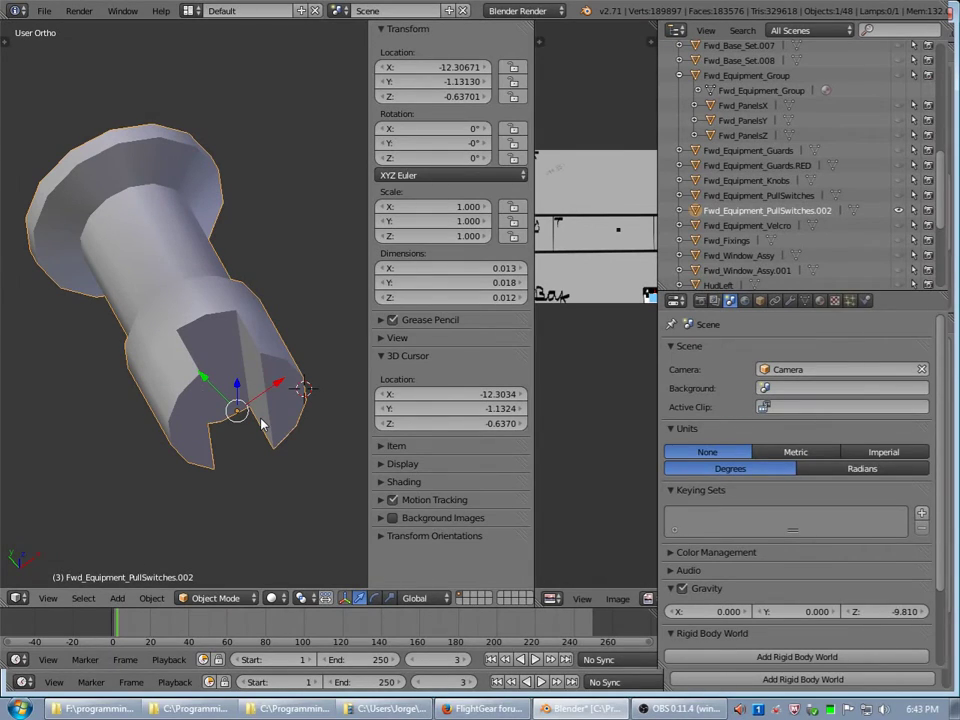
scroll(265, 422, "down", 3)
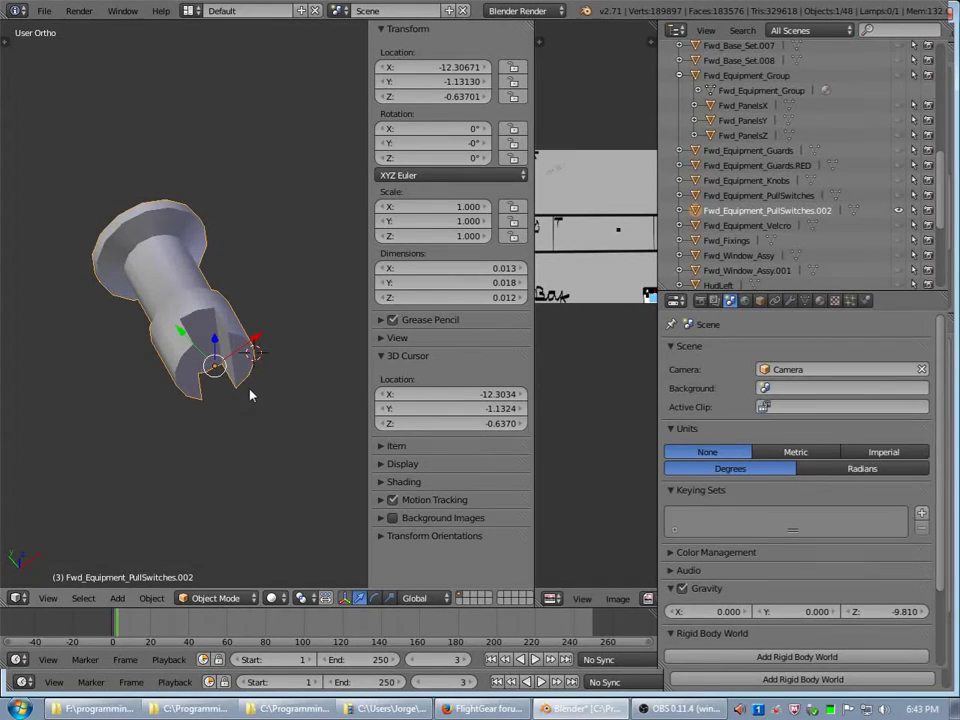
scroll(250, 395, "down", 2)
scroll(225, 332, "down", 2)
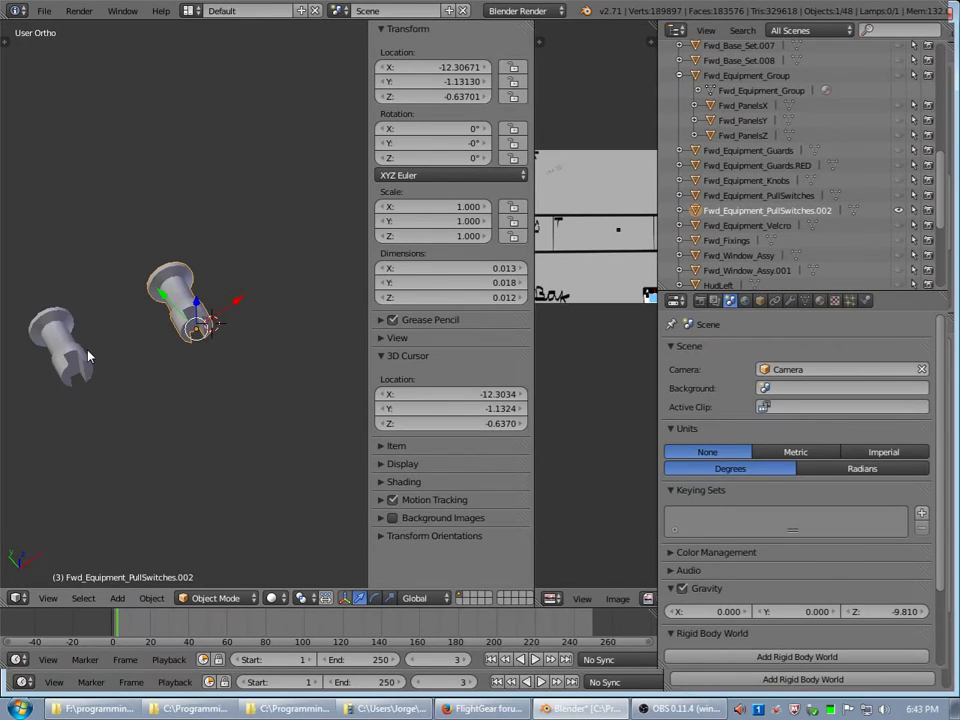
Select the L2.S2 switch and enter Edit Mode, framing the view on its mesh.
right_click(88, 355)
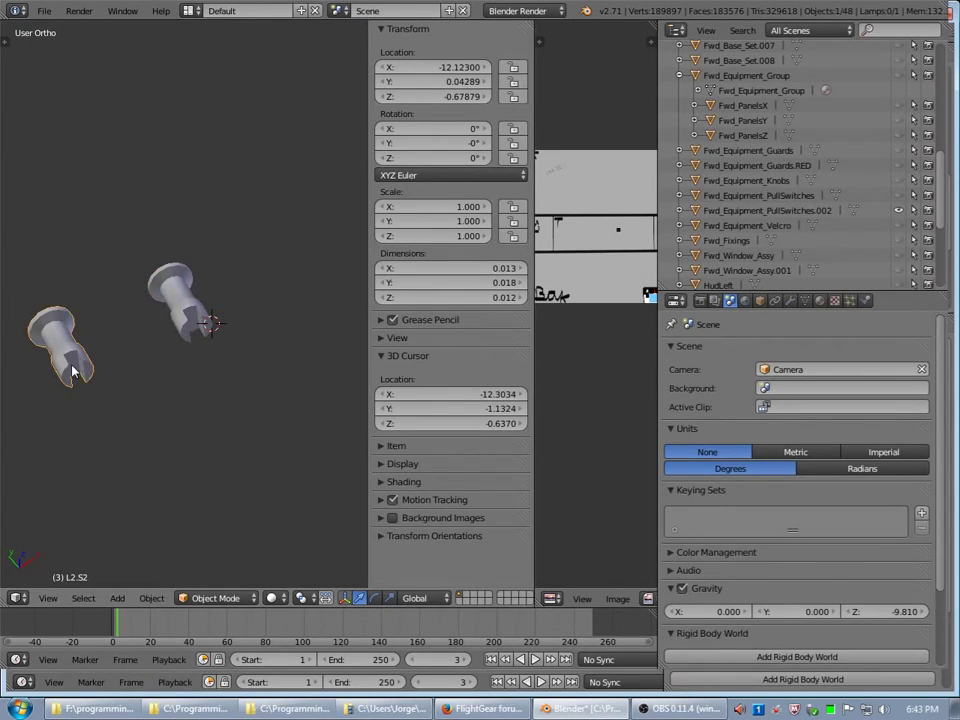
key("Tab")
middle_click_drag(70, 365, 148, 303)
key("a")
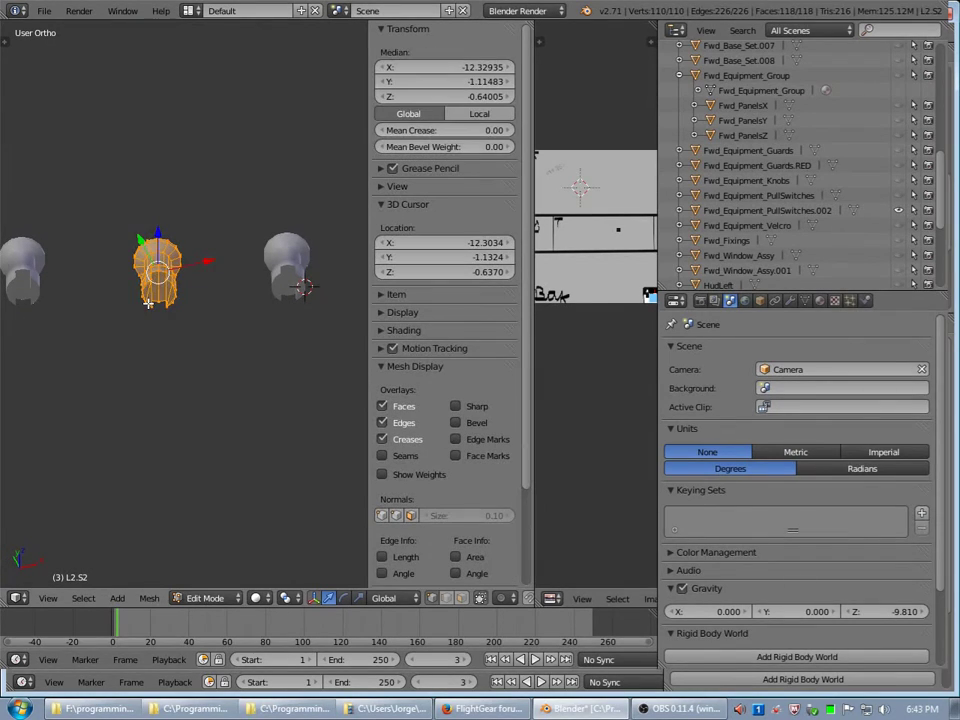
key("KP_Decimal")
key("a")
mouse_move(181, 356)
middle_mouse_down()
mouse_move(190, 385)
mouse_move(195, 377)
mouse_move(180, 407)
mouse_move(191, 369)
middle_mouse_up()
Snap the 3D cursor to the slotted base's lower-flap faces and move the origin there.
right_click(182, 369)
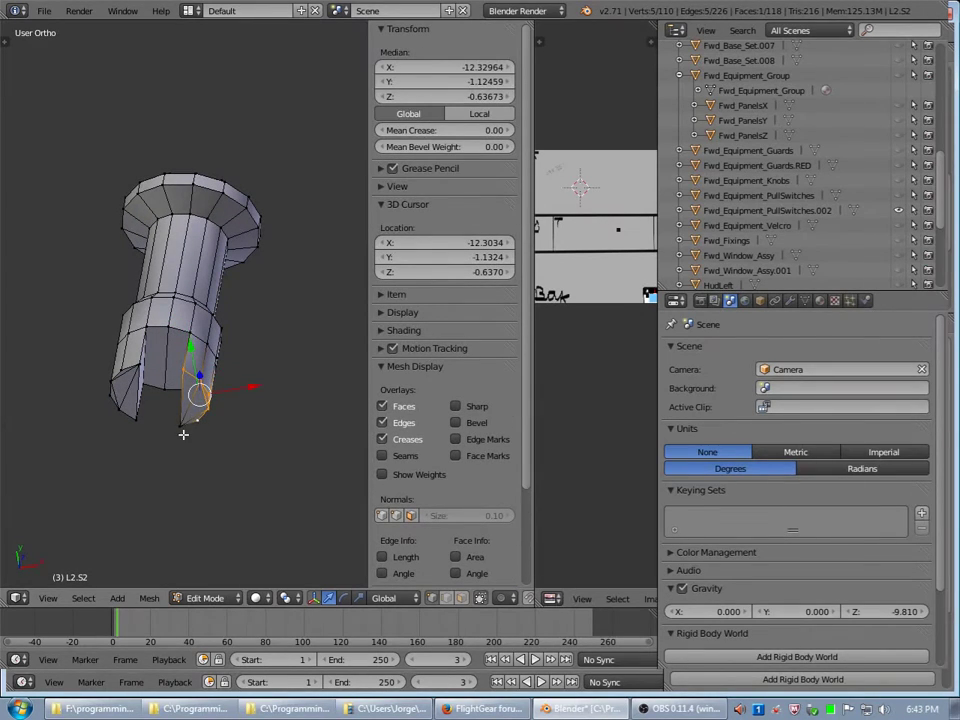
key("ctrl+KP_Add")
right_click(108, 384, "shift")
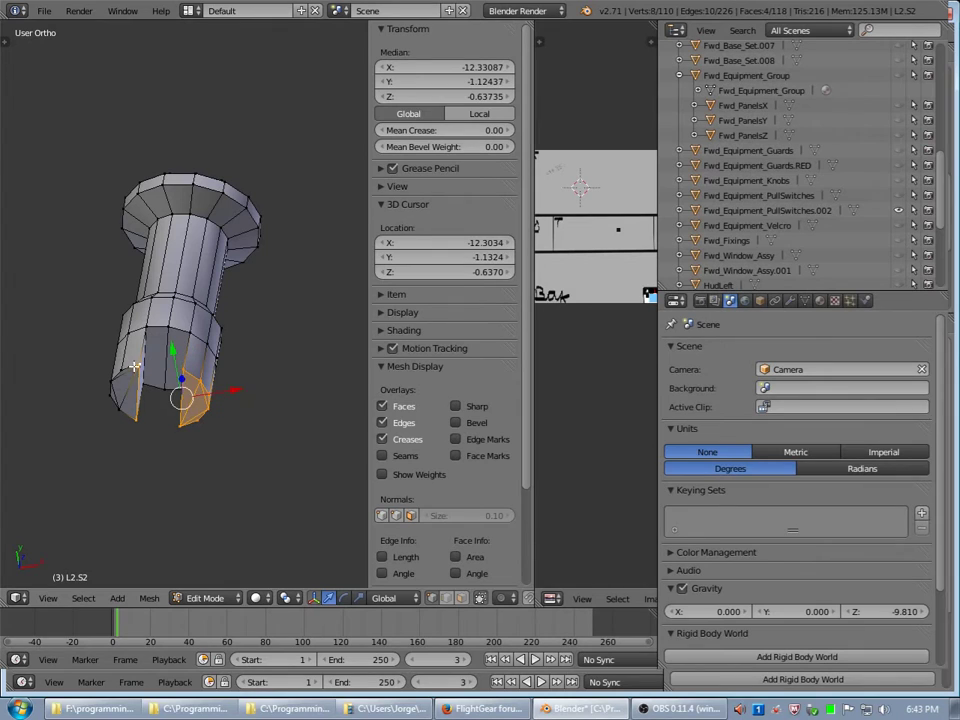
right_click(115, 394, "shift")
right_click(142, 420, "shift")
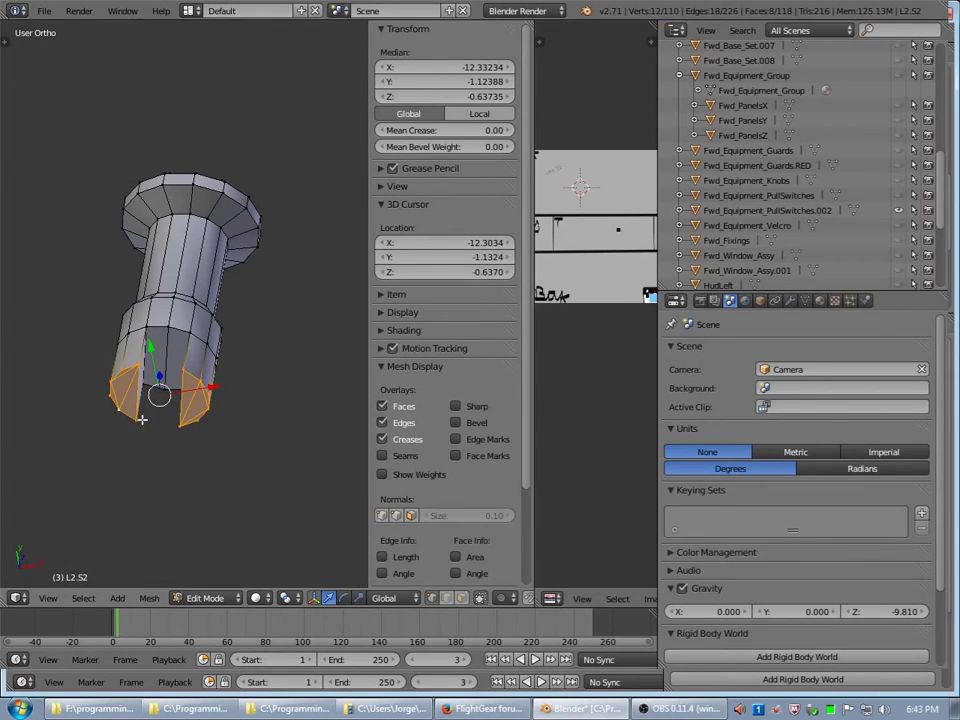
key("shift+s")
left_click(143, 424)
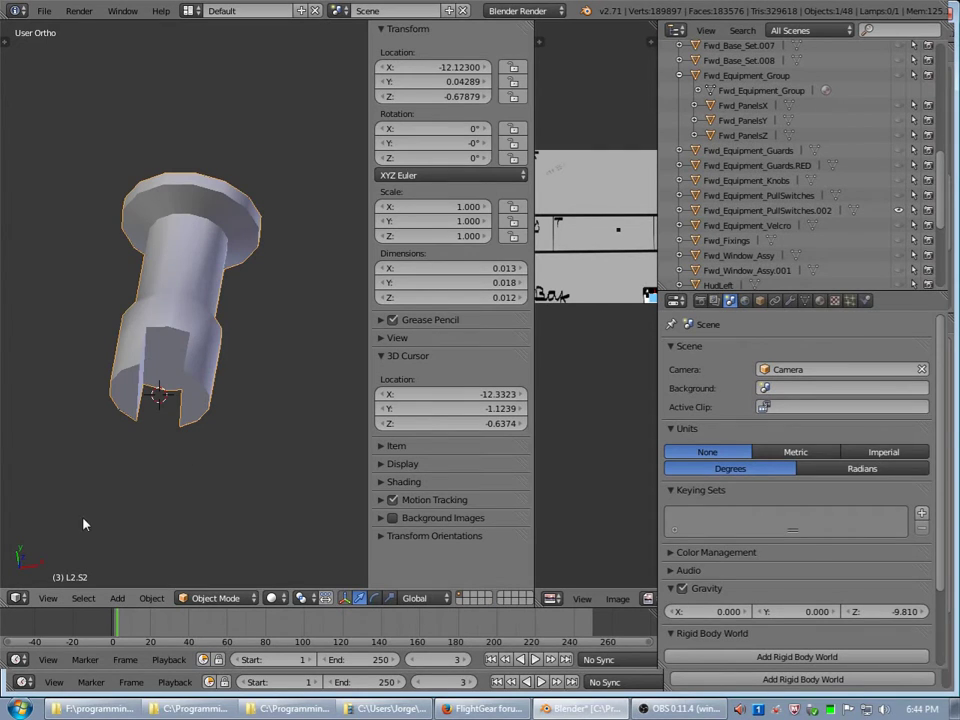
left_click(152, 598)
mouse_move(186, 529)
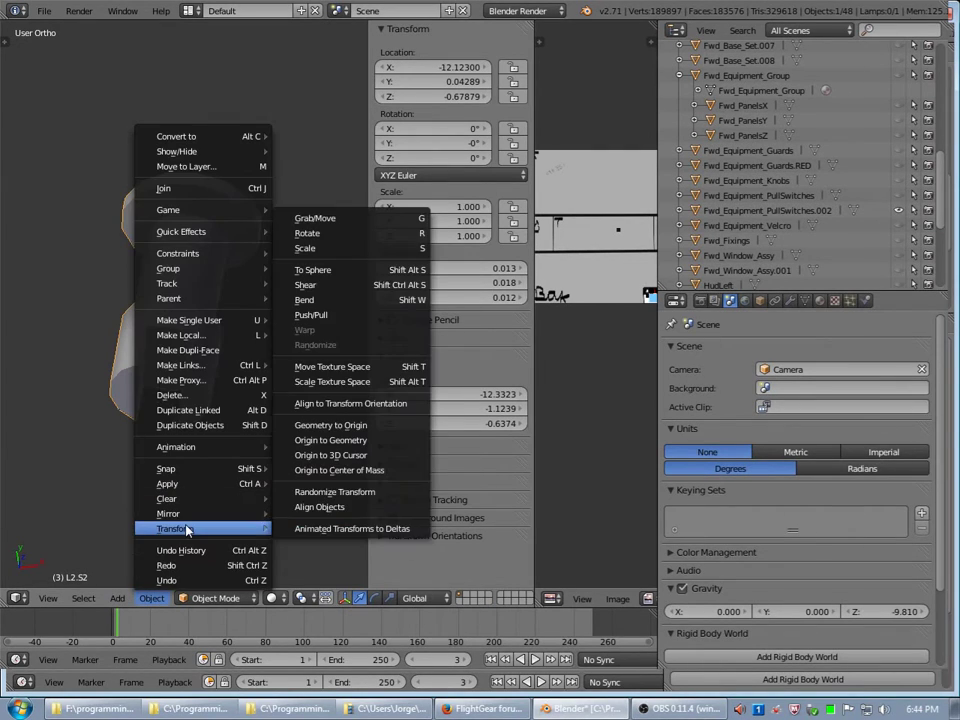
left_click(332, 456)
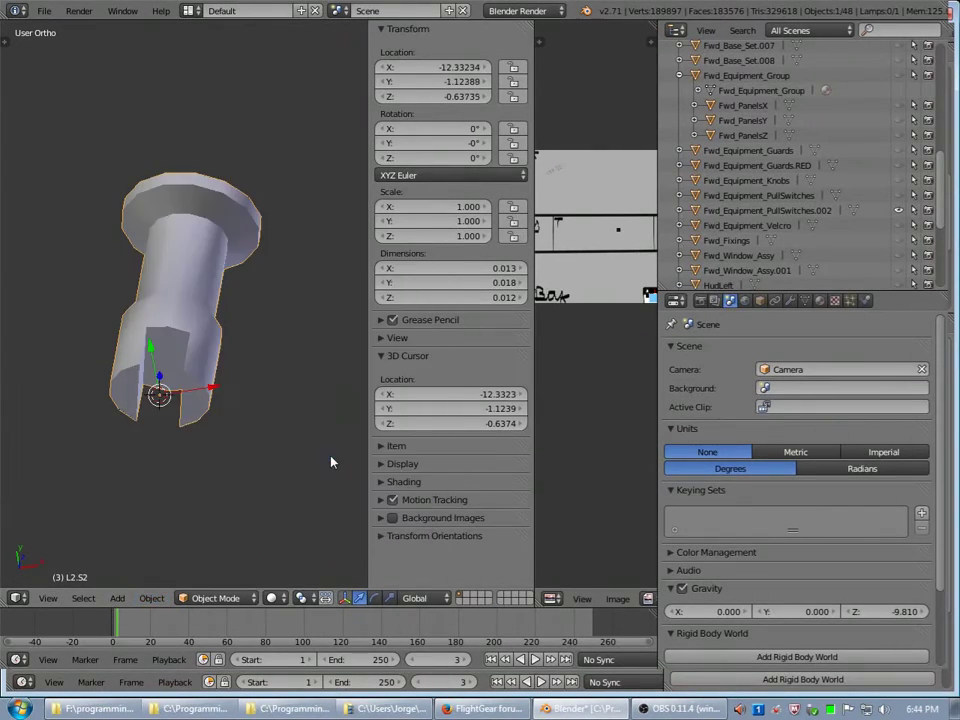
Snap the 3D cursor to a bottom edge's centre, ending at -12.3356, -1.1228, -0.6374.
key("Tab")
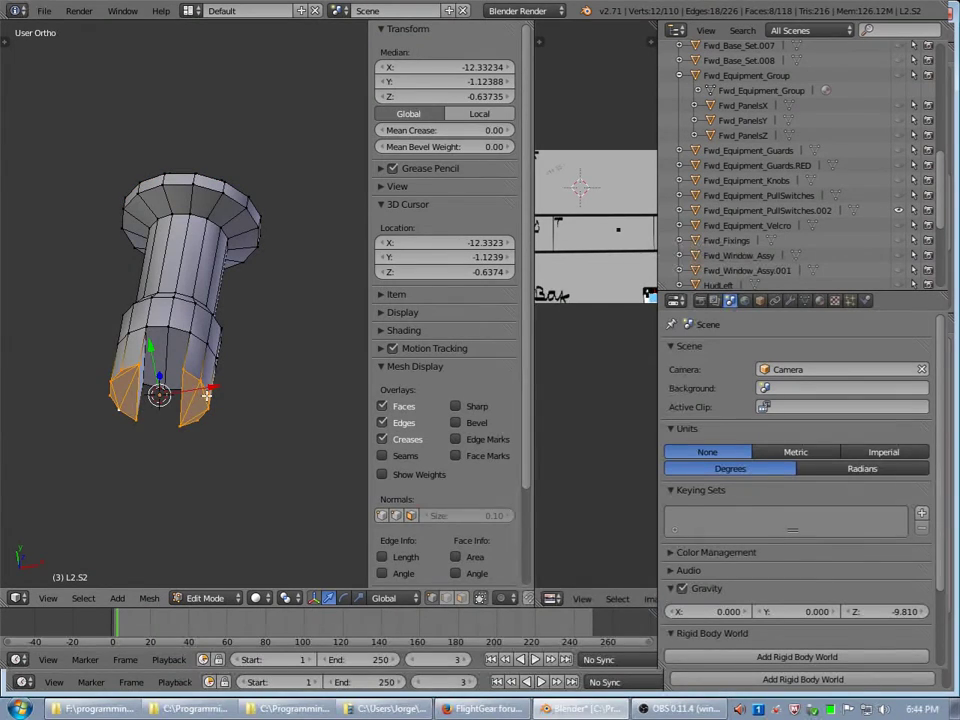
right_click(154, 394)
right_click(210, 420, "shift")
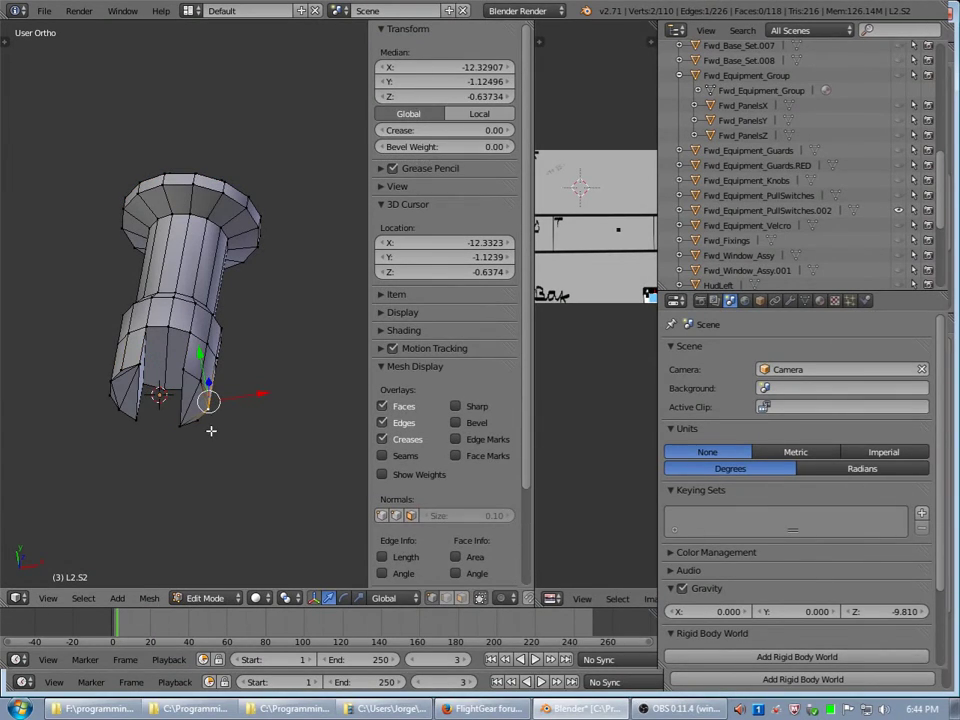
key("shift+s")
left_click(302, 395)
right_click(118, 383)
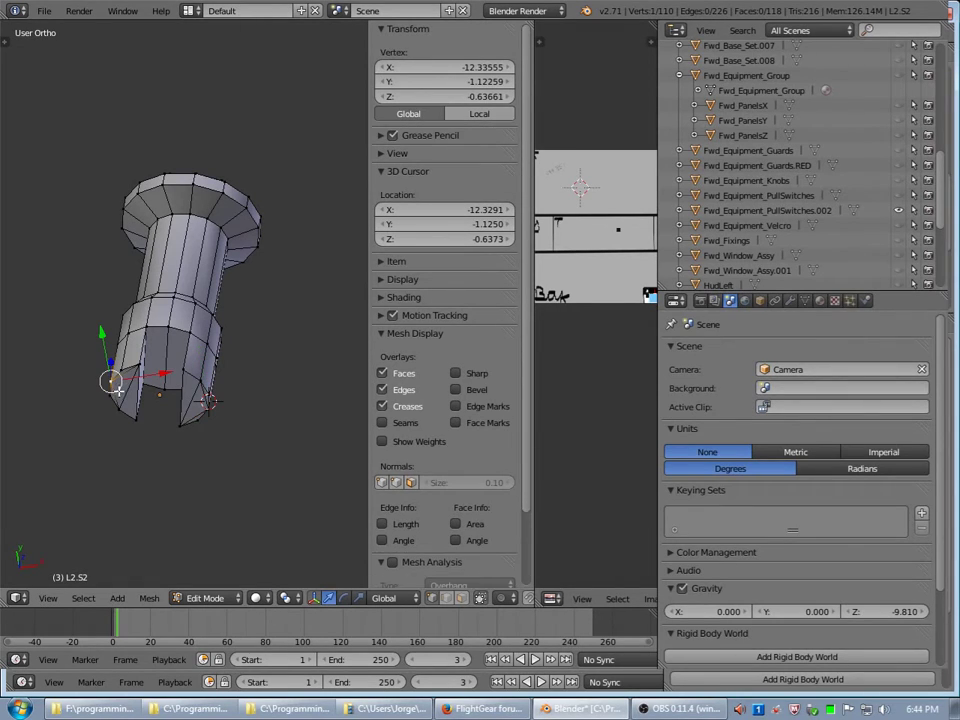
right_click(114, 393, "shift")
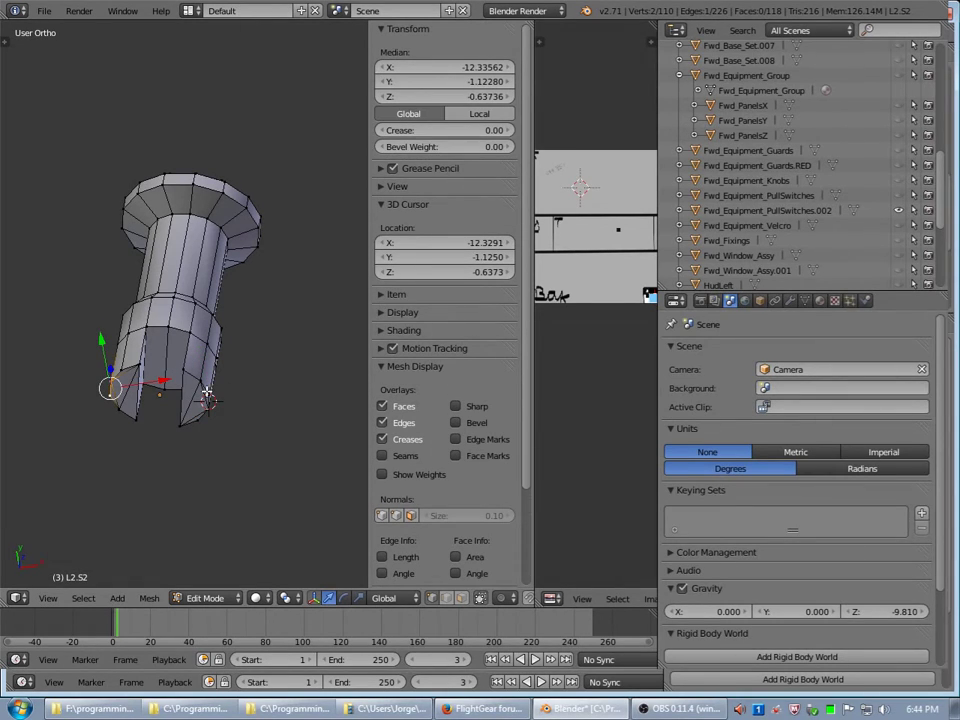
key("shift+s")
left_click(207, 391)
key("Tab")
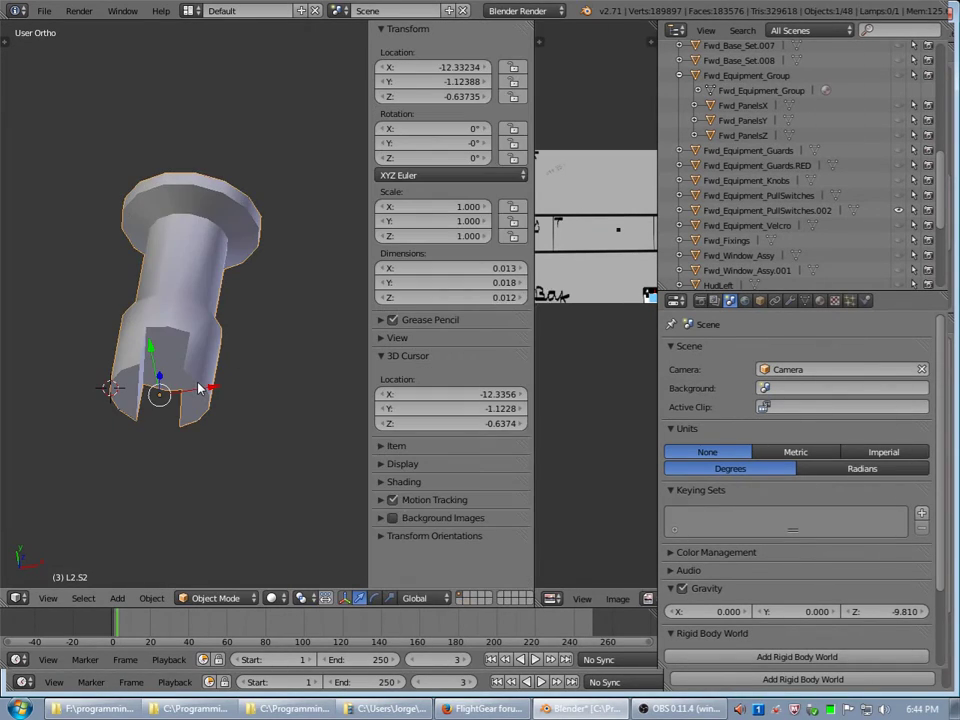
scroll(199, 388, "down", 3)
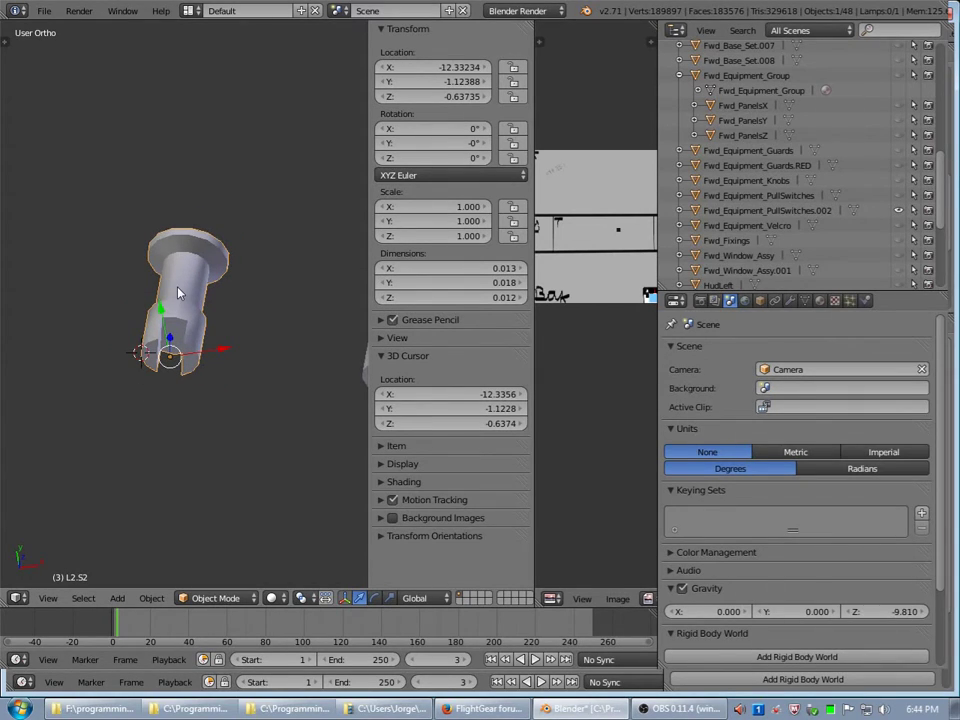
scroll(178, 292, "down", 2)
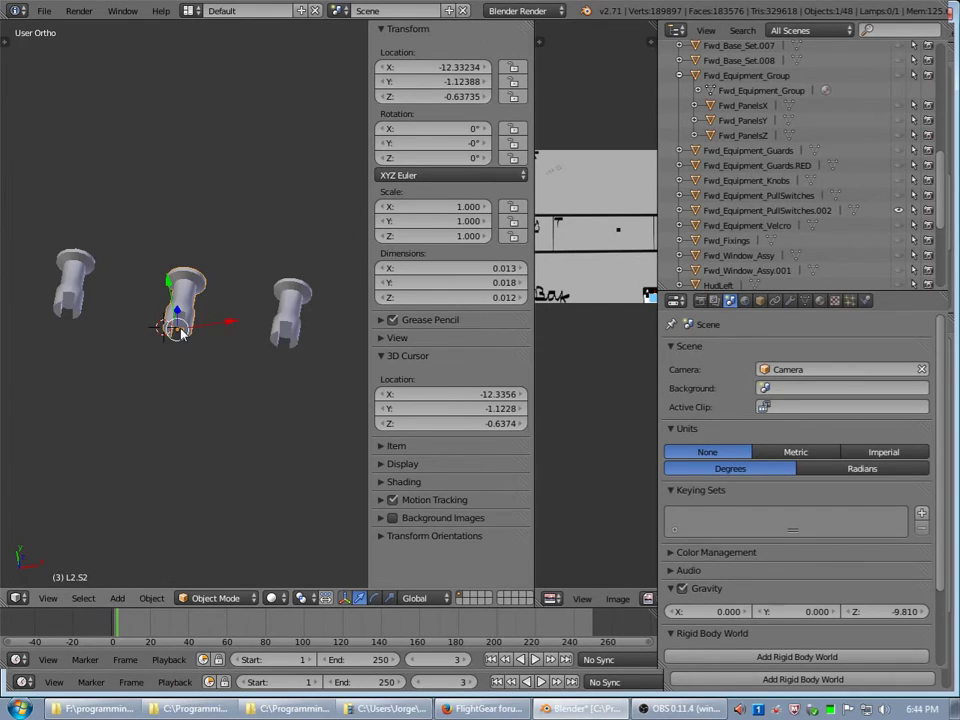
key("KP_Decimal")
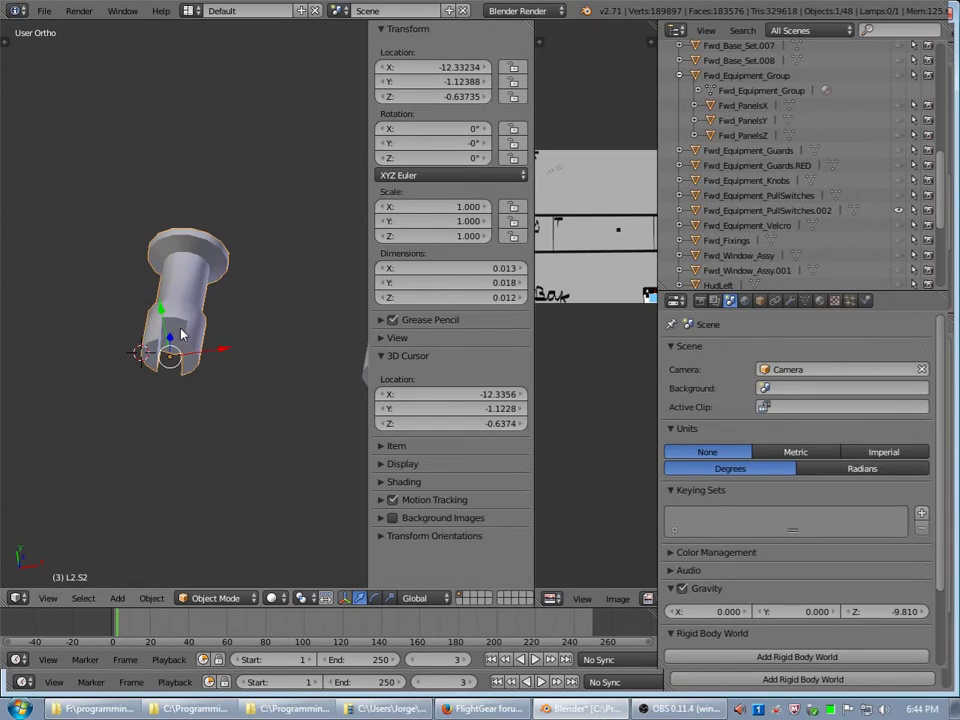